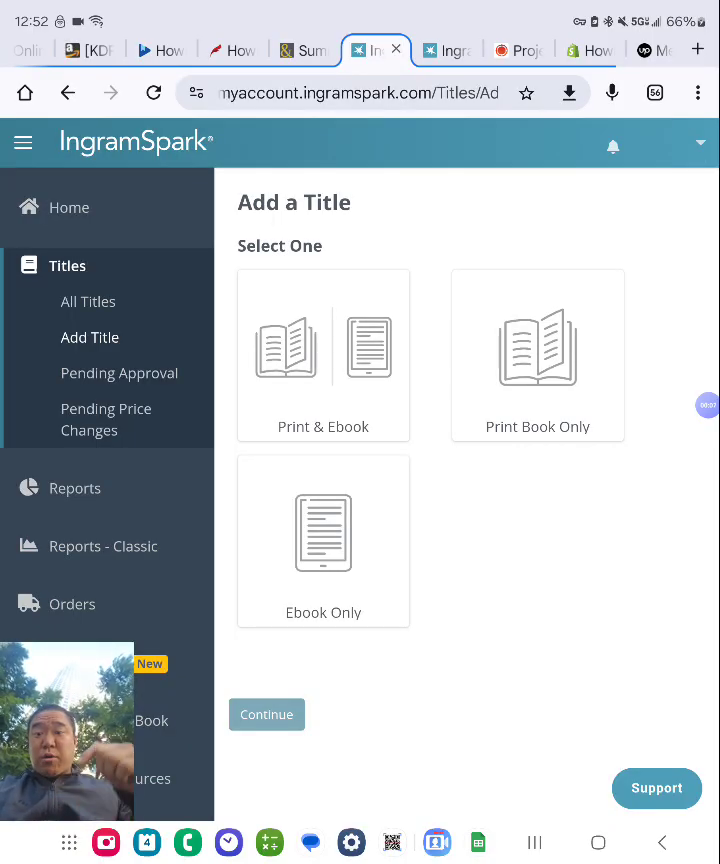
Start a Print Book Only title with all files ready, set to print, distribute, and sell.
{"action": "left_click", "coordinate": [538, 355]}
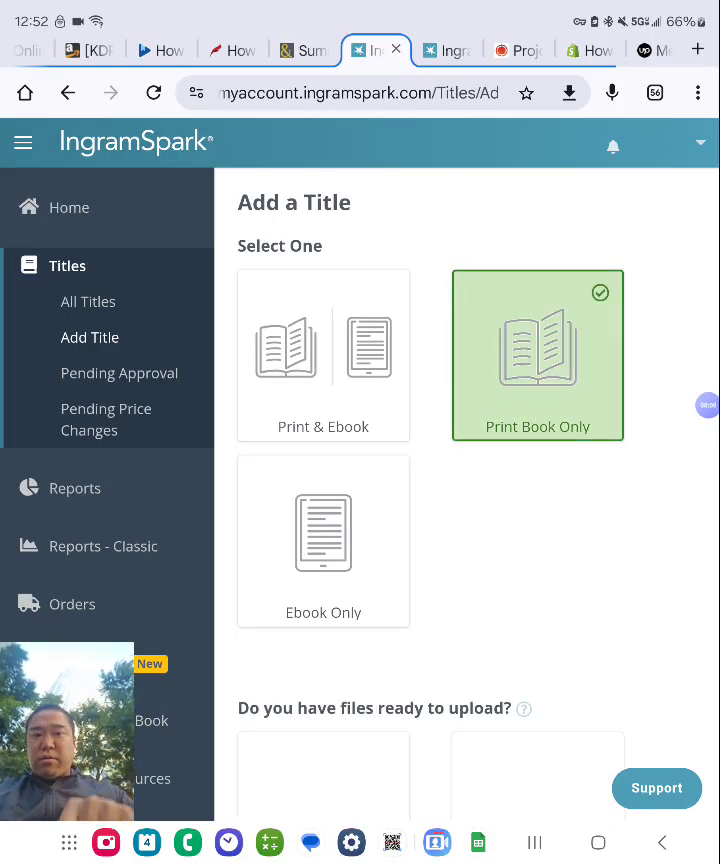
{"action": "scroll", "coordinate": [400, 450], "scroll_direction": "down", "scroll_amount": 3}
{"action": "scroll", "coordinate": [380, 450], "scroll_direction": "down", "scroll_amount": 3}
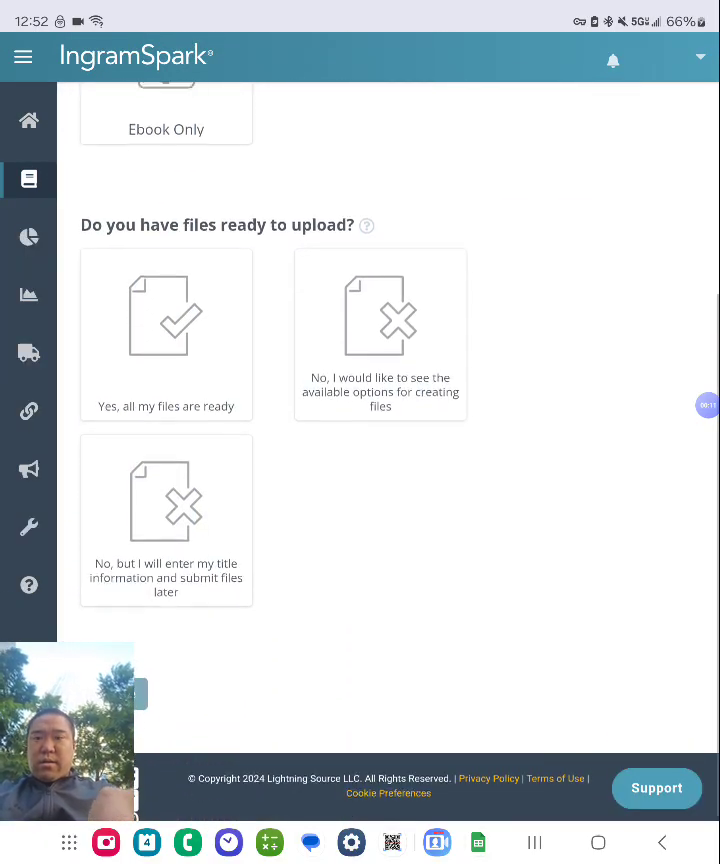
{"action": "left_click", "coordinate": [166, 330]}
{"action": "scroll", "coordinate": [380, 450], "scroll_direction": "down", "scroll_amount": 4}
{"action": "scroll", "coordinate": [400, 450], "scroll_direction": "down", "scroll_amount": 2}
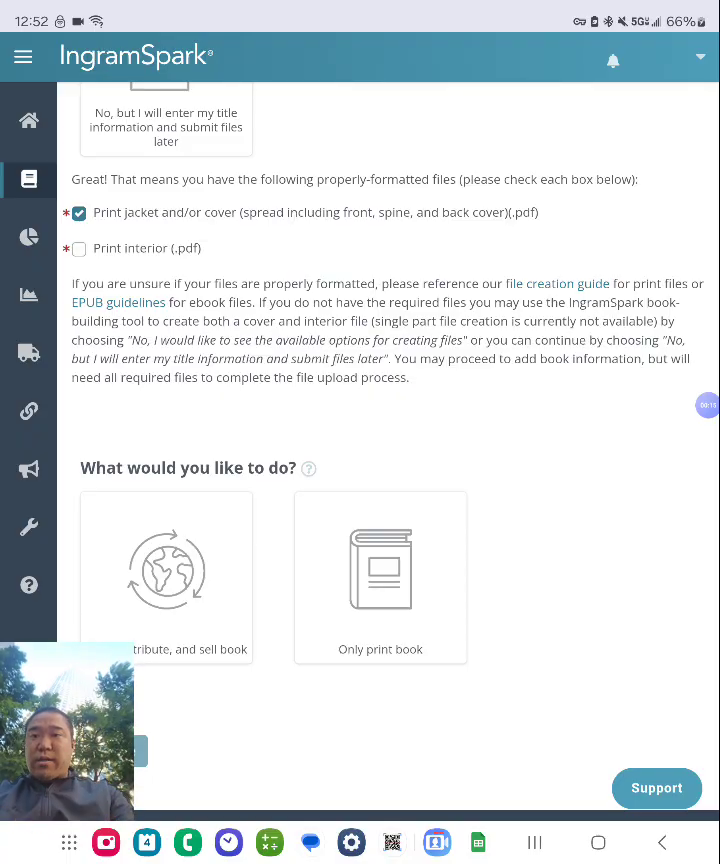
{"action": "scroll", "coordinate": [380, 450], "scroll_direction": "down", "scroll_amount": 1}
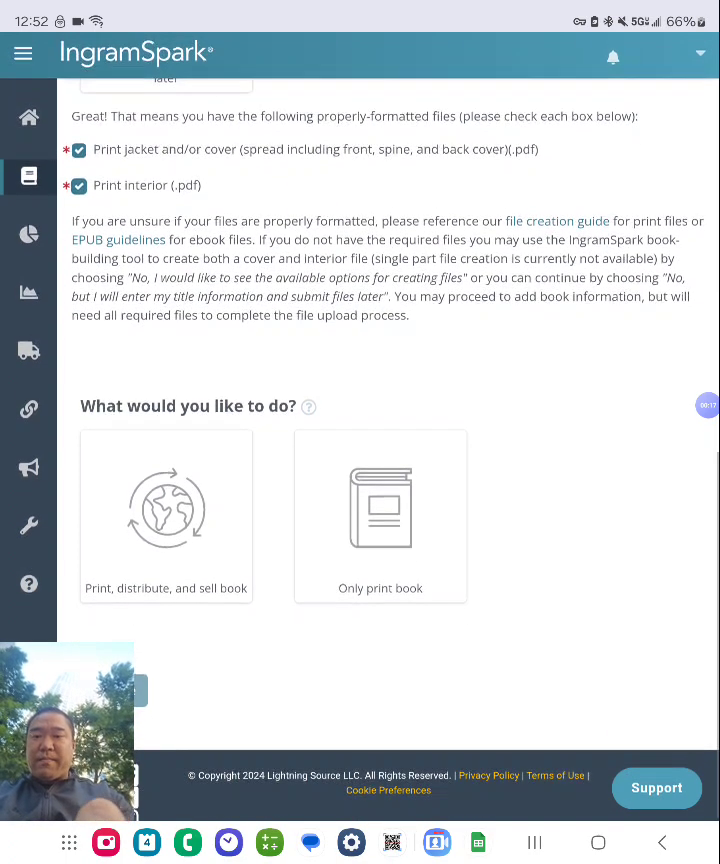
{"action": "left_click", "coordinate": [166, 518]}
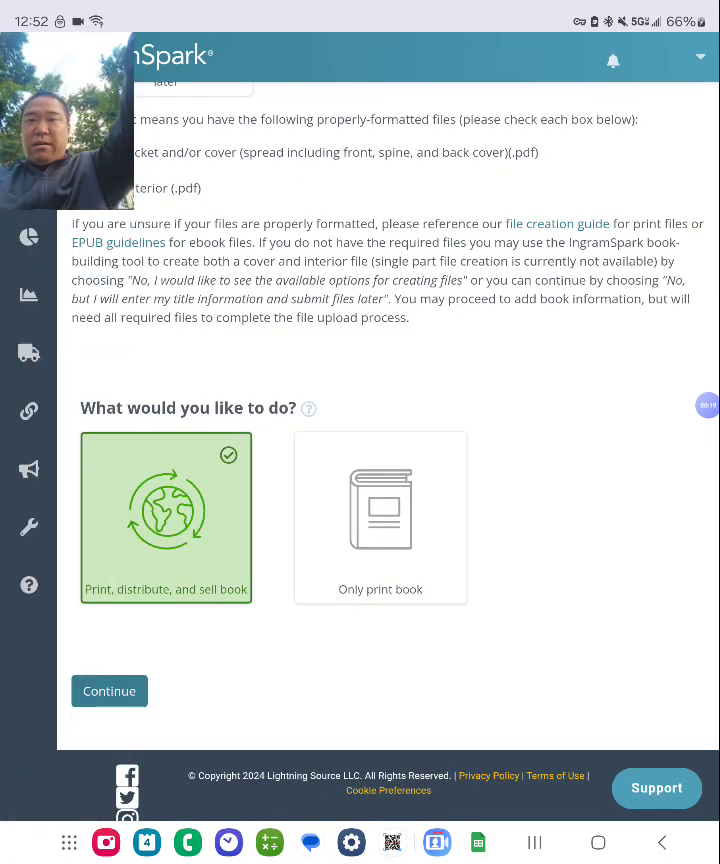
{"action": "left_click", "coordinate": [109, 691]}
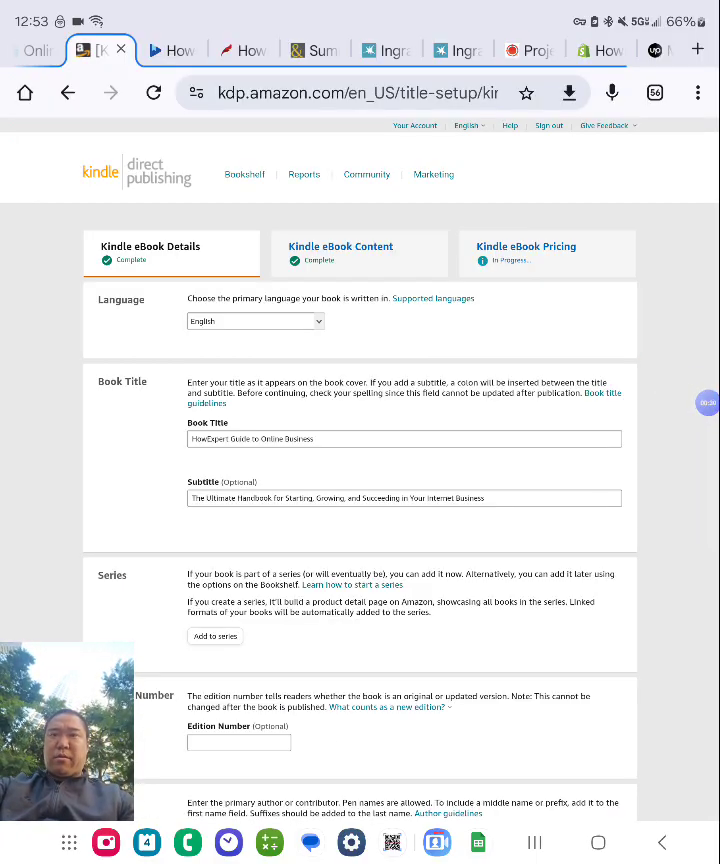
Copy the book title 'HowExpert Guide to Online Business' from the KDP listing.
{"action": "left_click_drag", "start_coordinate": [100, 50], "coordinate": [315, 50]}
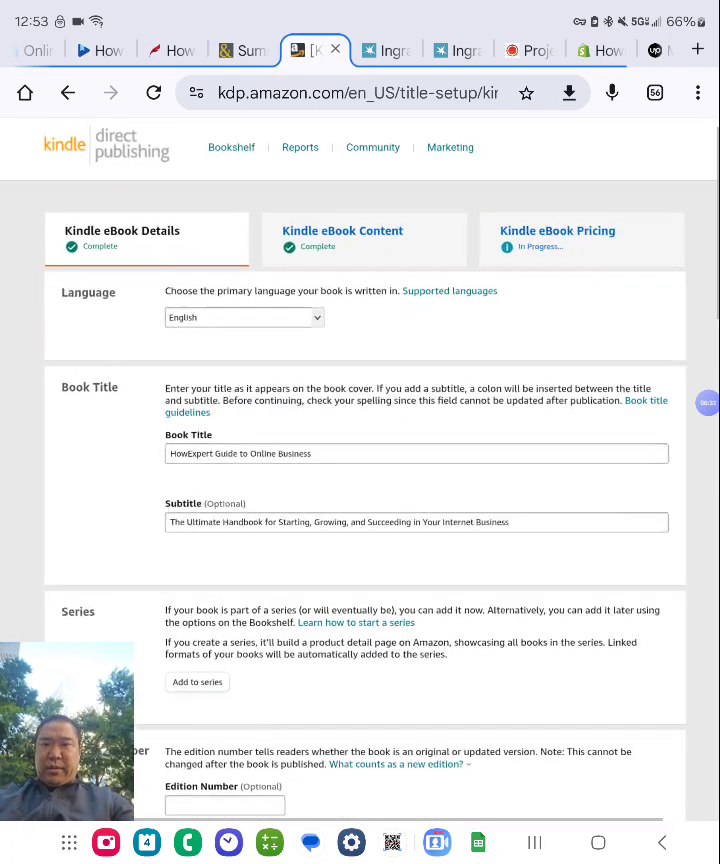
{"action": "double_click", "coordinate": [190, 453]}
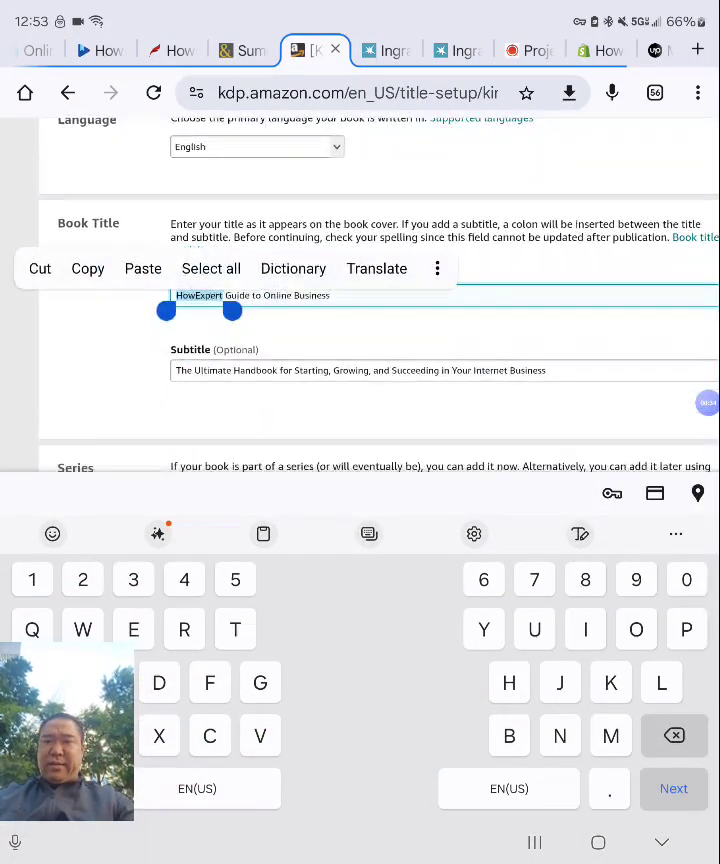
{"action": "left_click", "coordinate": [211, 268]}
{"action": "left_click", "coordinate": [111, 268]}
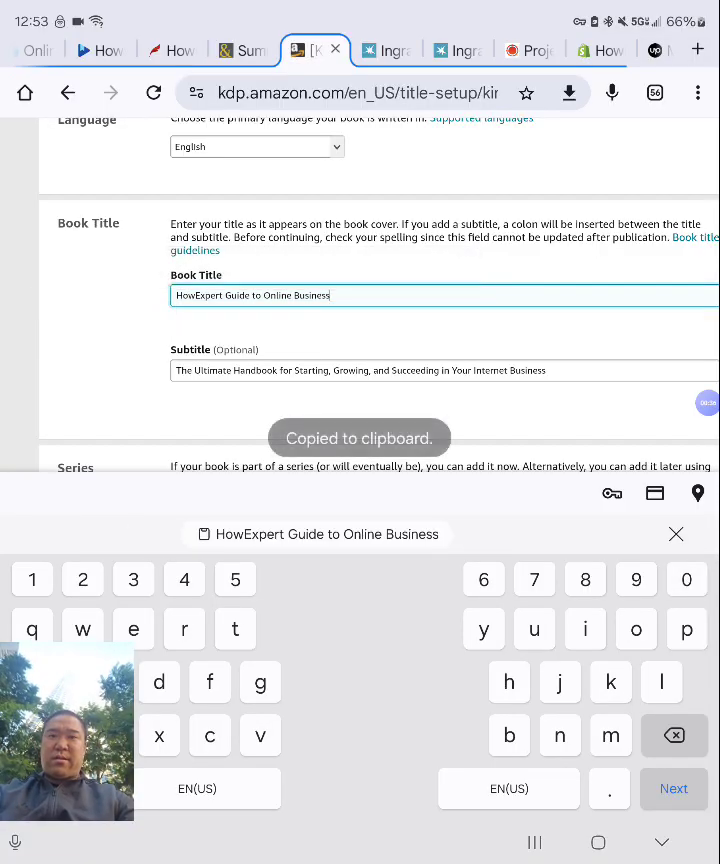
Paste the title into IngramSpark's Title field and choose English as the language.
{"action": "left_click", "coordinate": [385, 50]}
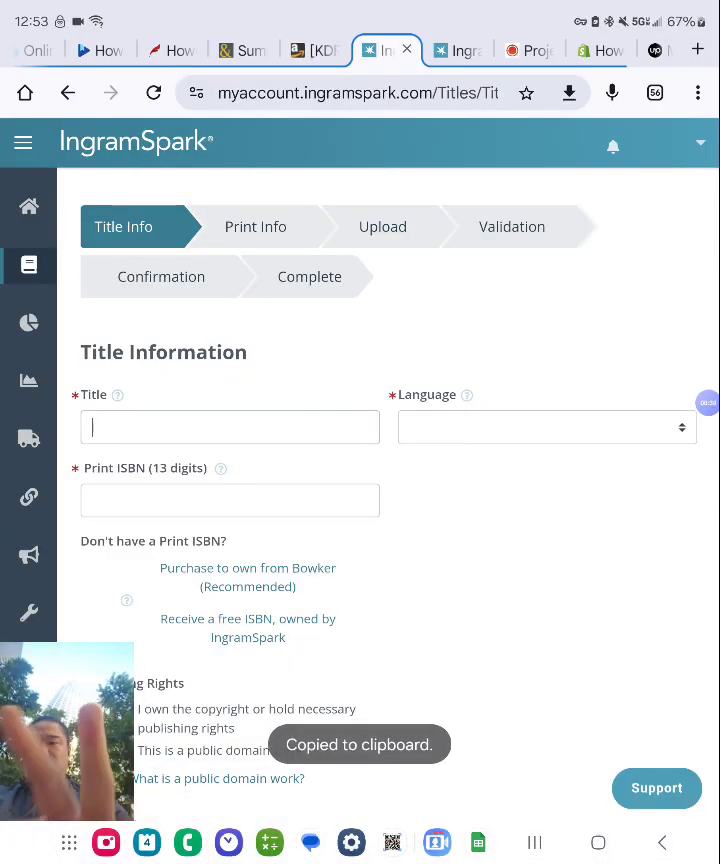
{"action": "left_click", "coordinate": [230, 427]}
{"action": "left_click", "coordinate": [330, 533]}
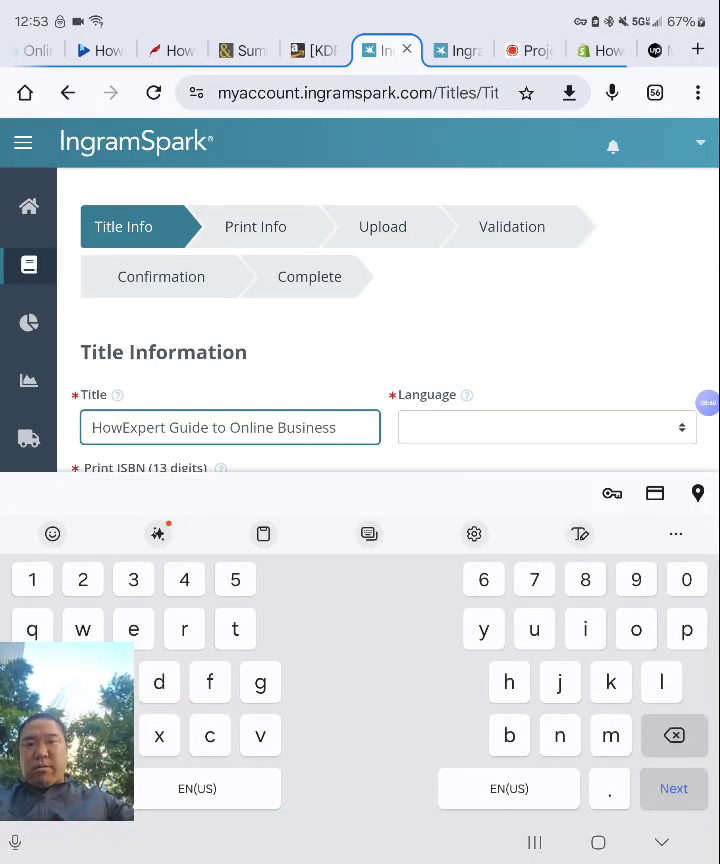
{"action": "left_click", "coordinate": [547, 427]}
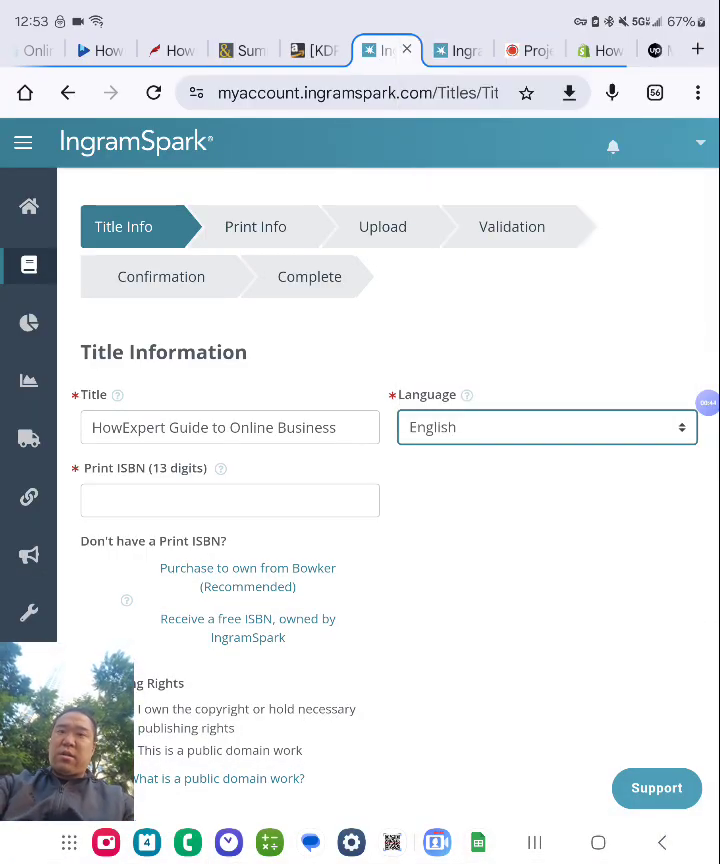
{"action": "left_click", "coordinate": [455, 50]}
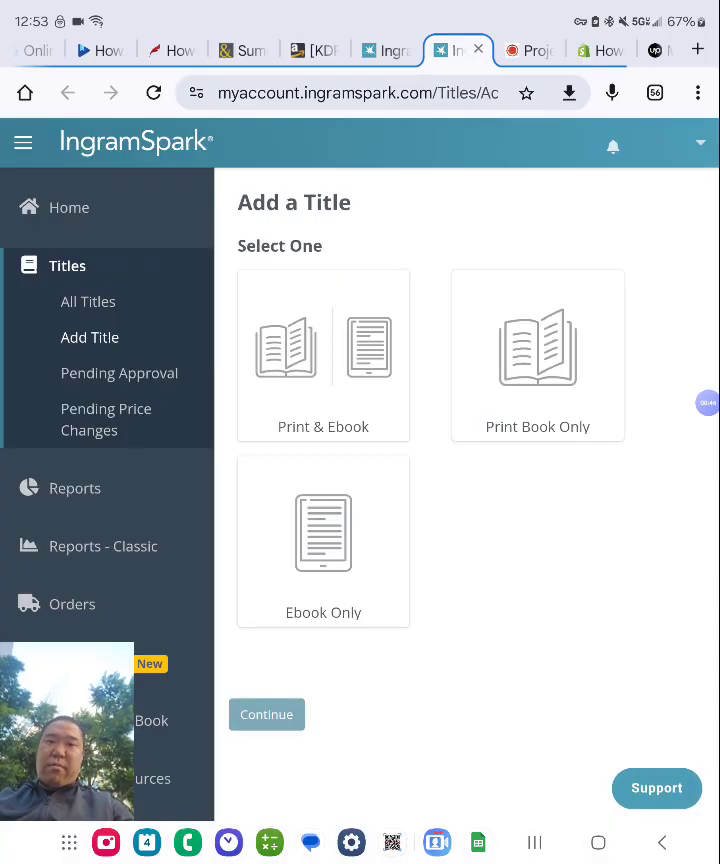
Start a second print-only title with files ready, print interior confirmed, and print-distribute-sell chosen.
{"action": "left_click", "coordinate": [537, 355]}
{"action": "scroll", "coordinate": [467, 500], "scroll_direction": "down", "scroll_amount": 5}
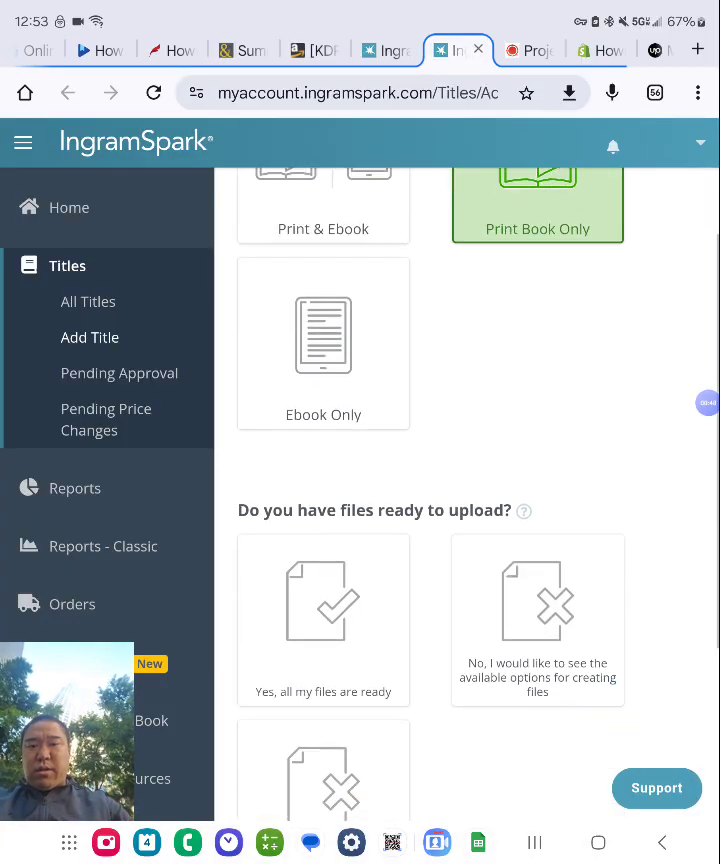
{"action": "left_click", "coordinate": [323, 380]}
{"action": "scroll", "coordinate": [467, 500], "scroll_direction": "down", "scroll_amount": 3}
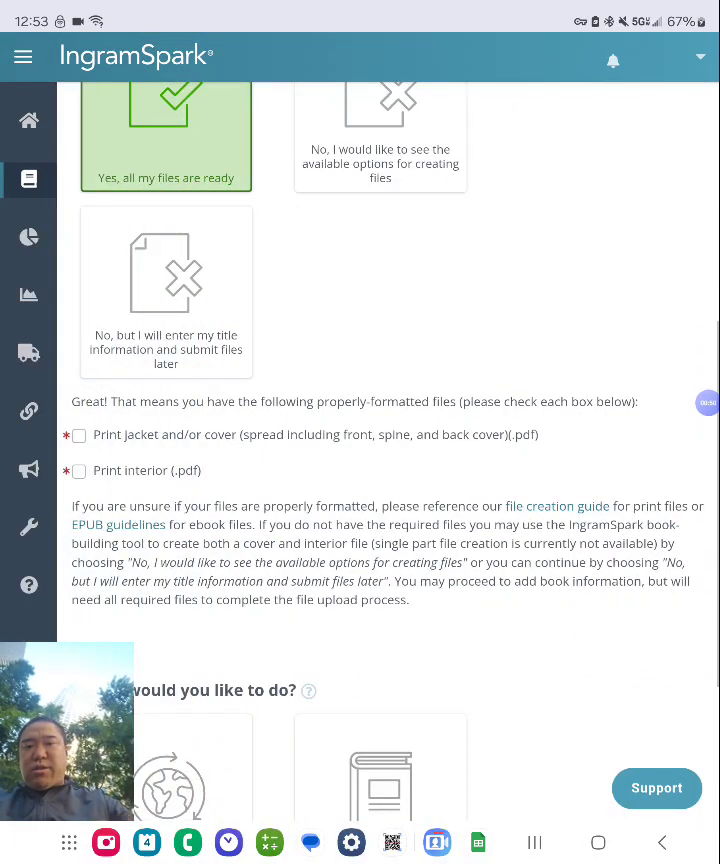
{"action": "left_click", "coordinate": [79, 470]}
{"action": "scroll", "coordinate": [380, 450], "scroll_direction": "down", "scroll_amount": 3}
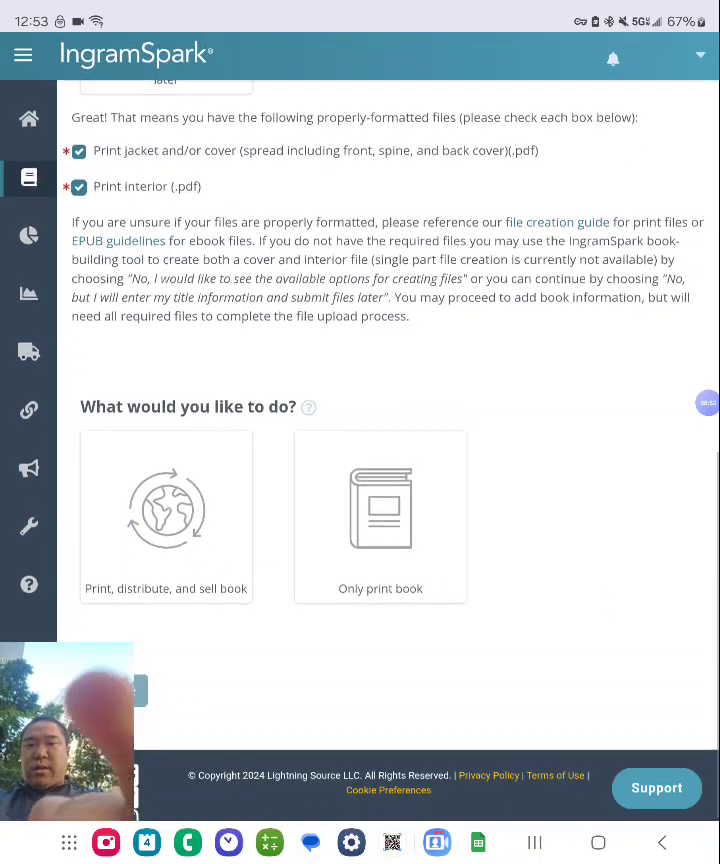
{"action": "left_click", "coordinate": [166, 517]}
{"action": "left_click", "coordinate": [110, 689]}
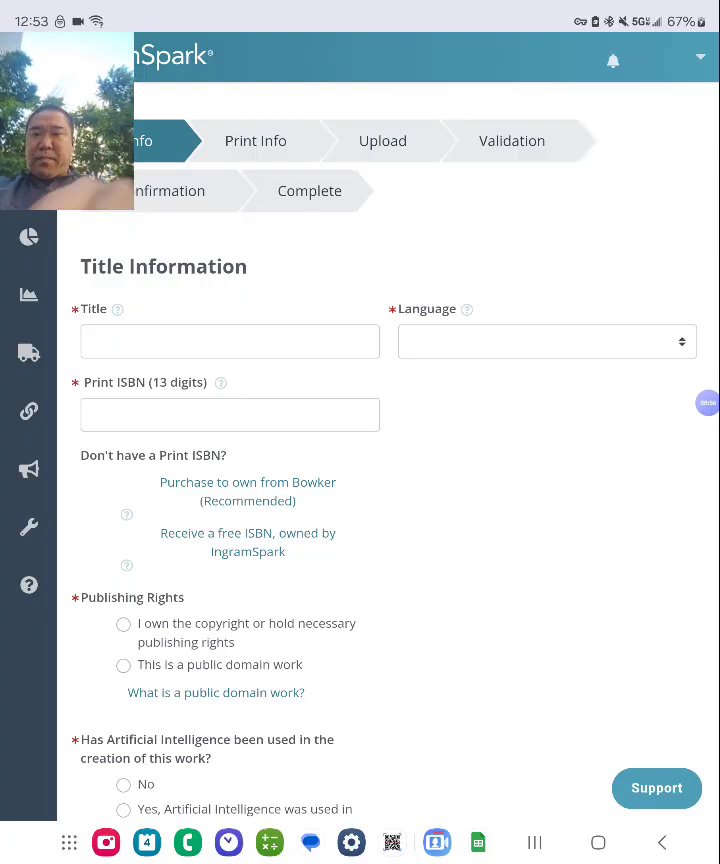
Enter the title 'HowExpert Guide to Online Business' and set the language to English.
{"action": "left_click", "coordinate": [230, 341]}
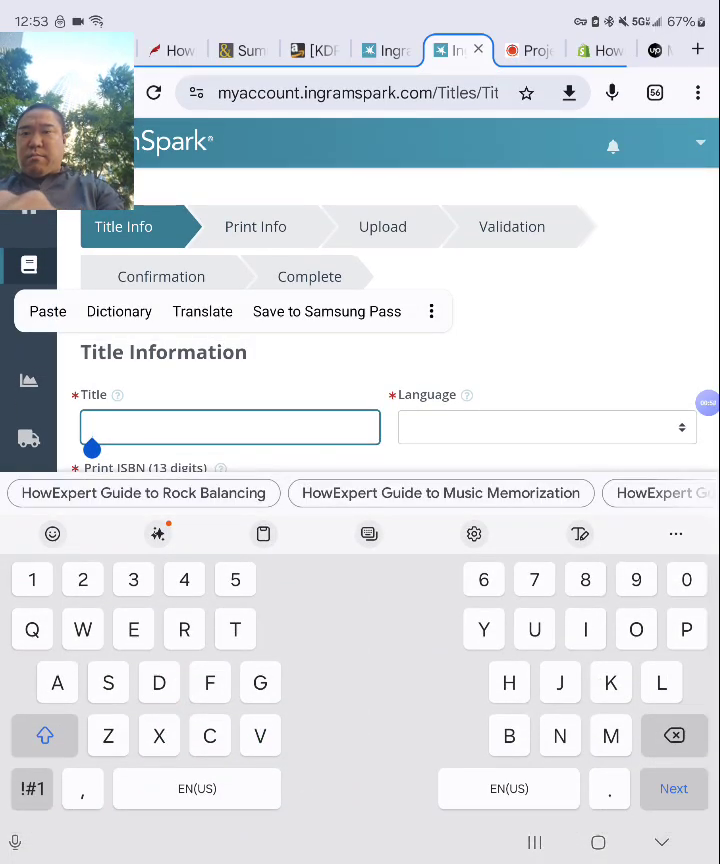
{"action": "type", "text": "HowExpert Guide to Online Business"}
{"action": "left_click", "coordinate": [547, 427]}
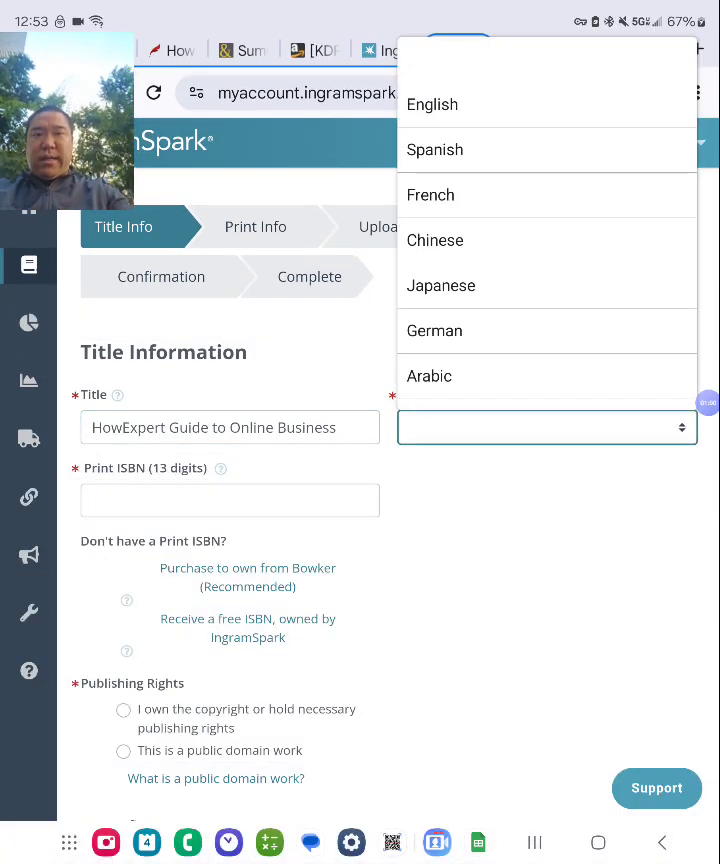
{"action": "left_click", "coordinate": [432, 104]}
Declare owned copyright, no restricted content, and AI-assisted text on this title.
{"action": "scroll", "coordinate": [360, 500], "scroll_direction": "down", "scroll_amount": 3}
{"action": "scroll", "coordinate": [360, 500], "scroll_direction": "down", "scroll_amount": 2}
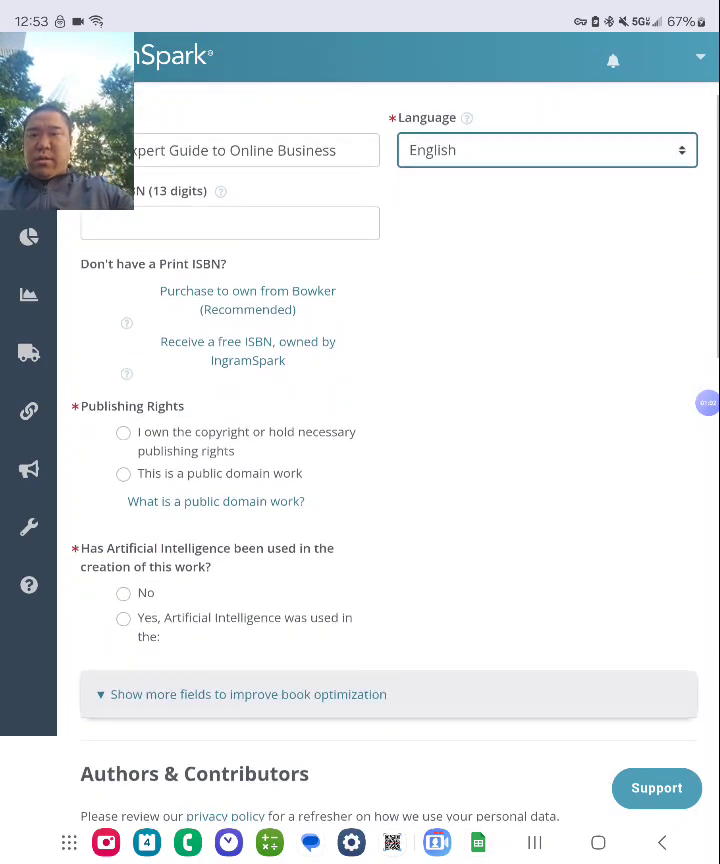
{"action": "left_click", "coordinate": [123, 433]}
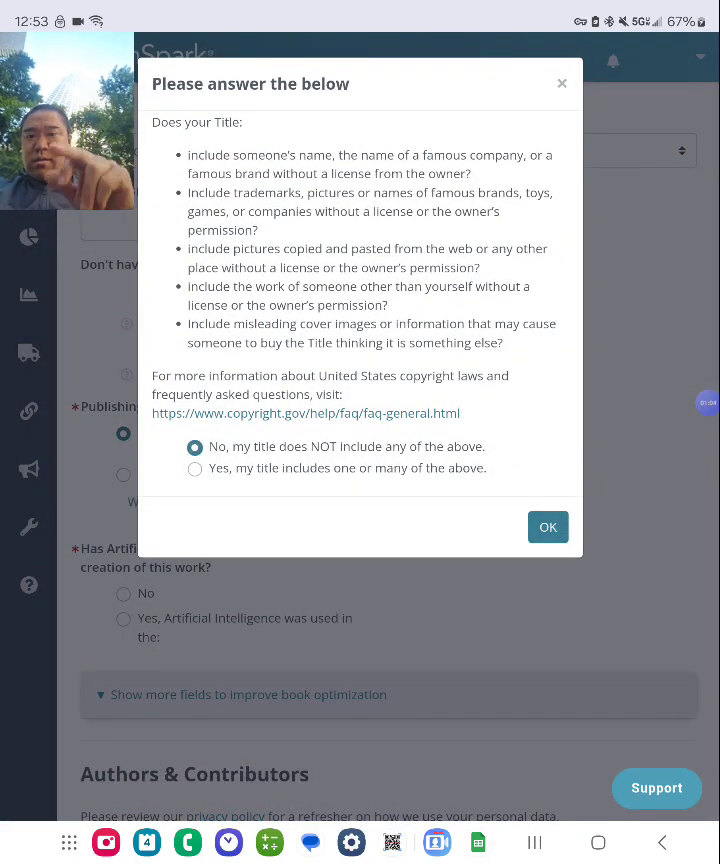
{"action": "left_click", "coordinate": [548, 527]}
{"action": "left_click", "coordinate": [123, 619]}
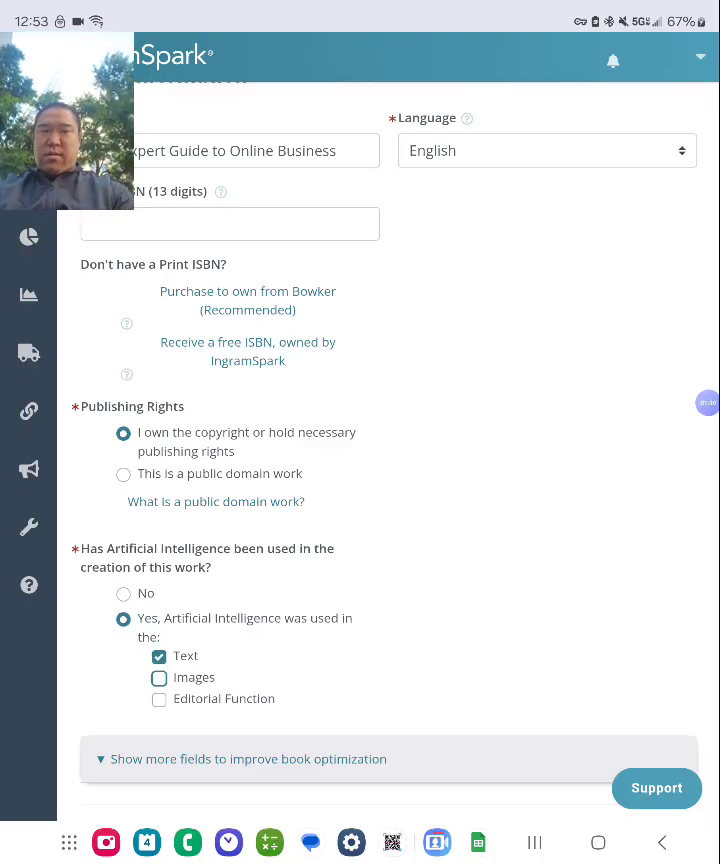
{"action": "scroll", "coordinate": [360, 450], "scroll_direction": "up", "scroll_amount": 3}
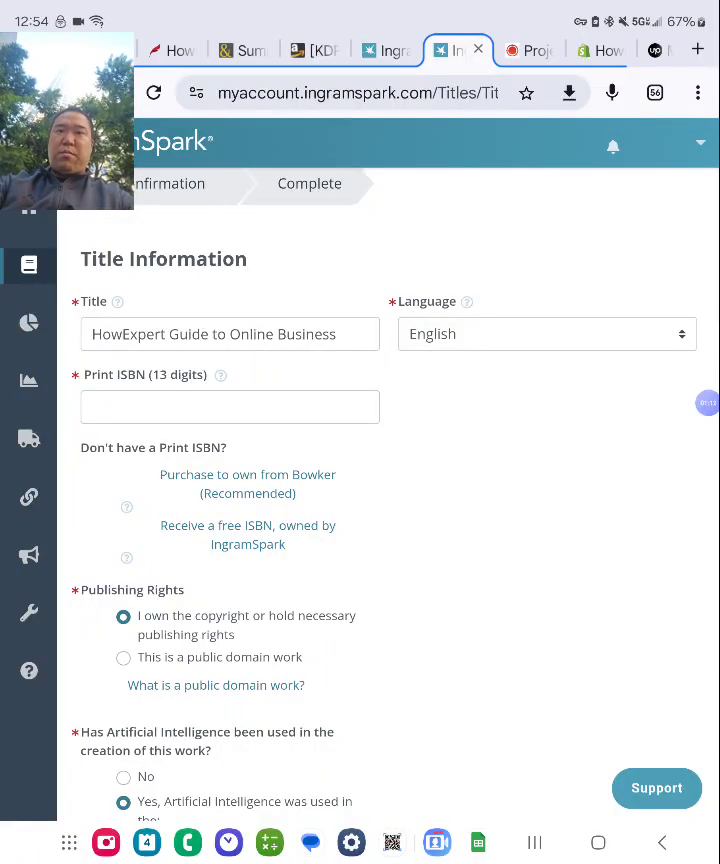
On the other title, declare owned copyright, no restricted items, AI use, and reveal optional fields.
{"action": "left_click_drag", "start_coordinate": [250, 92], "coordinate": [560, 92]}
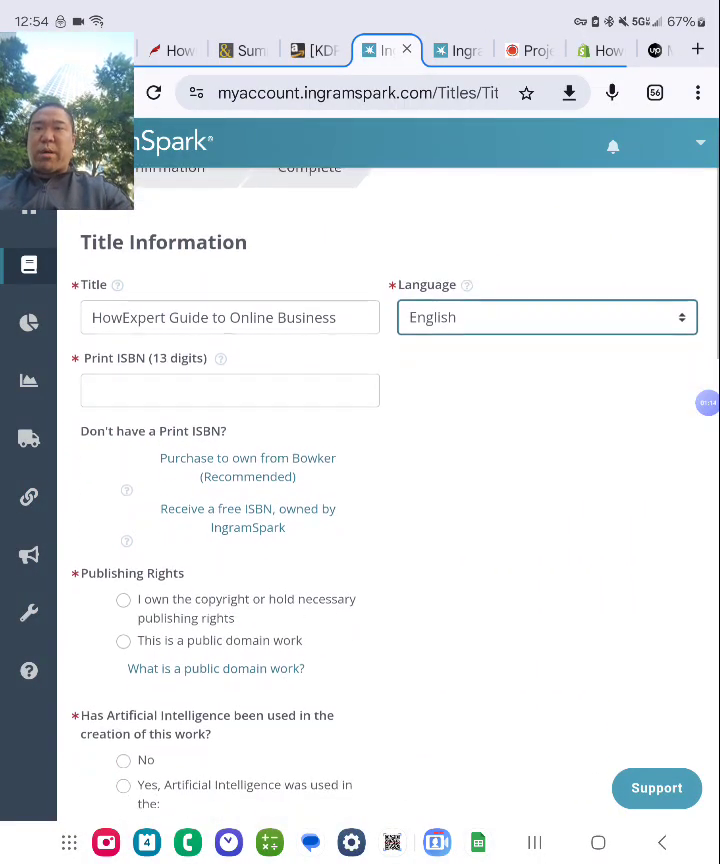
{"action": "scroll", "coordinate": [360, 450], "scroll_direction": "down", "scroll_amount": 3}
{"action": "left_click", "coordinate": [123, 380]}
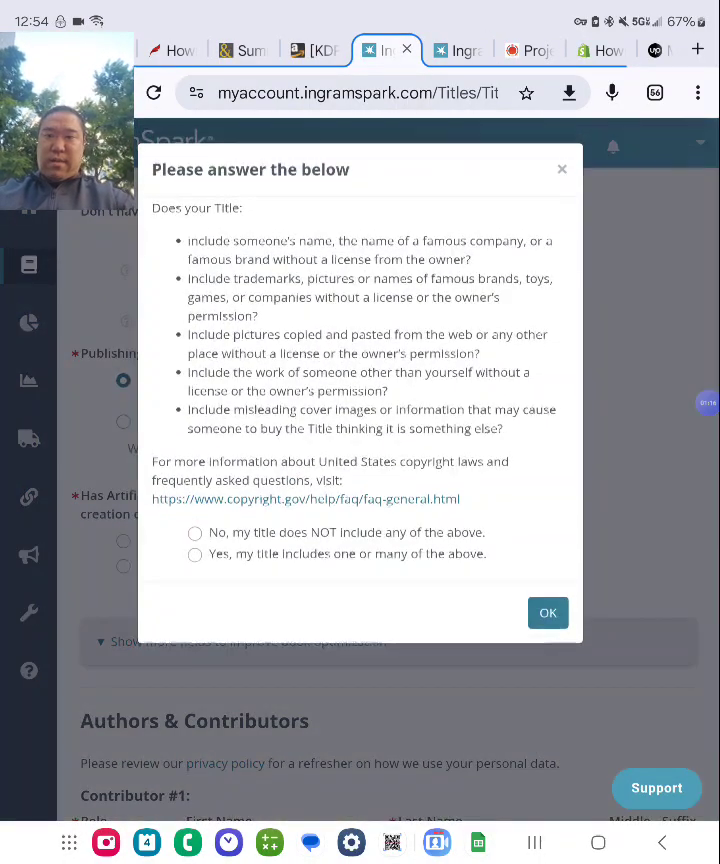
{"action": "left_click", "coordinate": [195, 532]}
{"action": "left_click", "coordinate": [548, 612]}
{"action": "left_click", "coordinate": [123, 565]}
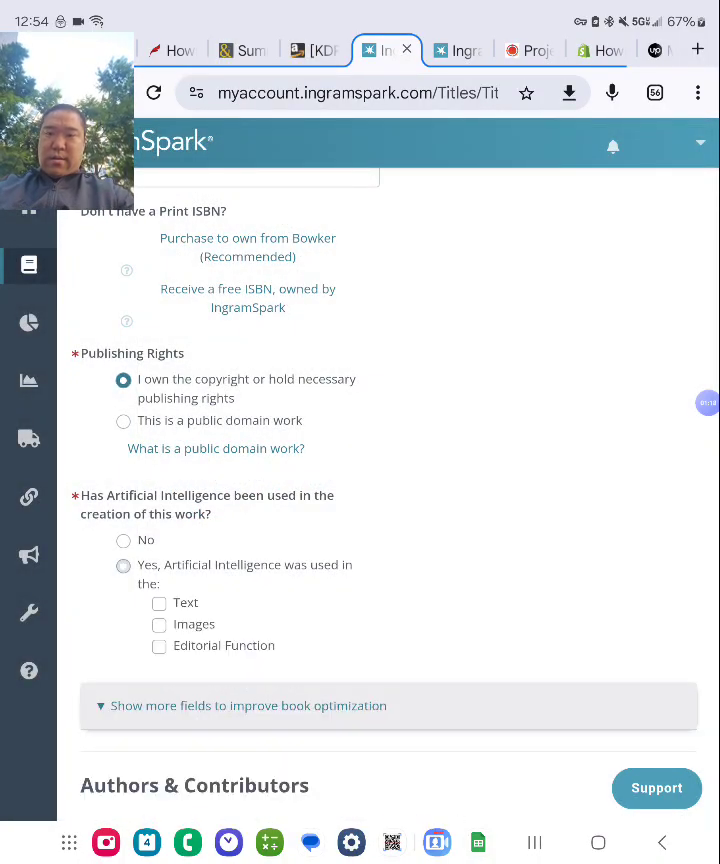
{"action": "scroll", "coordinate": [360, 450], "scroll_direction": "down", "scroll_amount": 1}
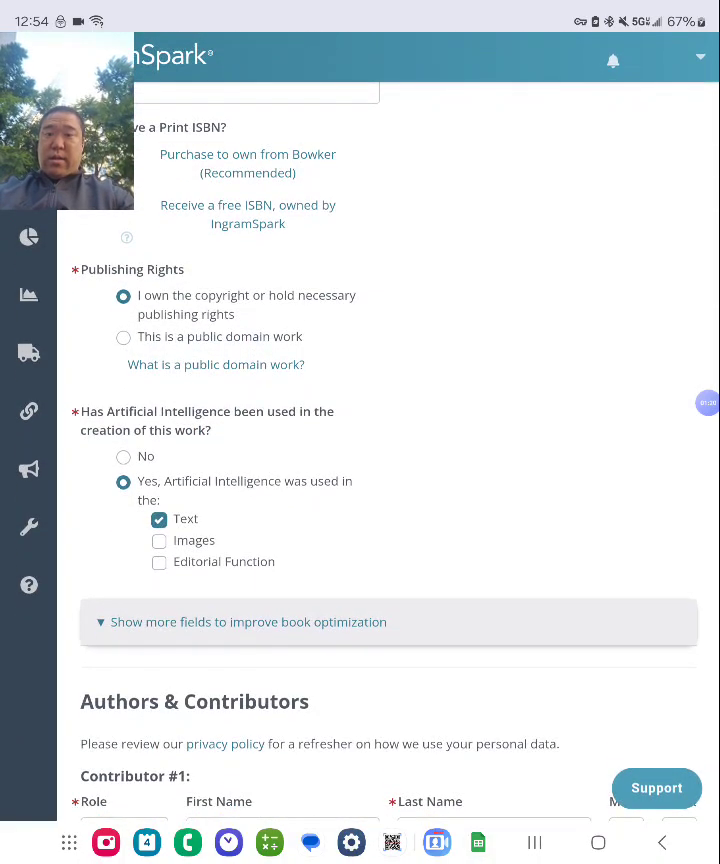
{"action": "left_click", "coordinate": [248, 623]}
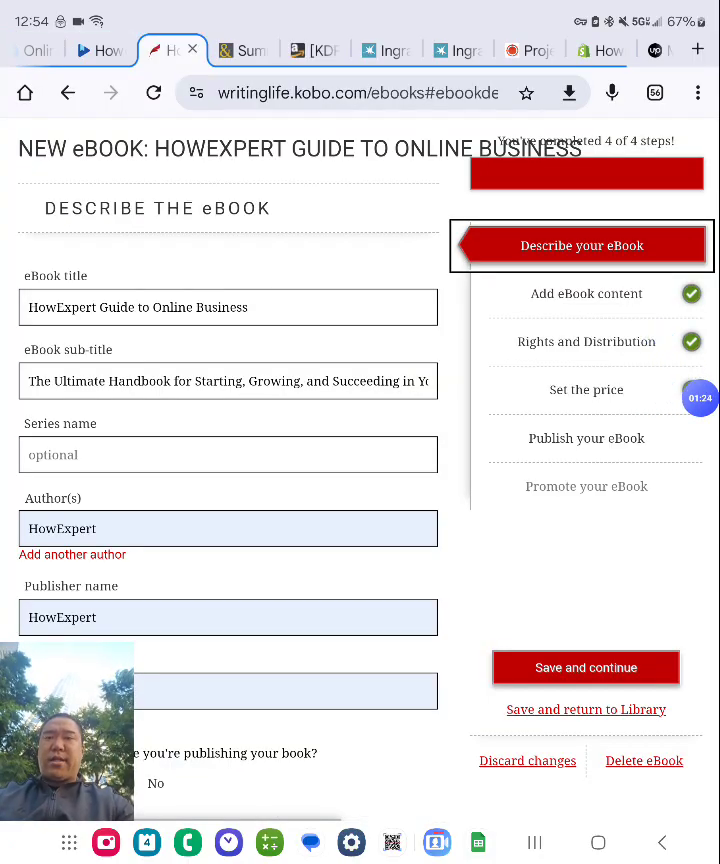
Copy the full eBook subtitle from the Kobo listing.
{"action": "double_click", "coordinate": [80, 381]}
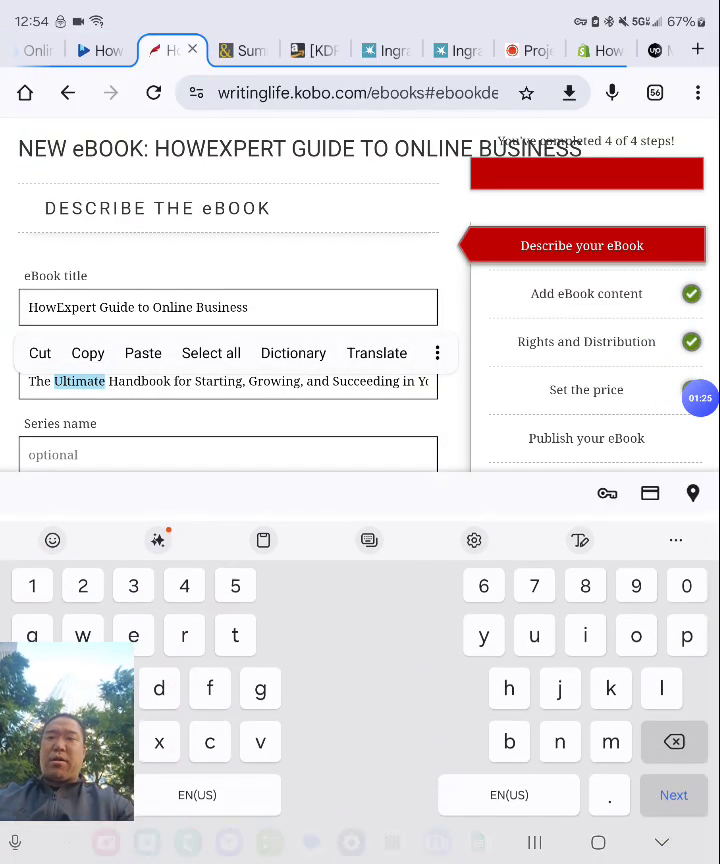
{"action": "left_click", "coordinate": [237, 353]}
{"action": "left_click", "coordinate": [149, 353]}
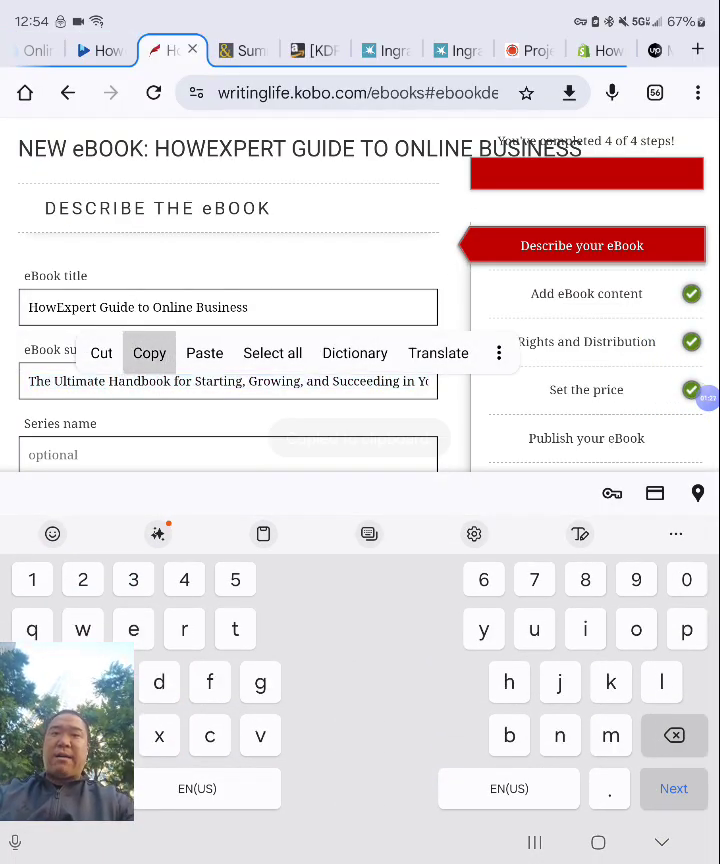
{"action": "left_click", "coordinate": [385, 50]}
{"action": "scroll", "coordinate": [388, 480], "scroll_direction": "down", "scroll_amount": 5}
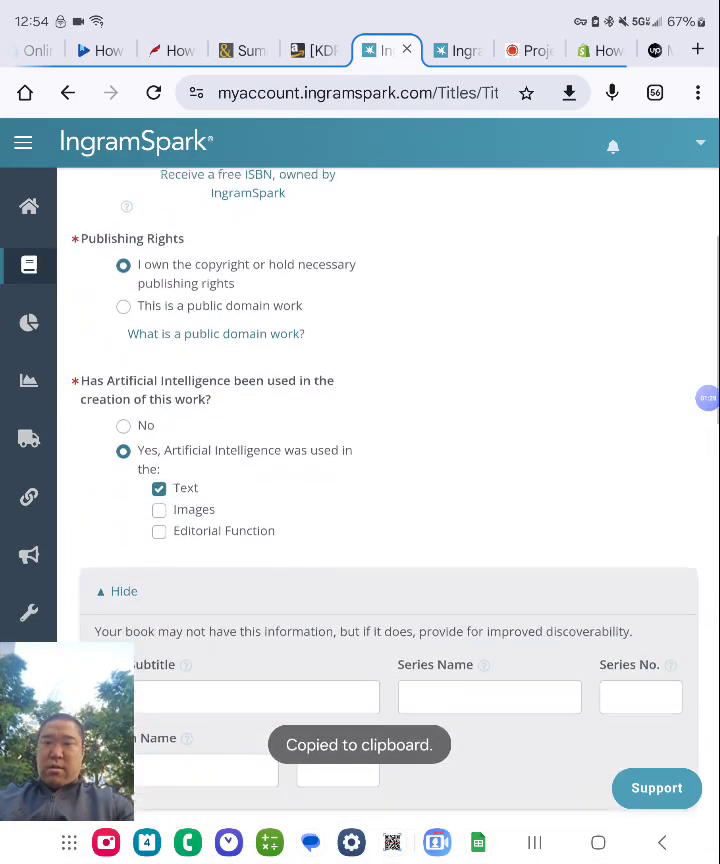
Paste the copied Kobo subtitle into the Book Subtitle field.
{"action": "left_click", "coordinate": [110, 479]}
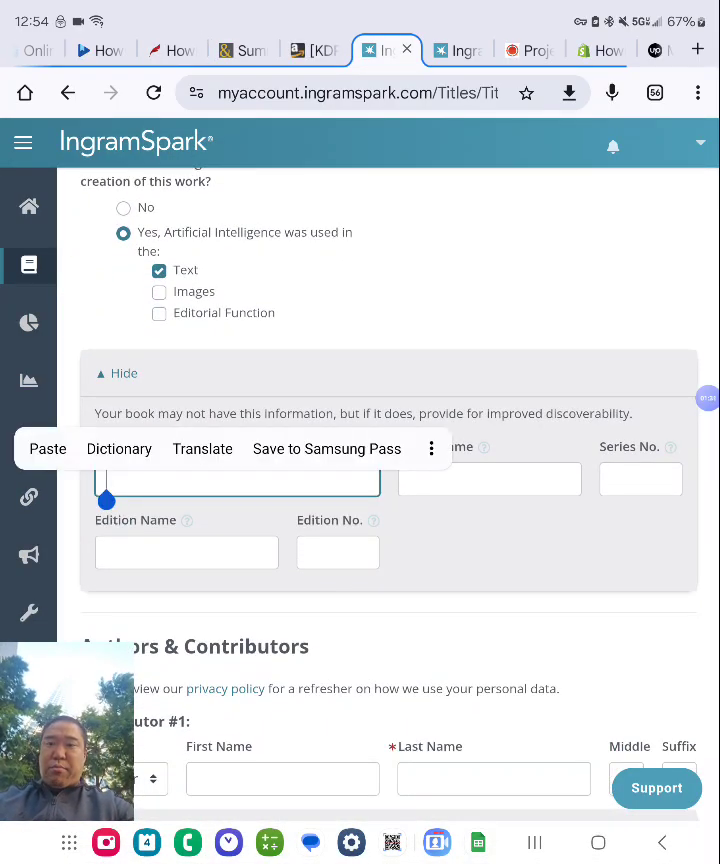
{"action": "left_click", "coordinate": [35, 448]}
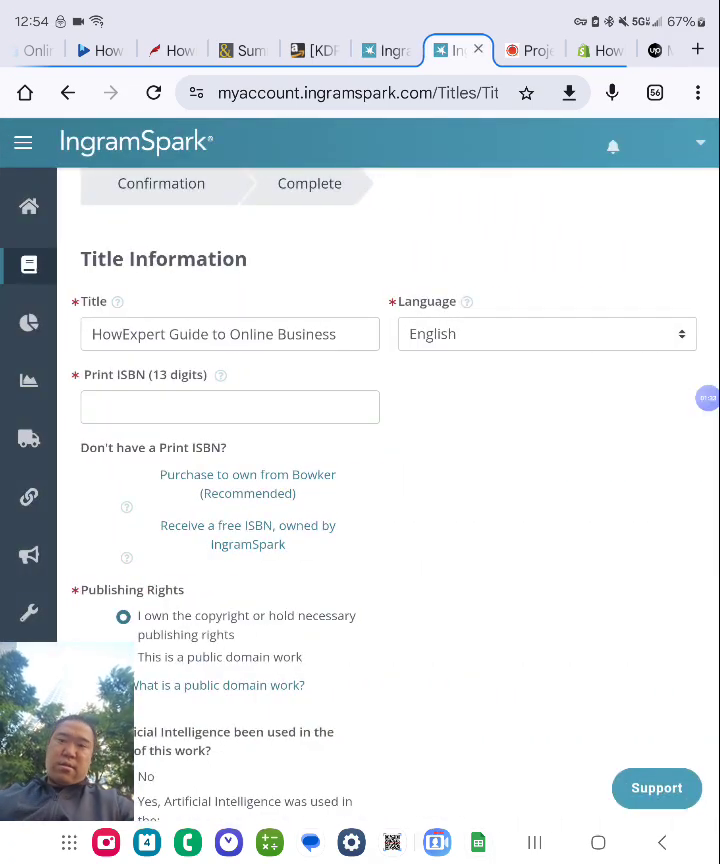
{"action": "scroll", "coordinate": [388, 480], "scroll_direction": "down", "scroll_amount": 5}
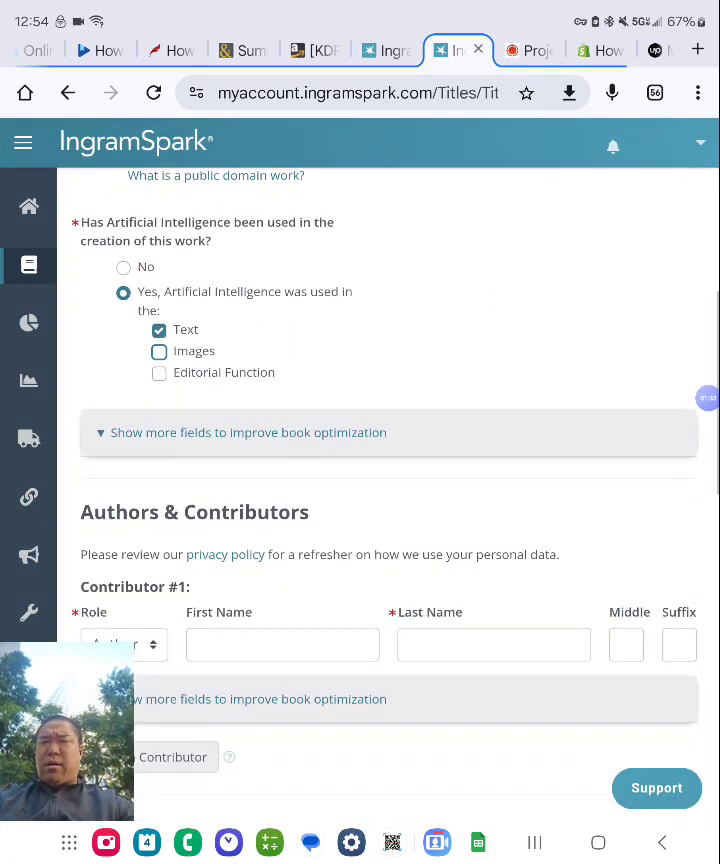
{"action": "left_click", "coordinate": [250, 432]}
{"action": "left_click", "coordinate": [237, 538]}
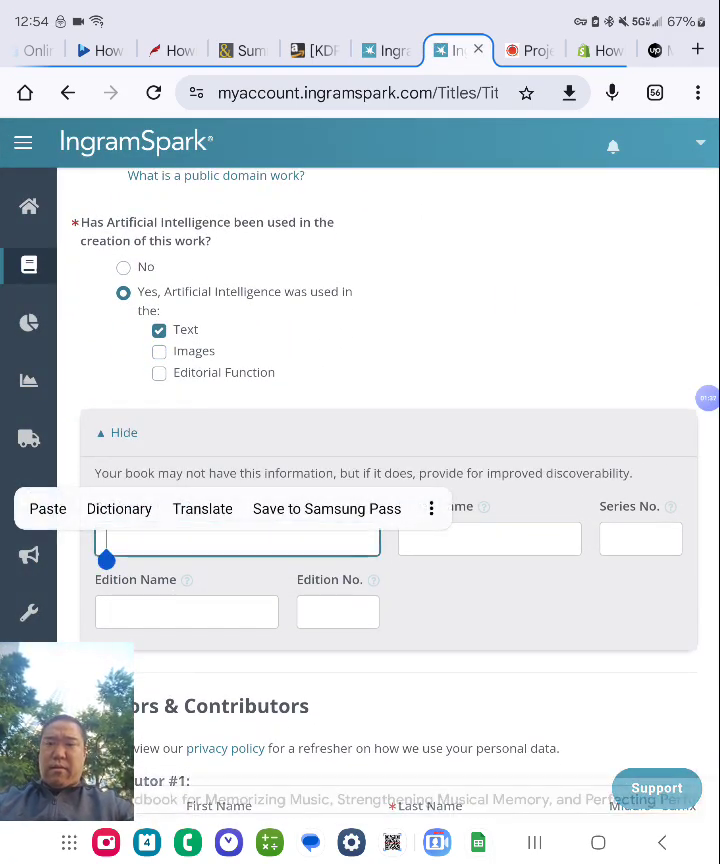
{"action": "left_click", "coordinate": [317, 534]}
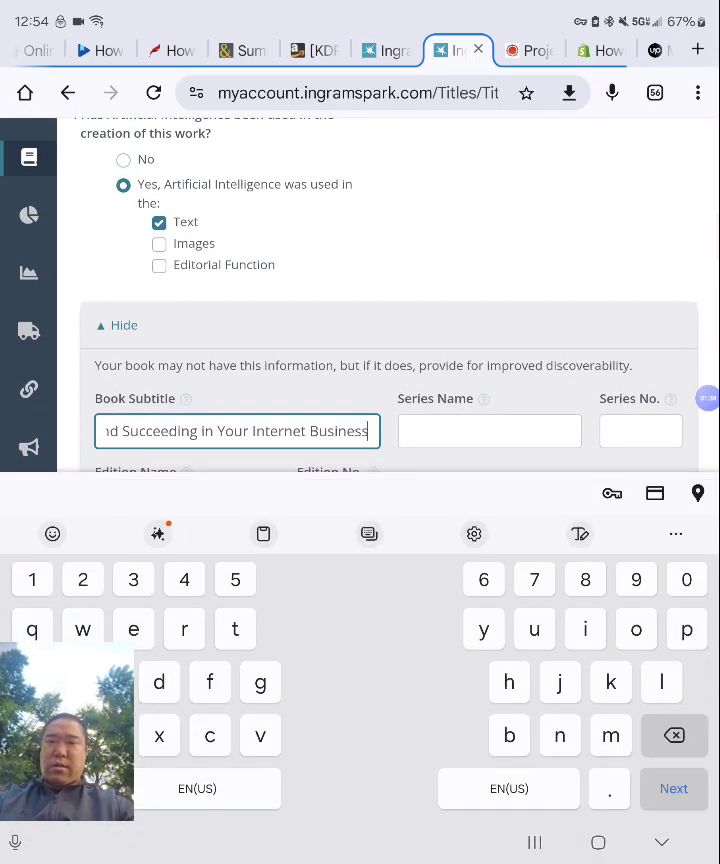
{"action": "left_click", "coordinate": [661, 842]}
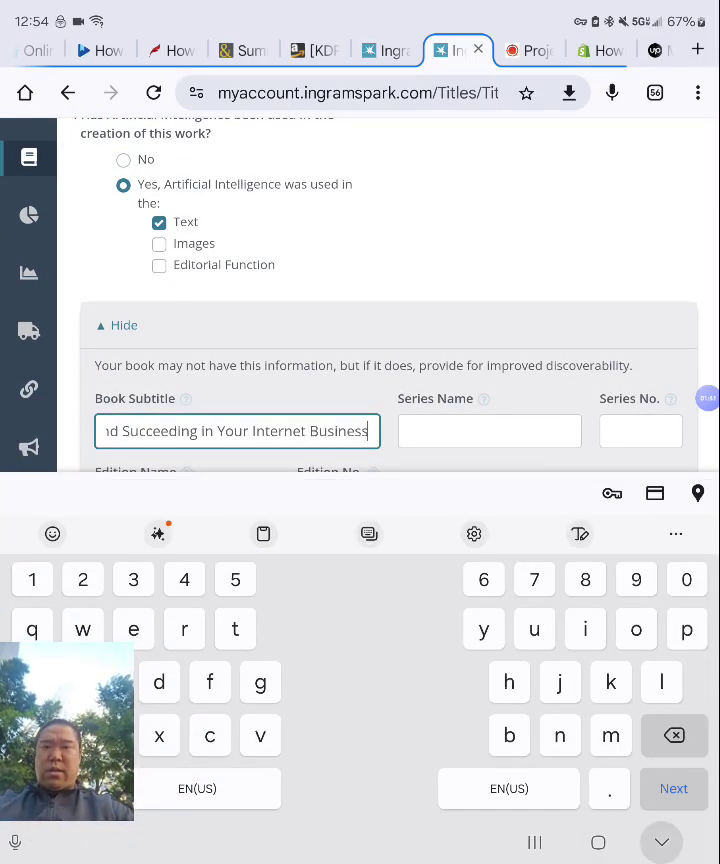
Enter HowExpert as Contributor #1's last name.
{"action": "scroll", "coordinate": [390, 450], "scroll_direction": "down", "scroll_amount": 3}
{"action": "scroll", "coordinate": [390, 450], "scroll_direction": "up", "scroll_amount": 5}
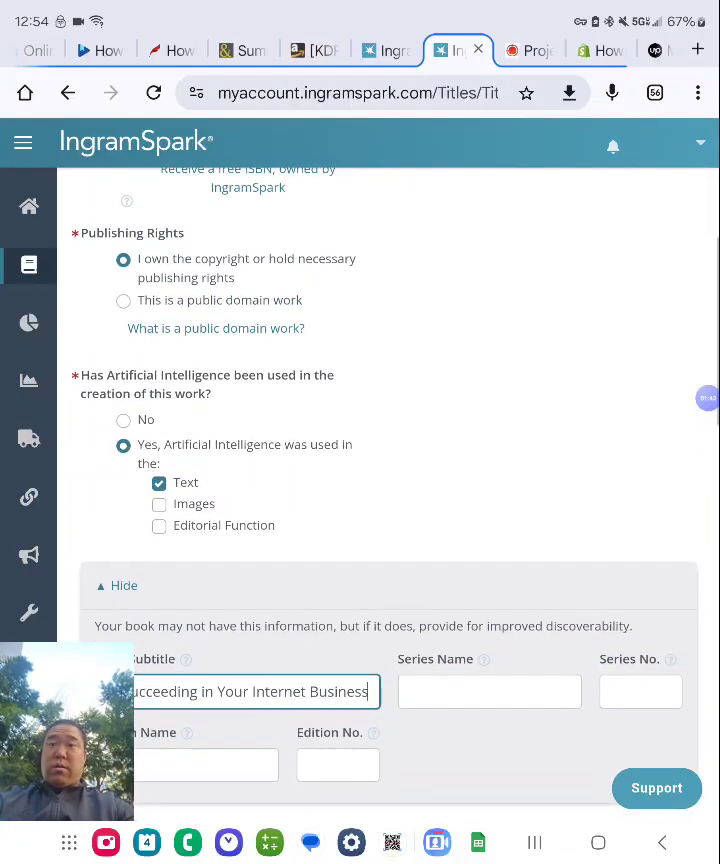
{"action": "scroll", "coordinate": [390, 450], "scroll_direction": "down", "scroll_amount": 2}
{"action": "scroll", "coordinate": [390, 450], "scroll_direction": "down", "scroll_amount": 4}
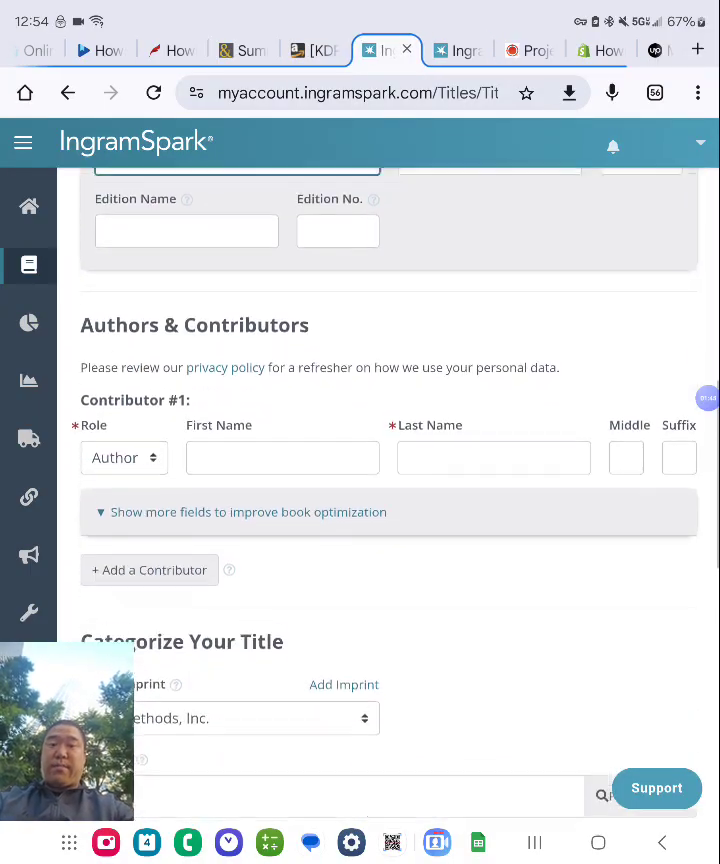
{"action": "left_click", "coordinate": [493, 382]}
{"action": "type", "text": "H"}
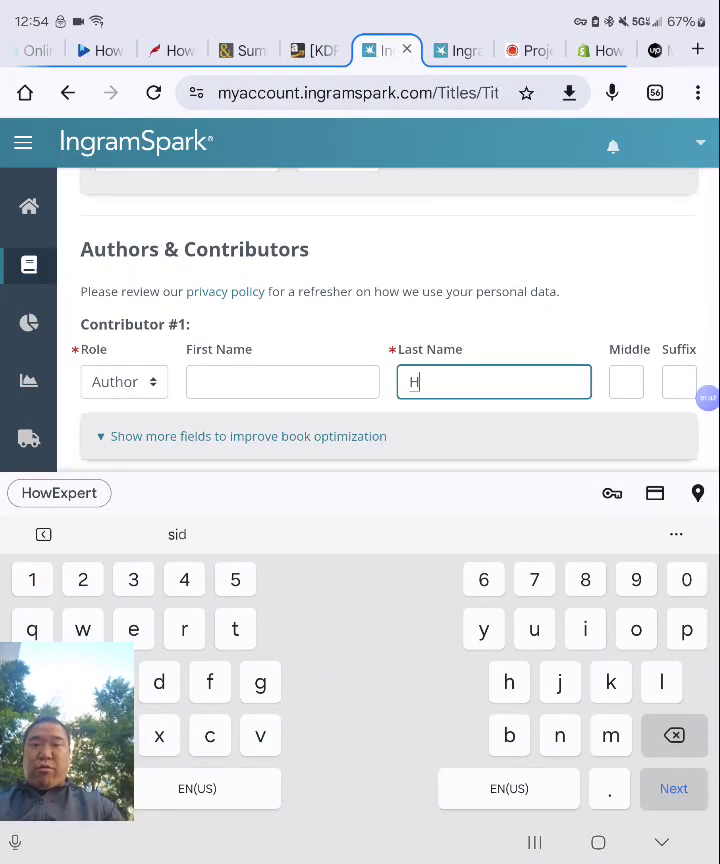
{"action": "left_click", "coordinate": [359, 534]}
{"action": "left_click", "coordinate": [662, 842]}
{"action": "scroll", "coordinate": [390, 450], "scroll_direction": "down", "scroll_amount": 3}
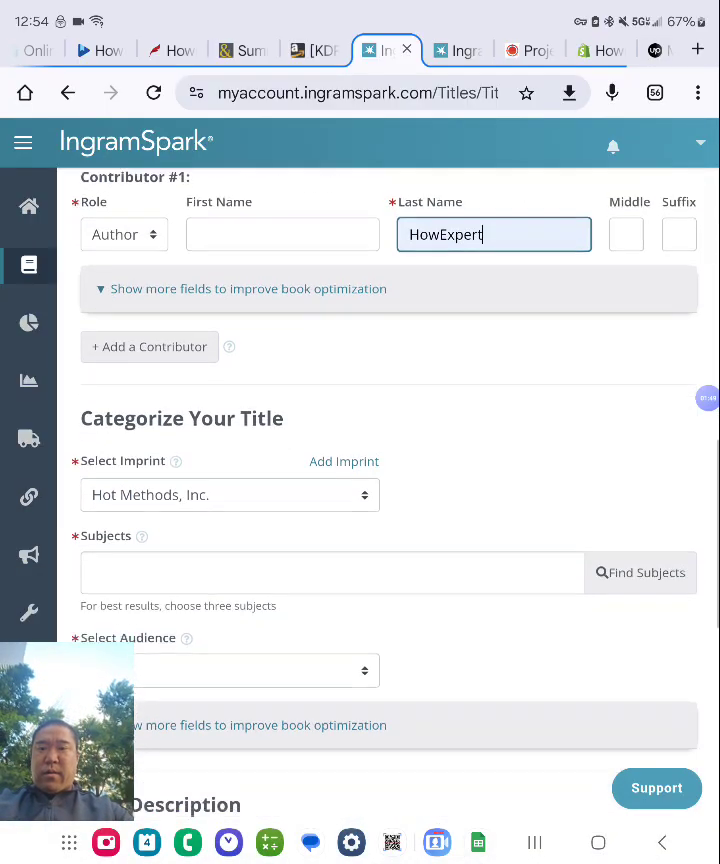
Set the imprint to HowExpert and the audience to Trade/General (Adult).
{"action": "left_click", "coordinate": [230, 426]}
{"action": "left_click", "coordinate": [125, 511]}
{"action": "scroll", "coordinate": [390, 450], "scroll_direction": "down", "scroll_amount": 2}
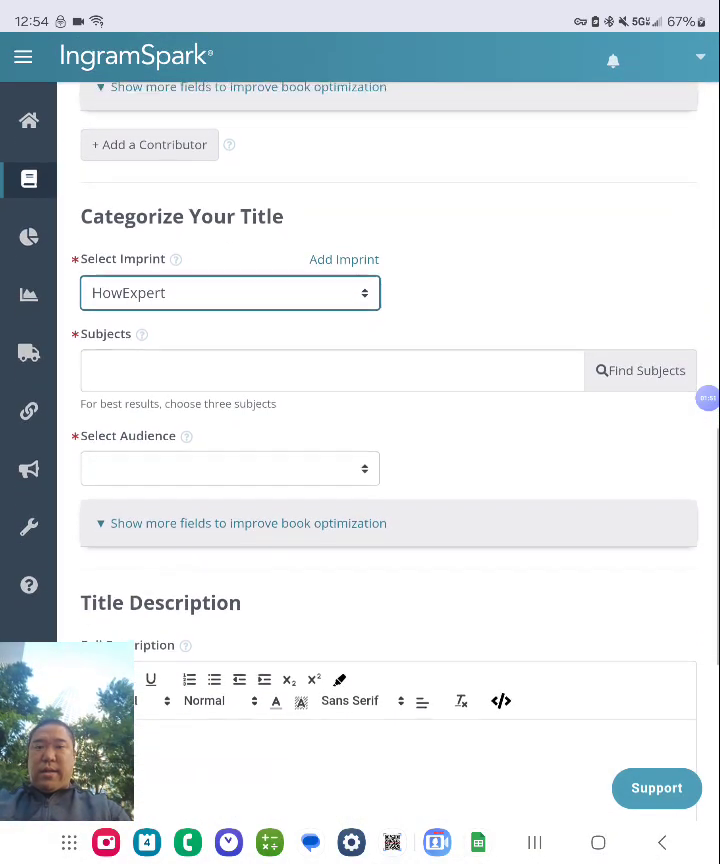
{"action": "left_click", "coordinate": [230, 427]}
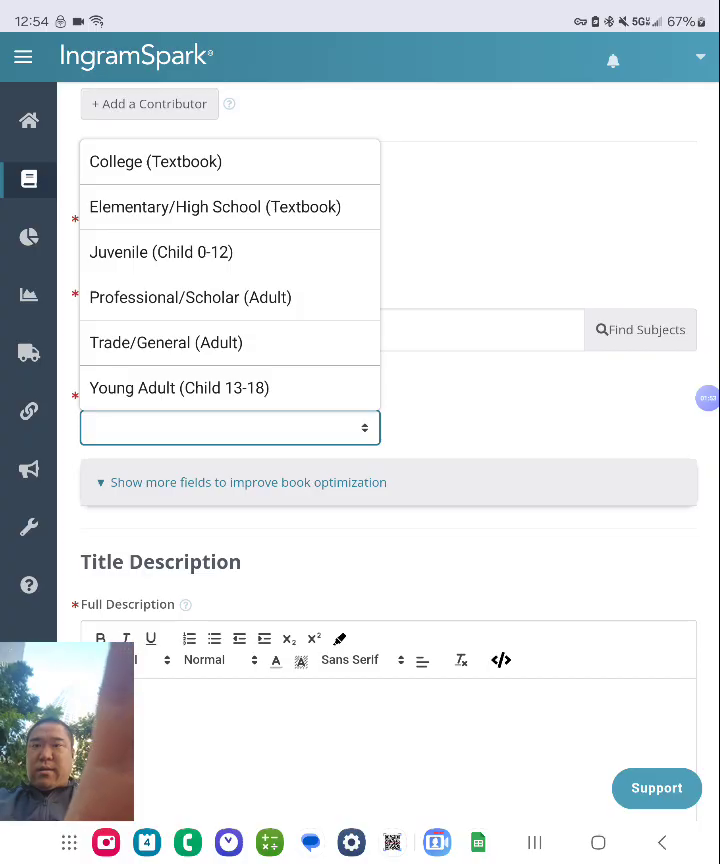
{"action": "left_click", "coordinate": [166, 342]}
Add E-Commerce subjects General, Digital Marketing, and Small Business via an 'E-commerce' search.
{"action": "left_click", "coordinate": [640, 329]}
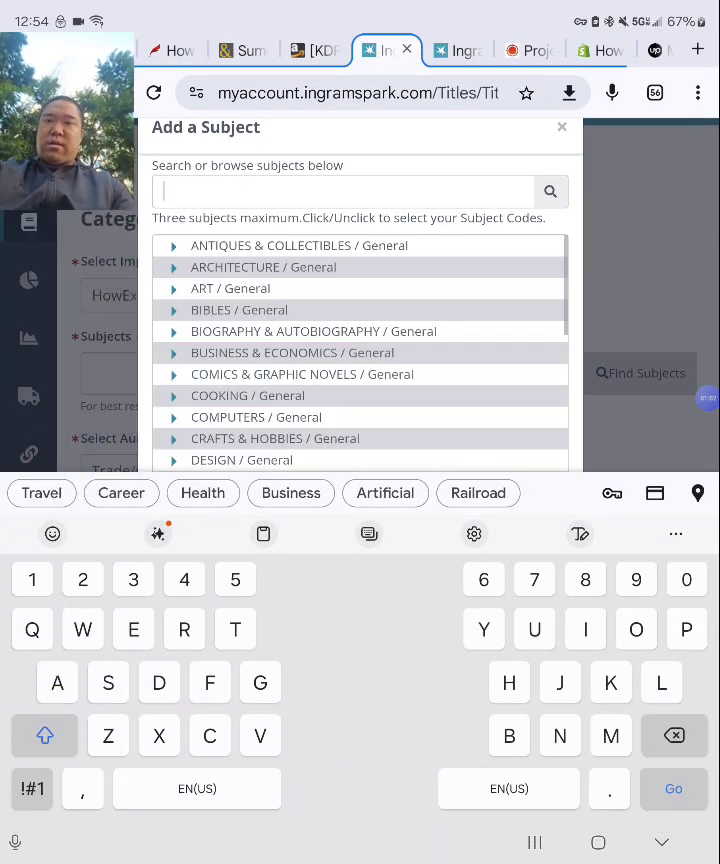
{"action": "type", "text": "E"}
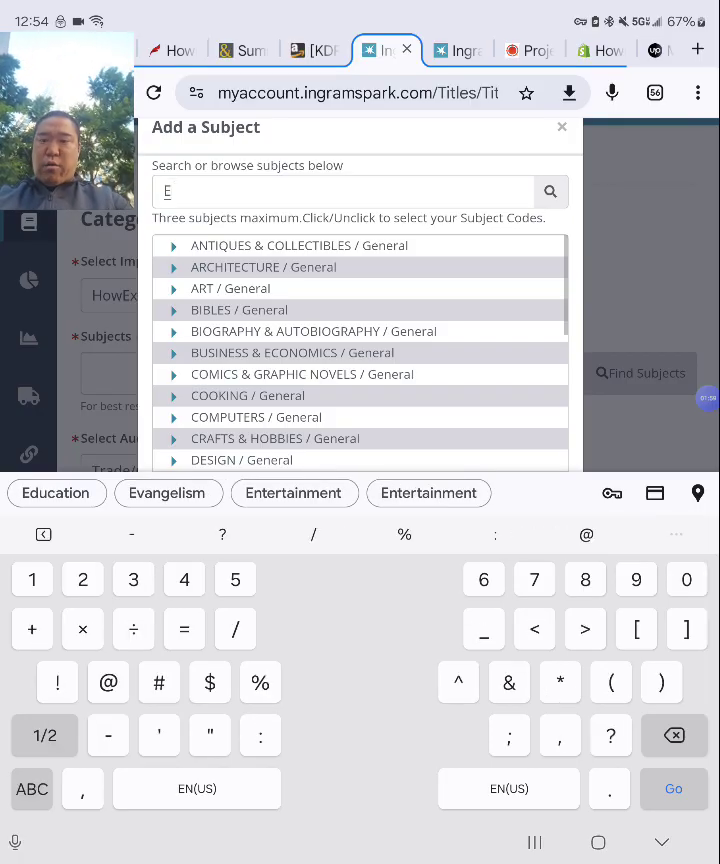
{"action": "type", "text": "-comm"}
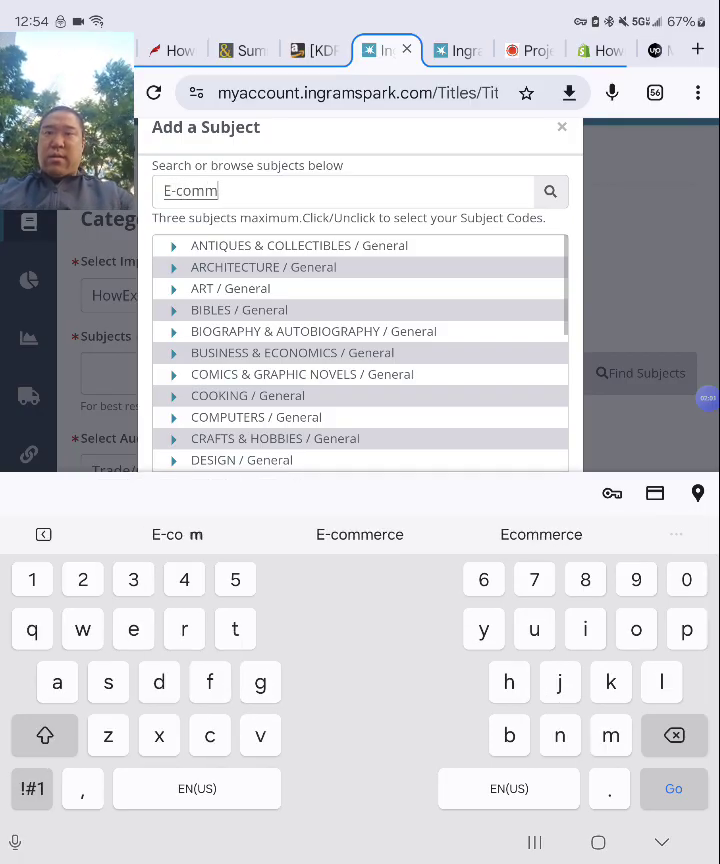
{"action": "type", "text": "34"}
{"action": "key", "text": "BackSpace"}
{"action": "key", "text": "BackSpace"}
{"action": "type", "text": "e"}
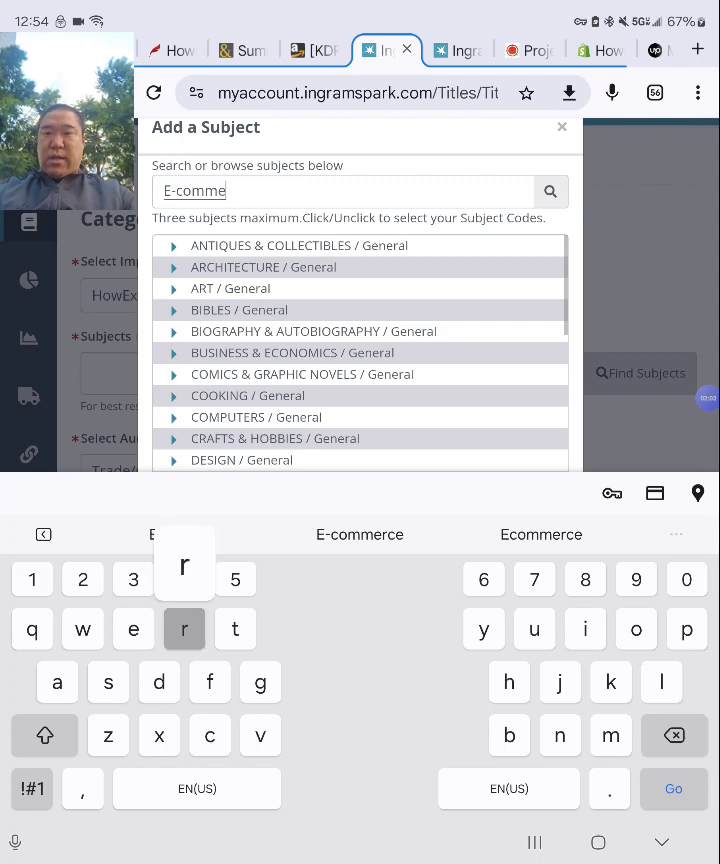
{"action": "type", "text": "rce"}
{"action": "key", "text": "Return"}
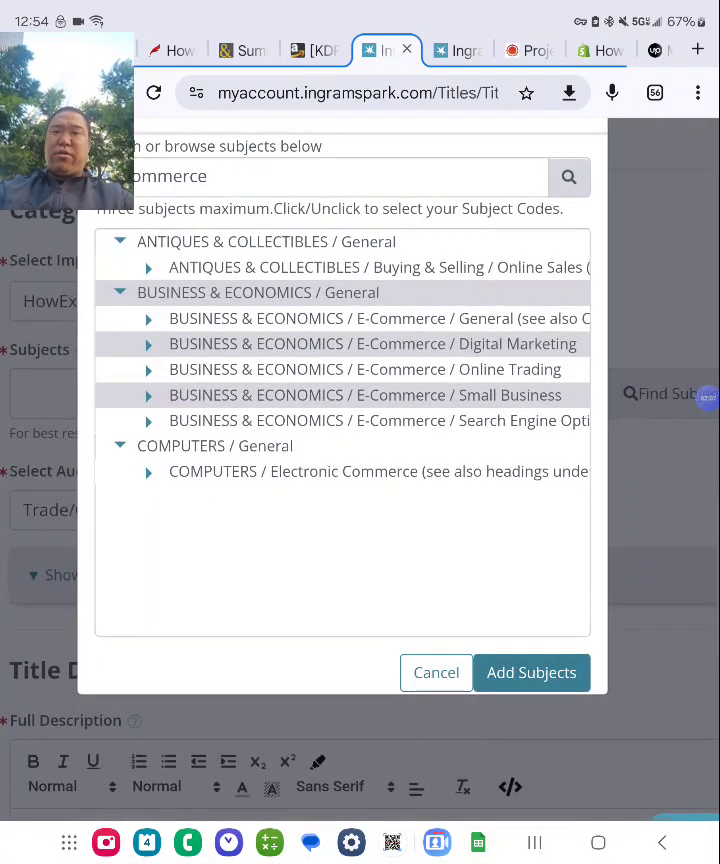
{"action": "left_click", "coordinate": [370, 318]}
{"action": "left_click", "coordinate": [372, 343]}
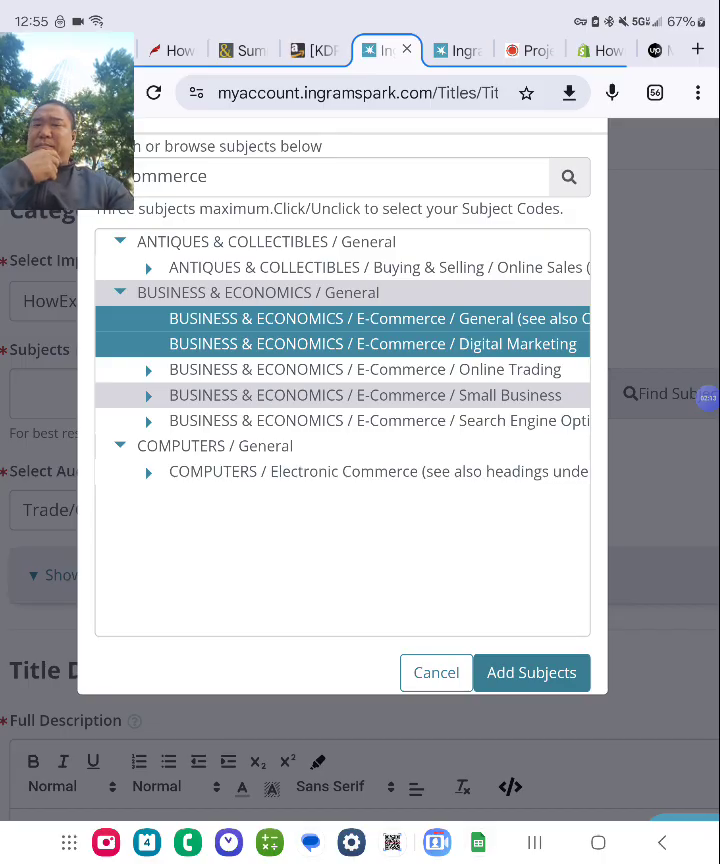
{"action": "left_click", "coordinate": [365, 395]}
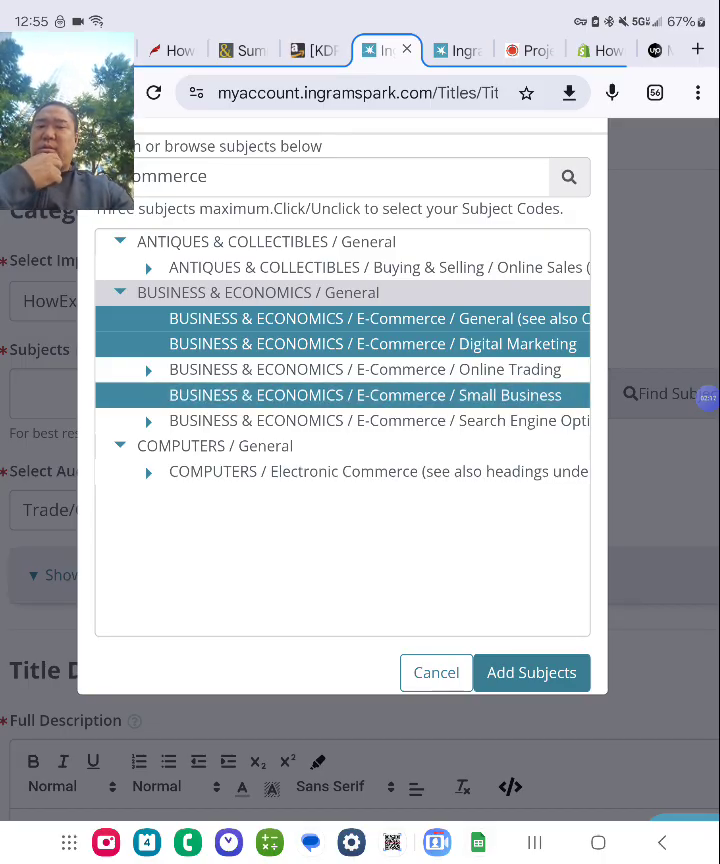
{"action": "left_click", "coordinate": [531, 672]}
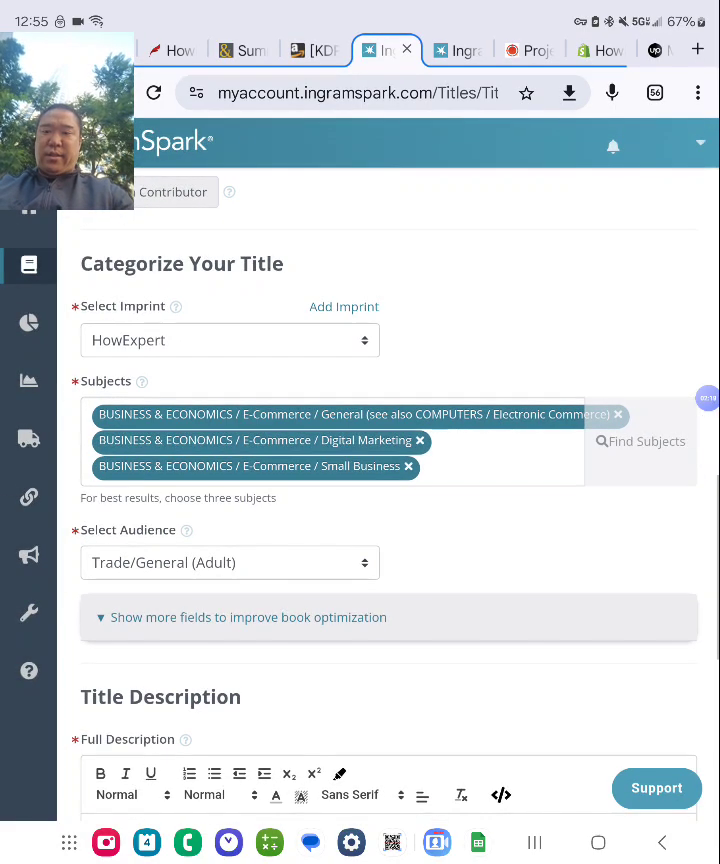
Go to the ChatGPT conversation holding the keyword list.
{"action": "scroll", "coordinate": [360, 450], "scroll_direction": "down", "scroll_amount": 5}
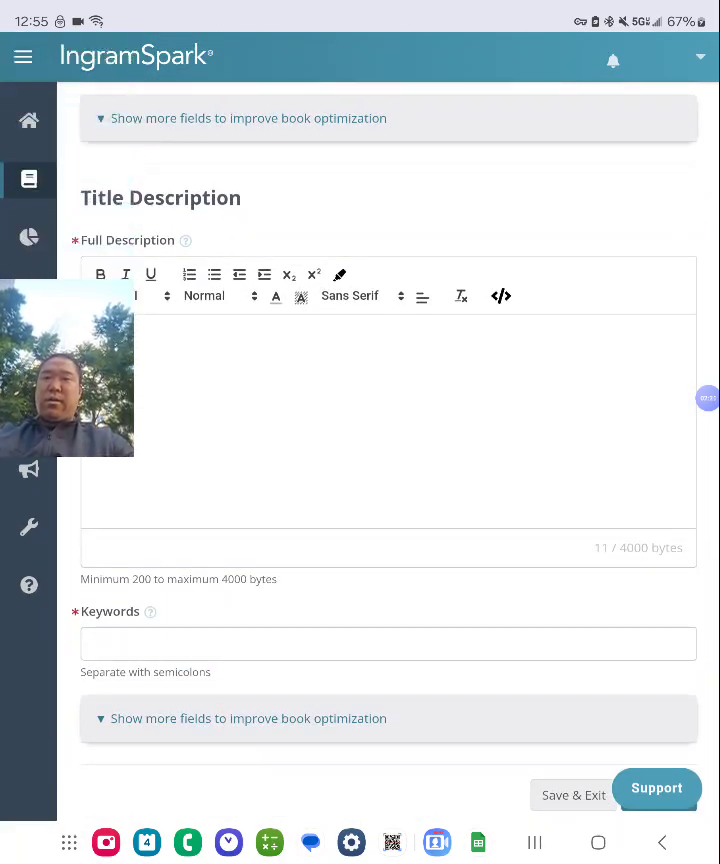
{"action": "scroll", "coordinate": [360, 450], "scroll_direction": "down", "scroll_amount": 2}
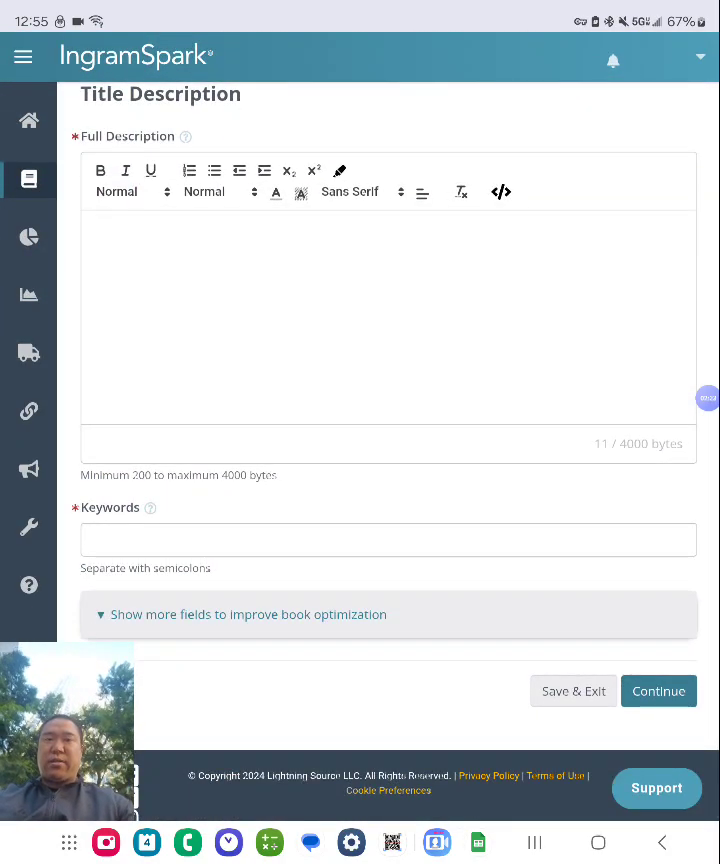
{"action": "left_click", "coordinate": [700, 406]}
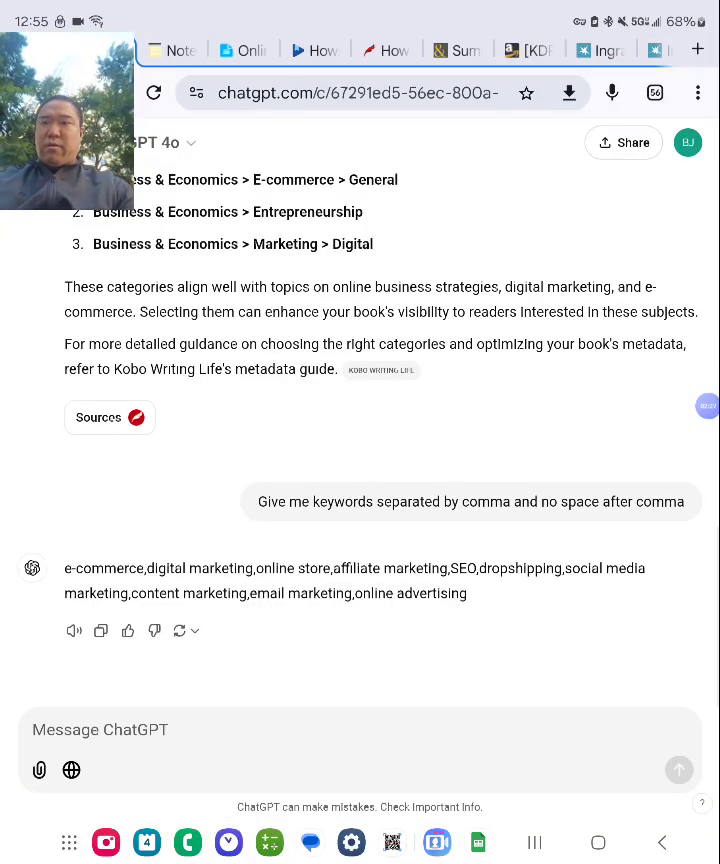
Have ChatGPT separate the keywords by semicolons without spaces, and copy the reply.
{"action": "left_click", "coordinate": [100, 729]}
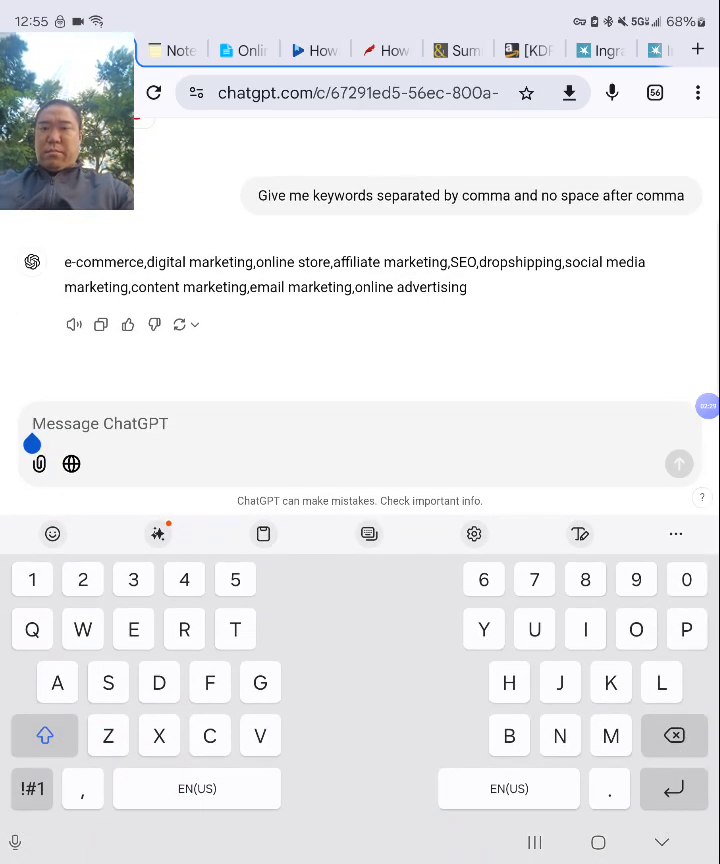
{"action": "type", "text": "Se"}
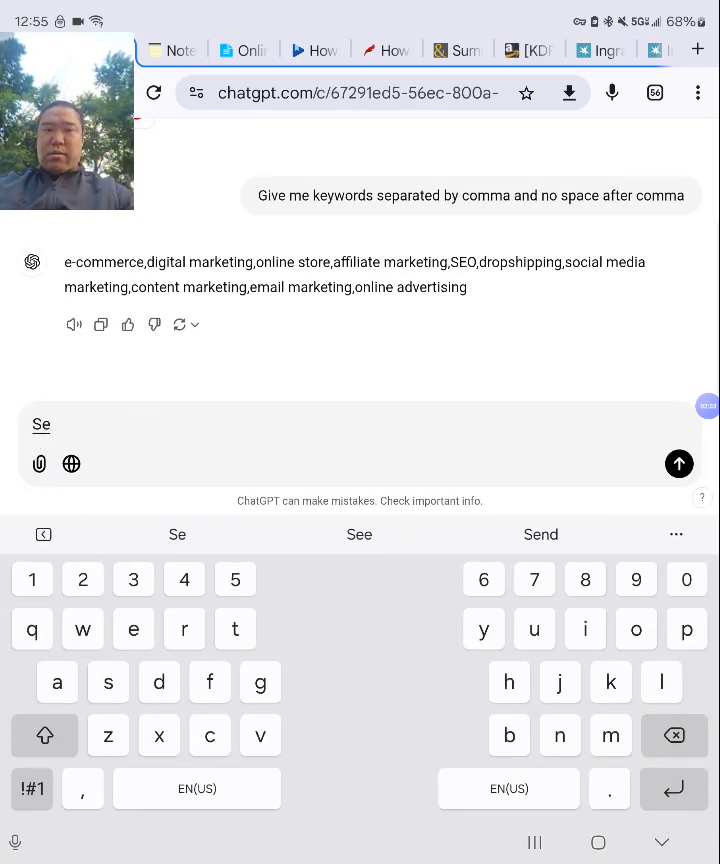
{"action": "type", "text": "parate "}
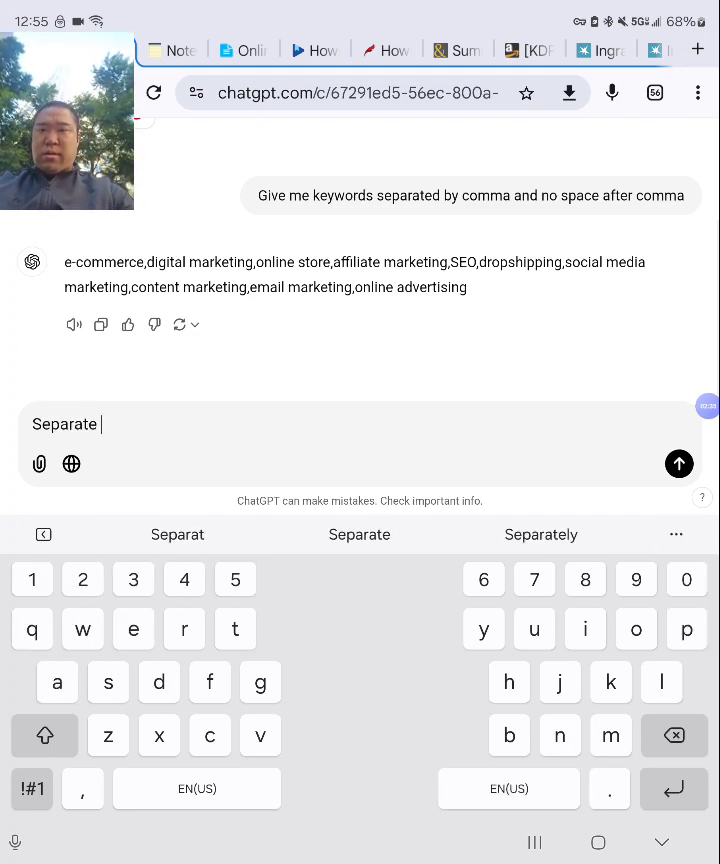
{"action": "type", "text": "by semicolo"}
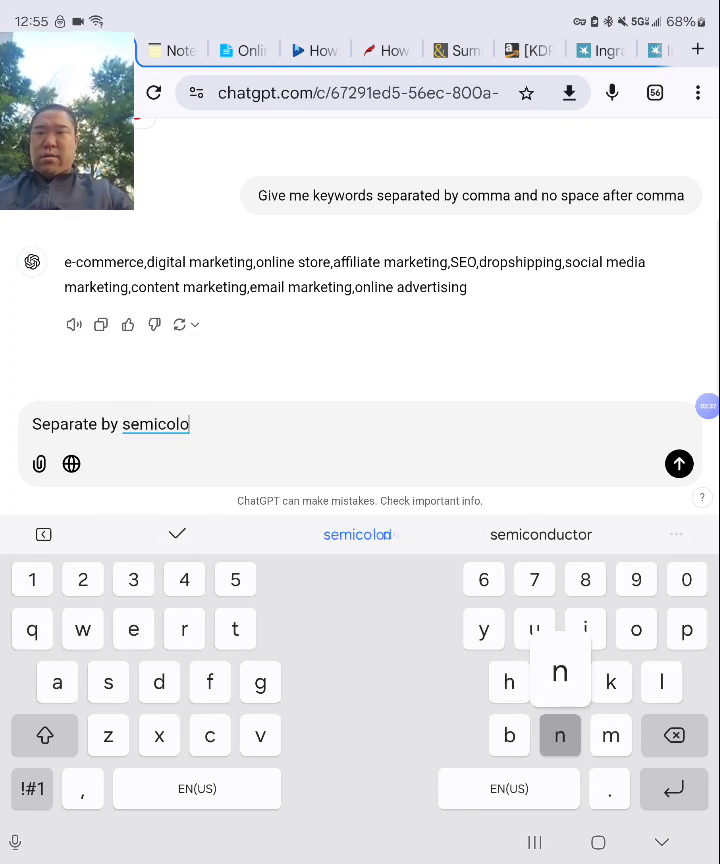
{"action": "type", "text": "n and n"}
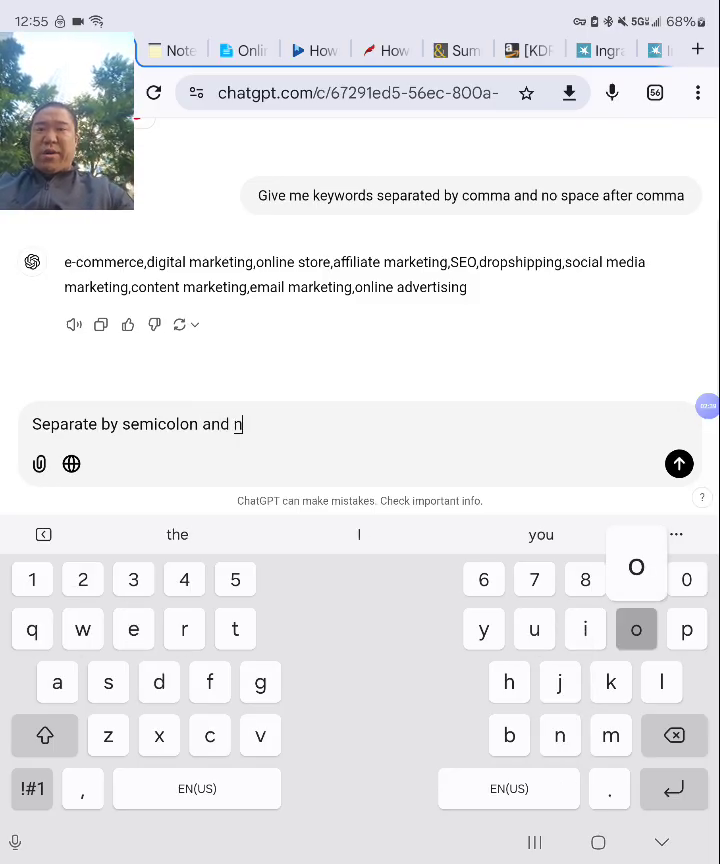
{"action": "type", "text": "o s0ace"}
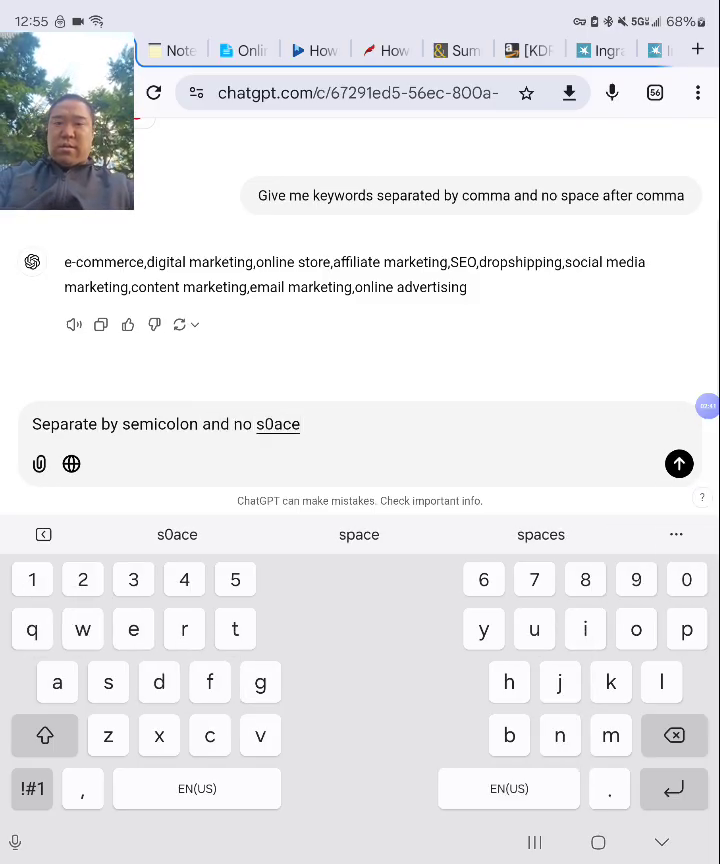
{"action": "key", "text": "BackSpace"}
{"action": "key", "text": "BackSpace"}
{"action": "key", "text": "BackSpace"}
{"action": "key", "text": "BackSpace"}
{"action": "type", "text": "pace after se"}
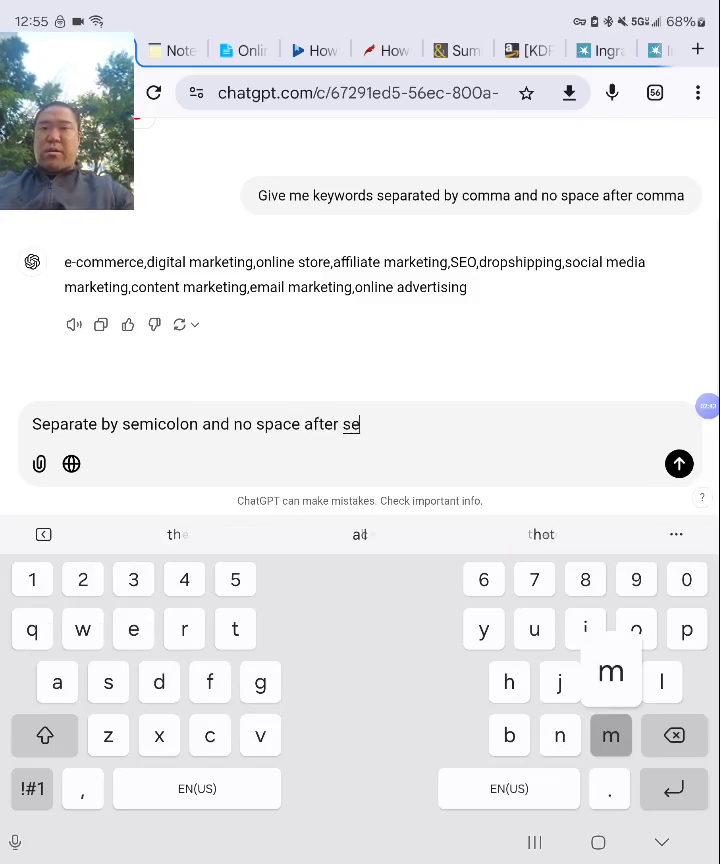
{"action": "type", "text": "micolon"}
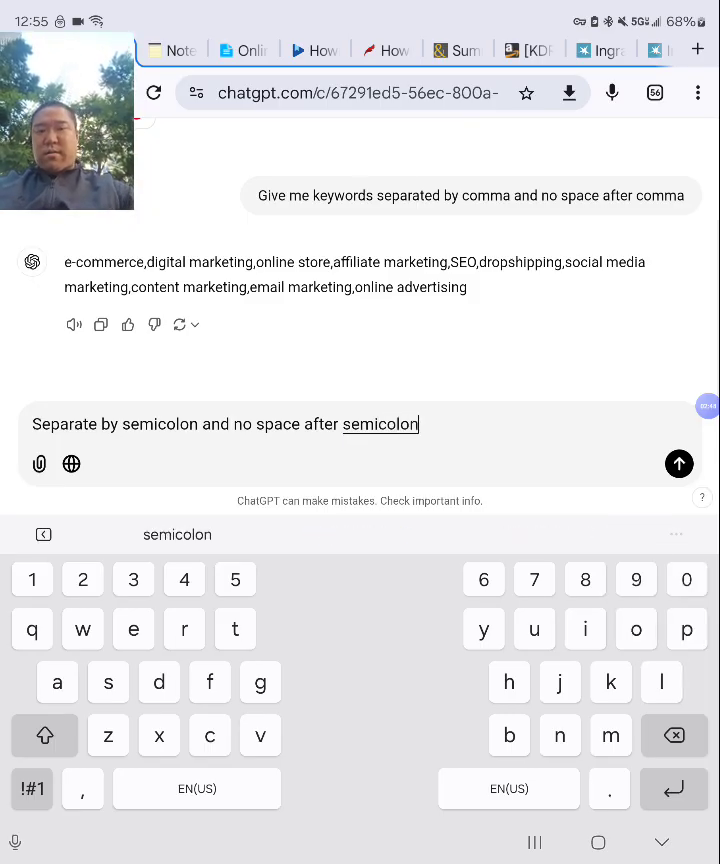
{"action": "left_click", "coordinate": [679, 463]}
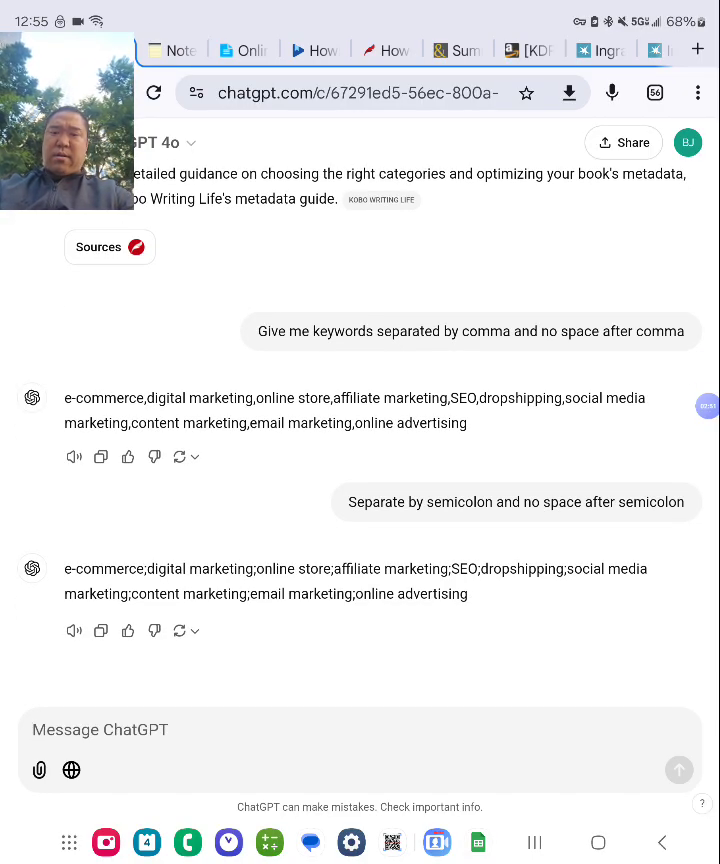
{"action": "left_click", "coordinate": [100, 630]}
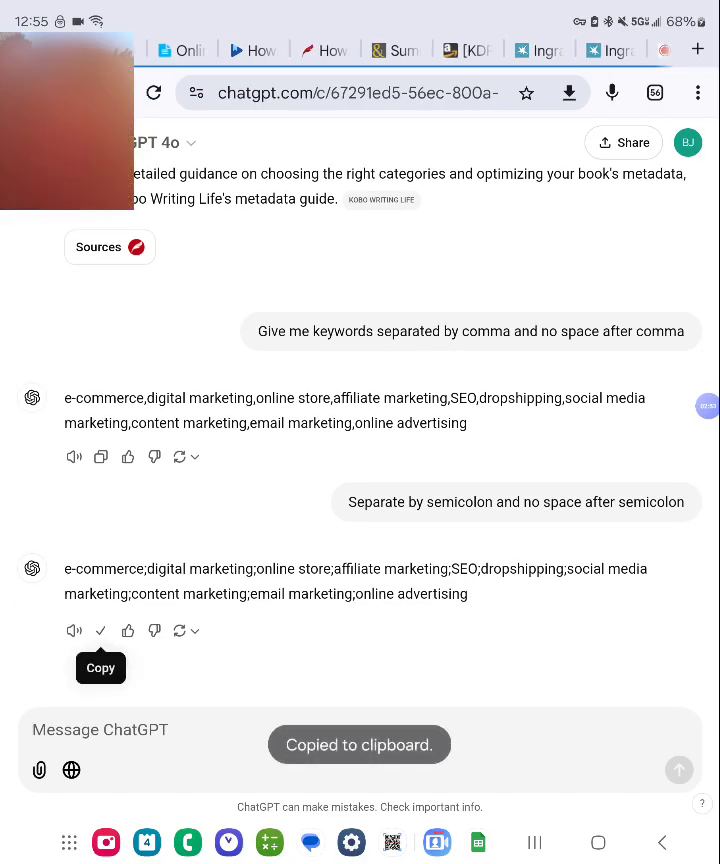
{"action": "left_click", "coordinate": [540, 50]}
Paste the keyword list into Keywords and append ';HowExpert' at the end.
{"action": "scroll", "coordinate": [388, 400], "scroll_direction": "down", "scroll_amount": 3}
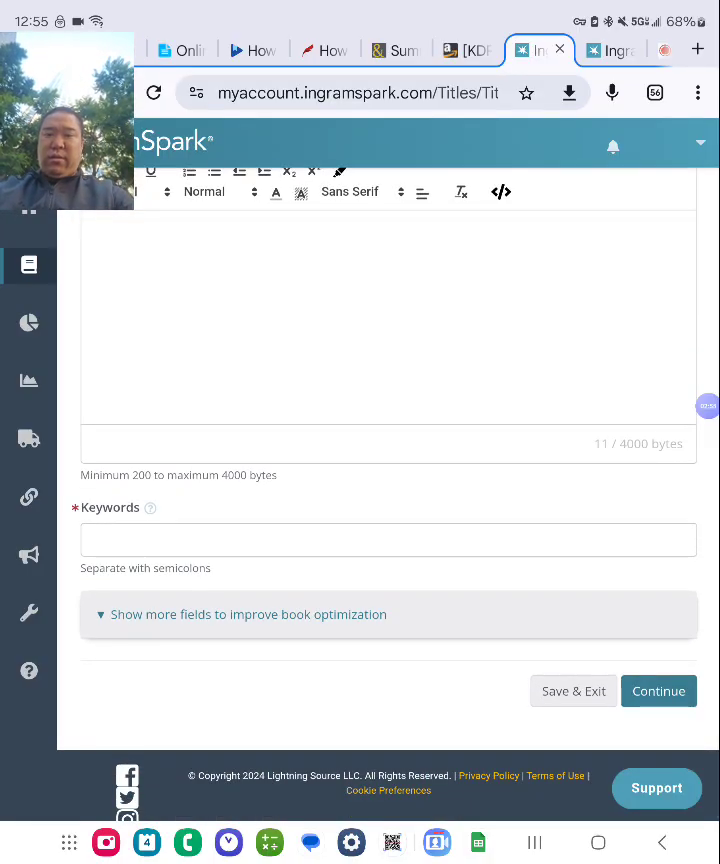
{"action": "left_click", "coordinate": [92, 540]}
{"action": "left_click", "coordinate": [47, 509]}
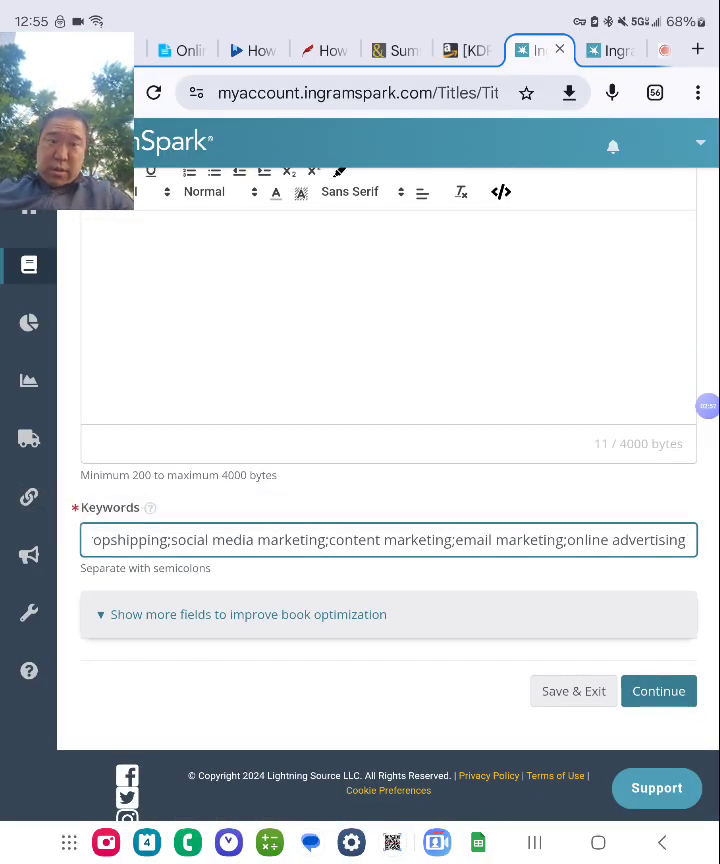
{"action": "left_click", "coordinate": [688, 540]}
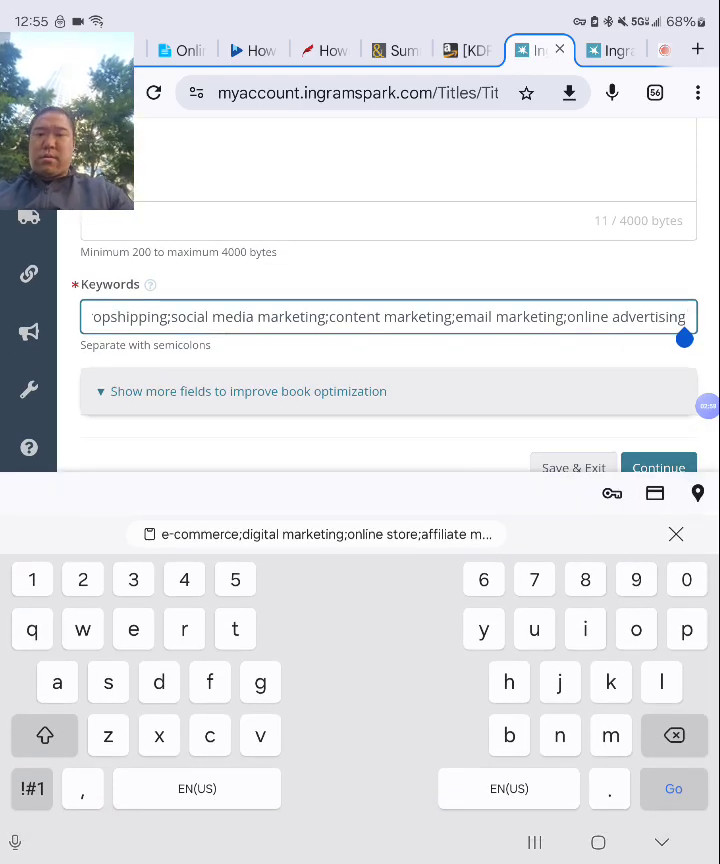
{"action": "left_click", "coordinate": [32, 789]}
{"action": "type", "text": ";"}
{"action": "left_click", "coordinate": [32, 789]}
{"action": "left_click", "coordinate": [45, 735]}
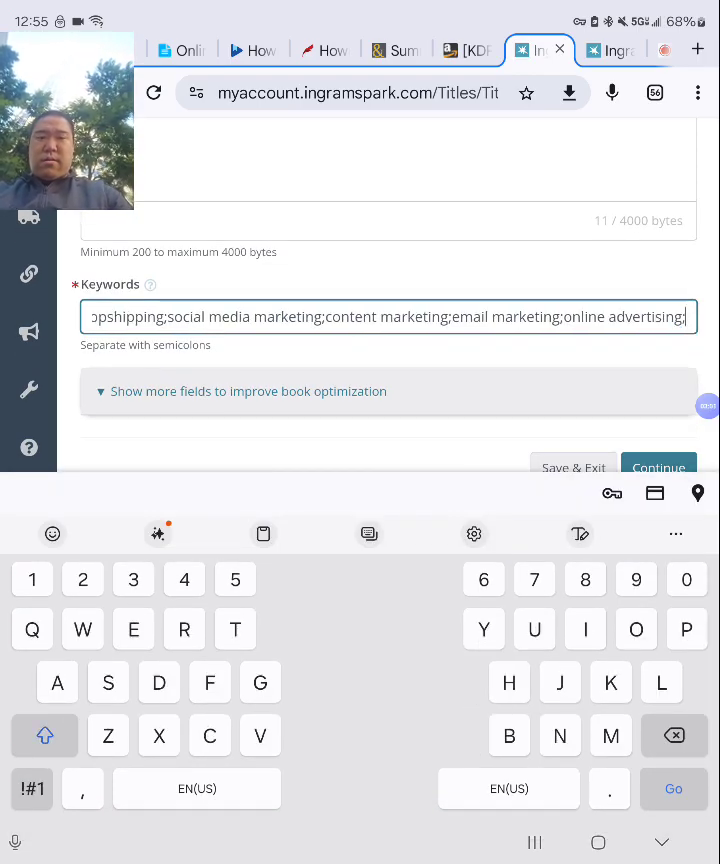
{"action": "type", "text": "H"}
{"action": "left_click", "coordinate": [359, 534]}
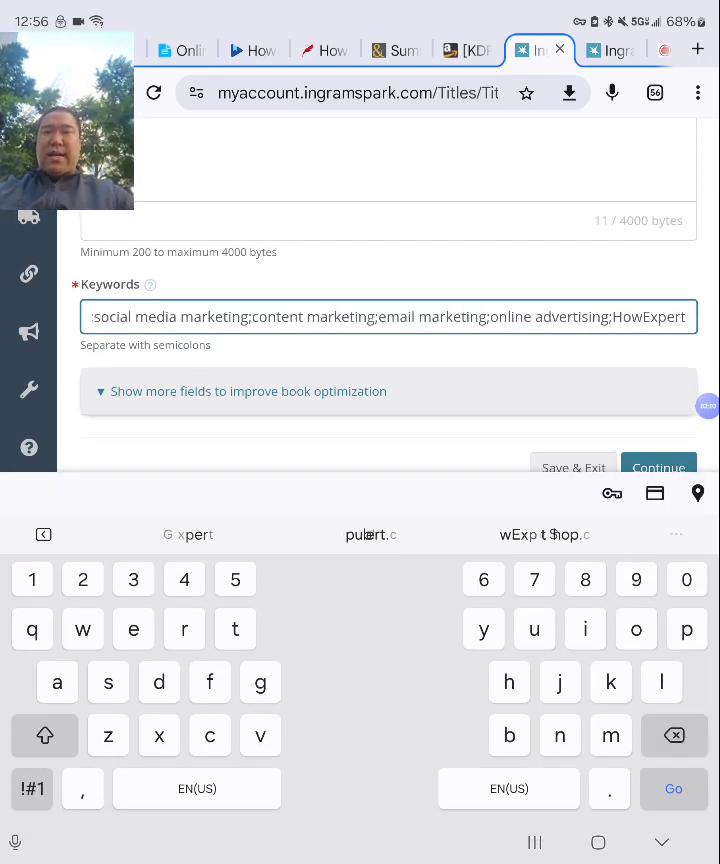
Copy the complete keyword list and paste it into the other title's Keywords field.
{"action": "double_click", "coordinate": [112, 317]}
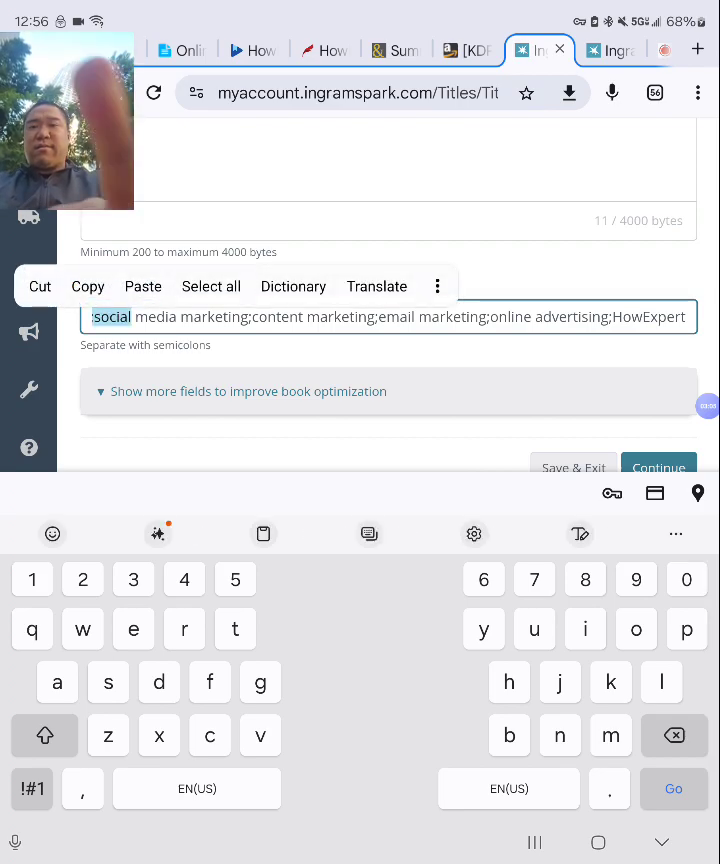
{"action": "left_click", "coordinate": [211, 286]}
{"action": "left_click", "coordinate": [201, 286]}
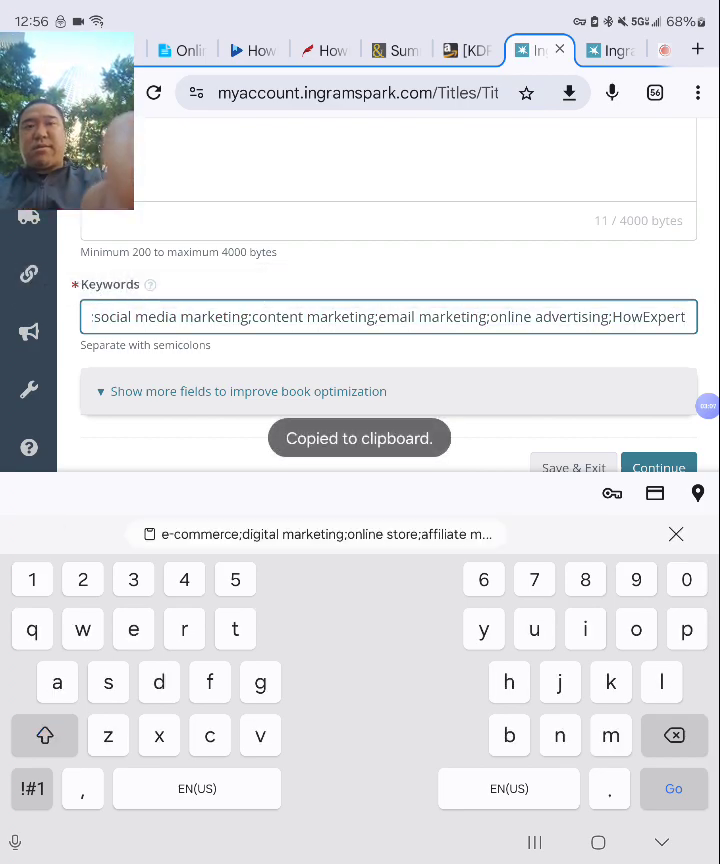
{"action": "scroll", "coordinate": [360, 400], "scroll_direction": "down", "scroll_amount": 10}
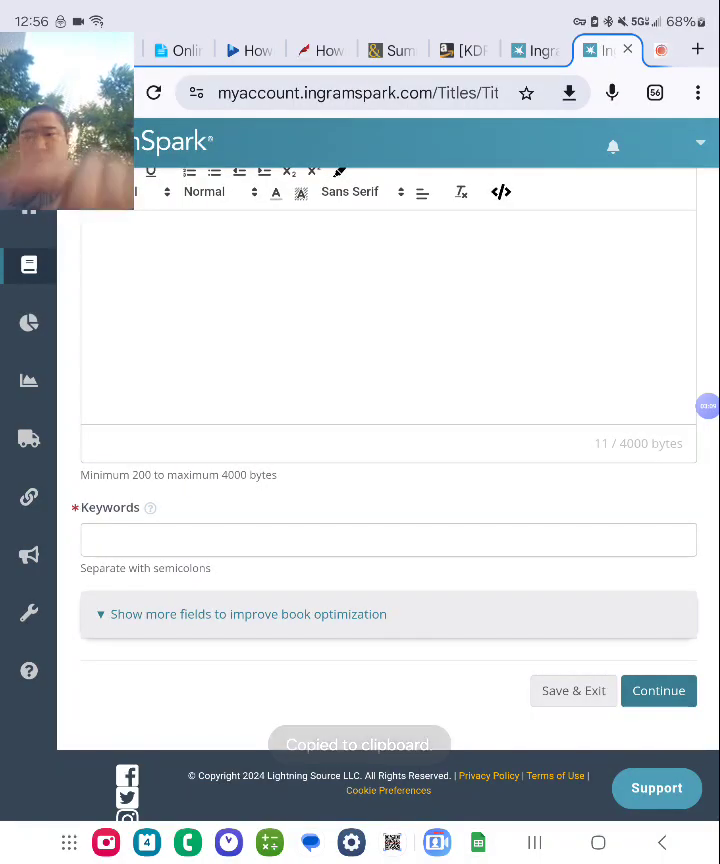
{"action": "left_click", "coordinate": [90, 540]}
{"action": "left_click", "coordinate": [46, 510]}
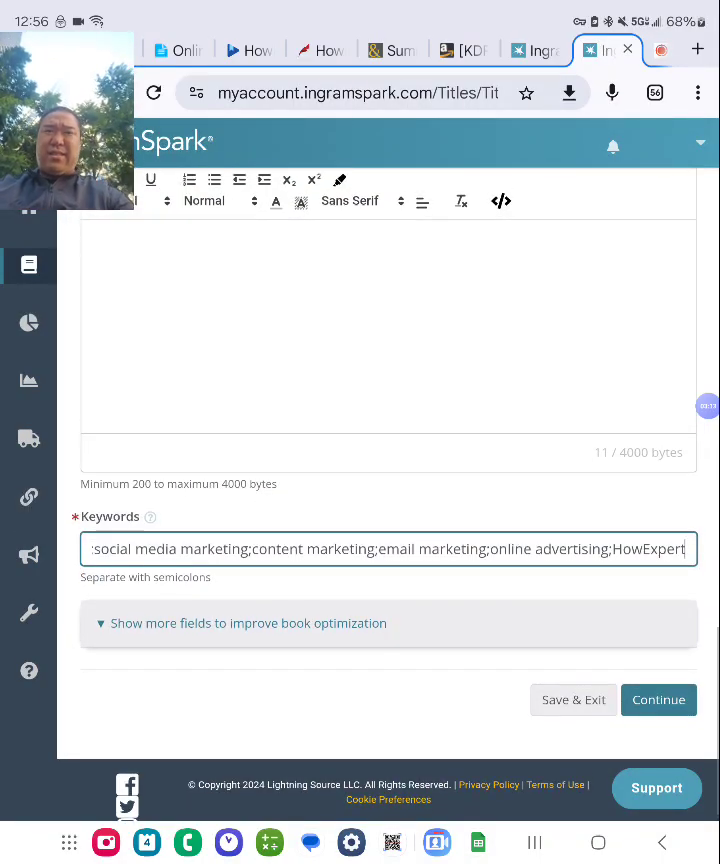
{"action": "scroll", "coordinate": [388, 450], "scroll_direction": "up", "scroll_amount": 2}
Copy the full book description from the Kindle eBook details in KDP.
{"action": "left_click", "coordinate": [465, 50]}
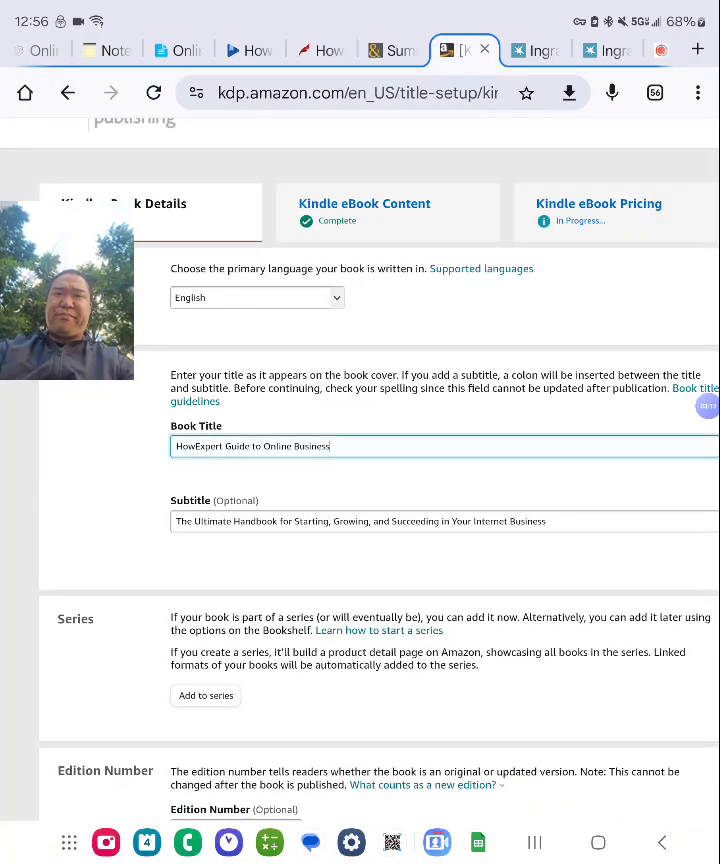
{"action": "scroll", "coordinate": [380, 500], "scroll_direction": "down", "scroll_amount": 10}
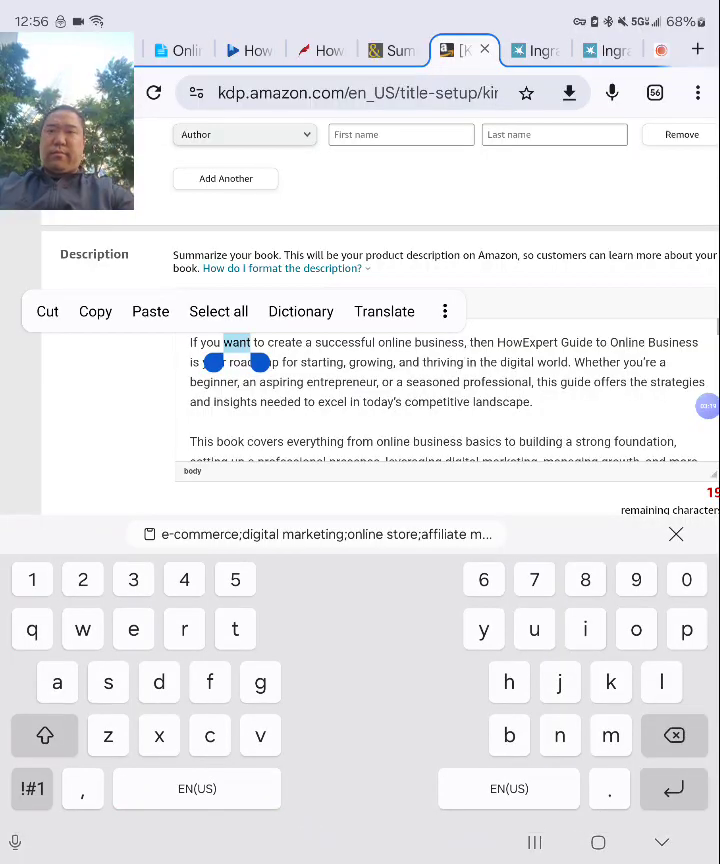
{"action": "left_click", "coordinate": [218, 311]}
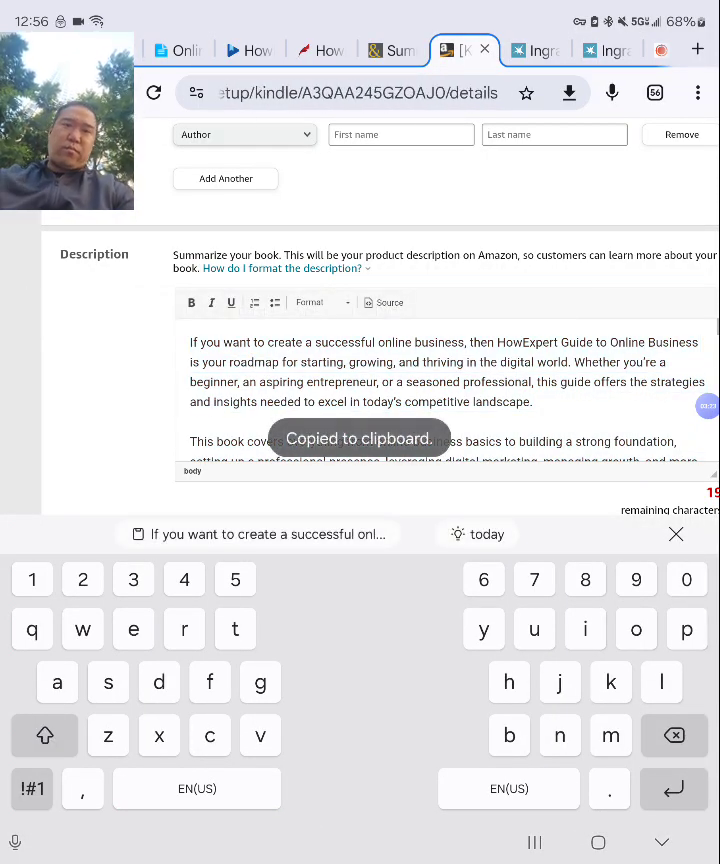
{"action": "left_click", "coordinate": [540, 50]}
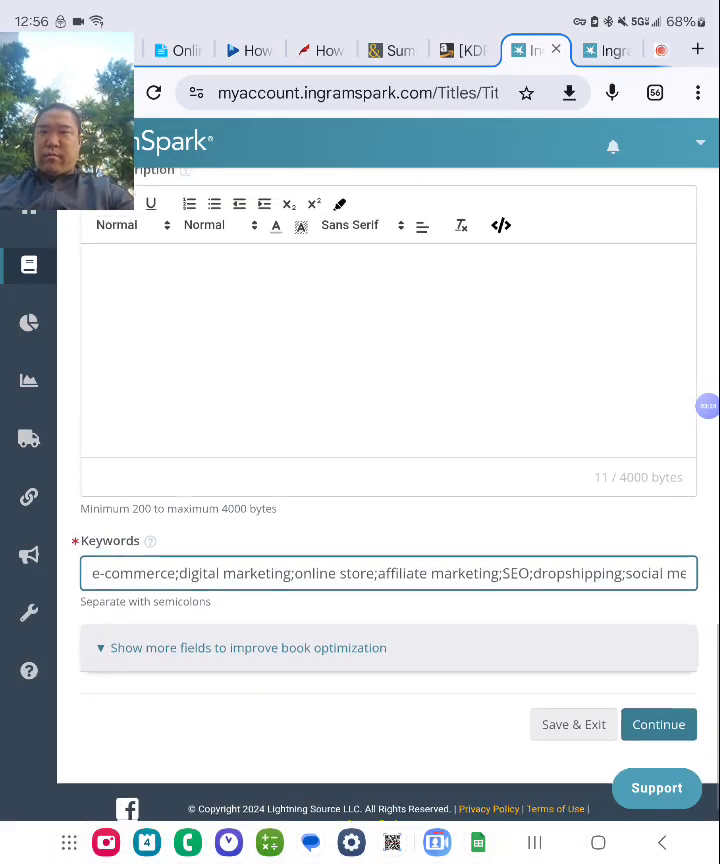
Paste the book description into Full Description and trim its closing HowExpert sentence.
{"action": "left_click", "coordinate": [93, 335]}
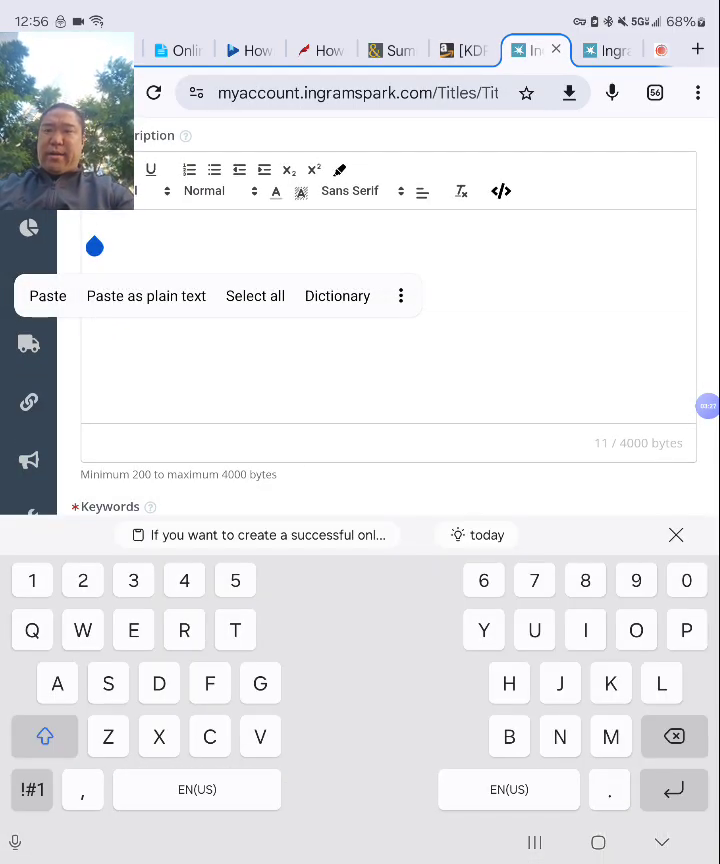
{"action": "left_click", "coordinate": [40, 200]}
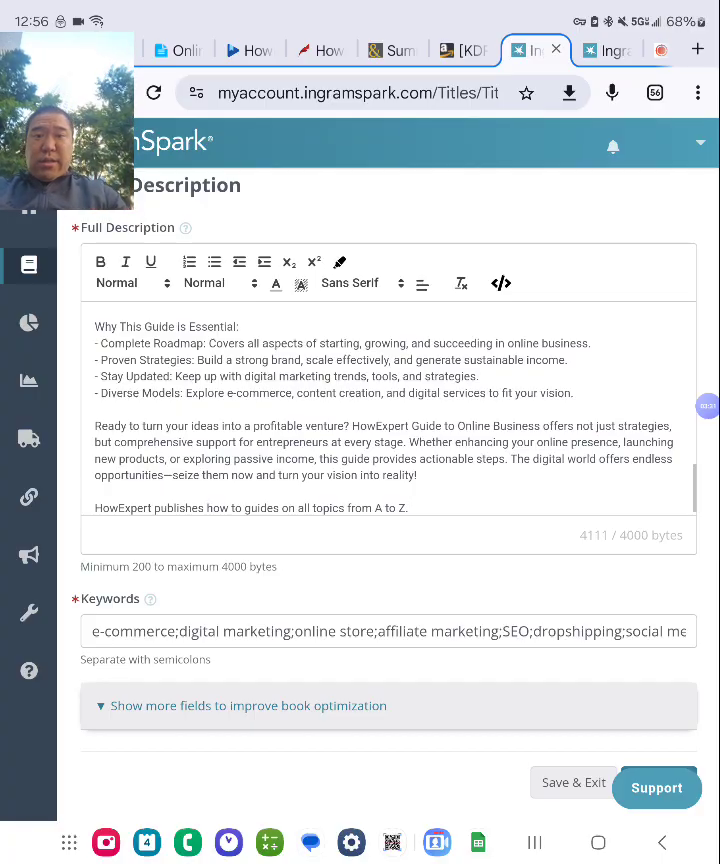
{"action": "left_click", "coordinate": [408, 508]}
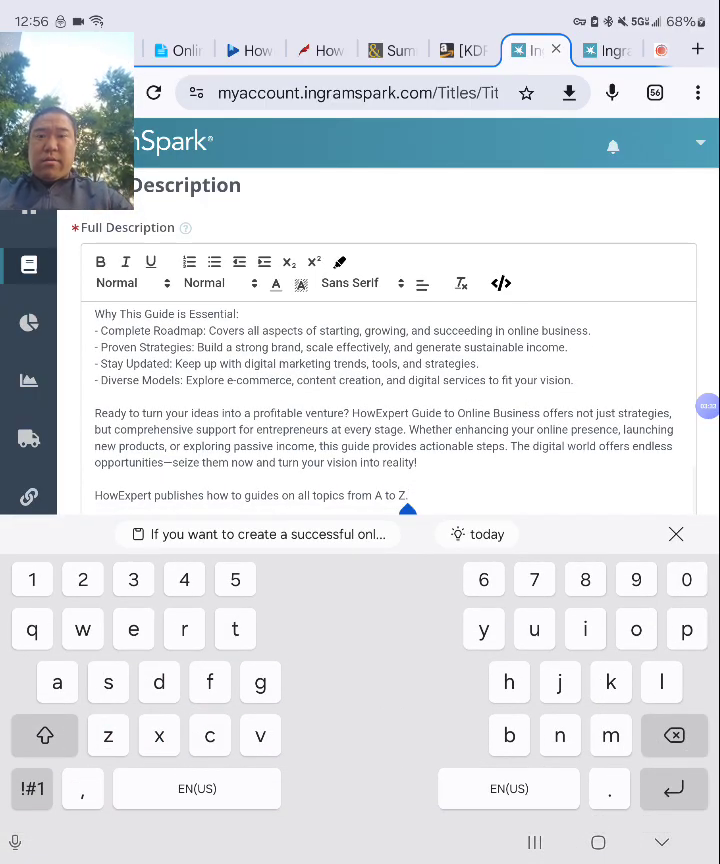
{"action": "key", "text": "BackSpace"}
{"action": "key", "text": "BackSpace"}
{"action": "key", "text": "BackSpace"}
{"action": "key", "text": "BackSpace"}
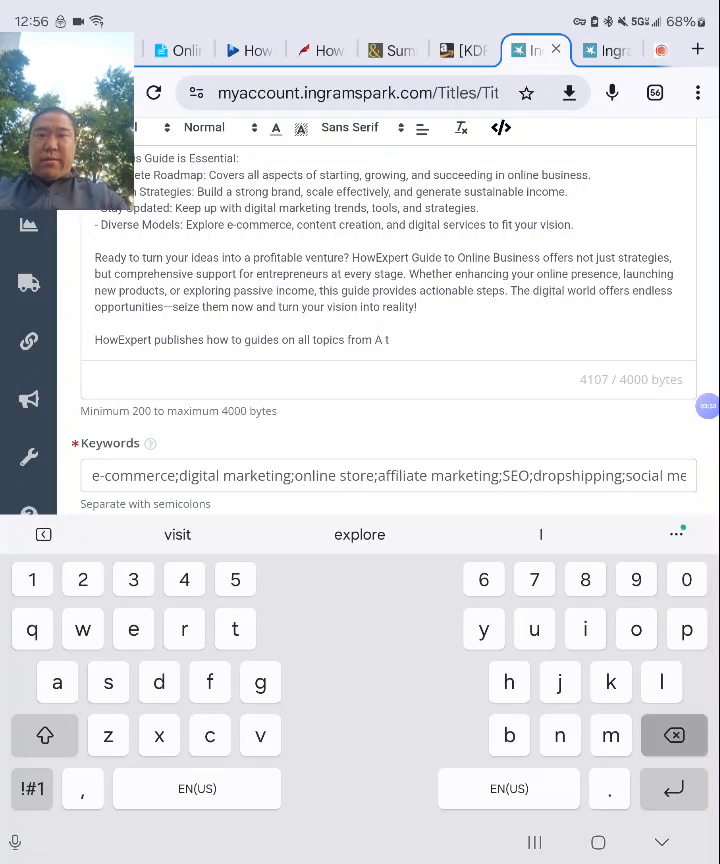
{"action": "key", "text": "BackSpace"}
{"action": "key", "text": "BackSpace"}
{"action": "key", "text": "BackSpace"}
{"action": "key", "text": "BackSpace"}
{"action": "key", "text": "BackSpace"}
{"action": "key", "text": "BackSpace"}
{"action": "key", "text": "BackSpace"}
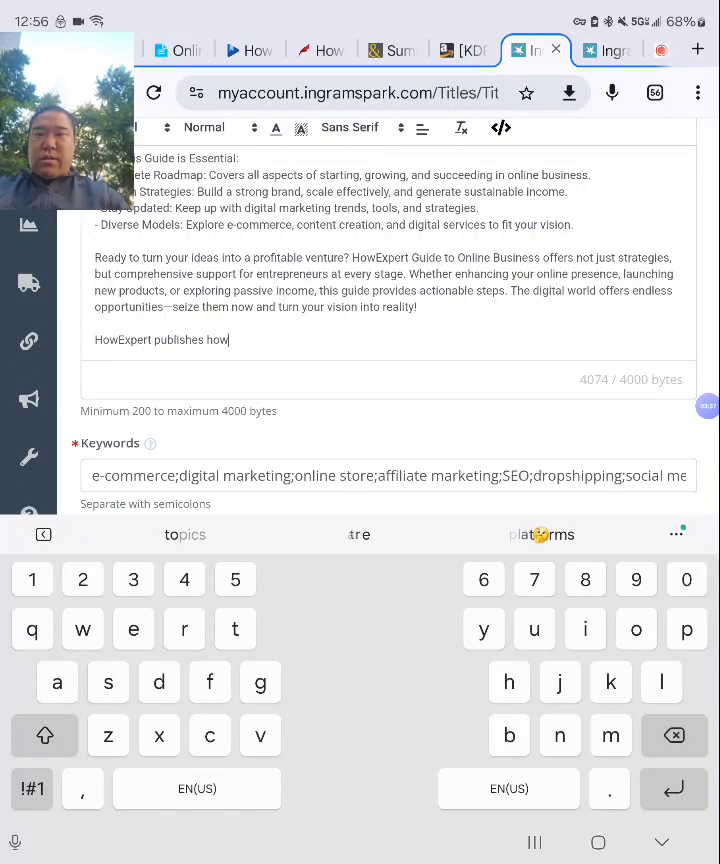
{"action": "key", "text": "BackSpace"}
{"action": "key", "text": "BackSpace"}
{"action": "key", "text": "BackSpace"}
{"action": "key", "text": "BackSpace"}
{"action": "key", "text": "BackSpace"}
{"action": "key", "text": "BackSpace"}
{"action": "key", "text": "BackSpace"}
{"action": "key", "text": "BackSpace"}
{"action": "key", "text": "BackSpace"}
{"action": "key", "text": "BackSpace"}
{"action": "key", "text": "BackSpace"}
{"action": "key", "text": "BackSpace"}
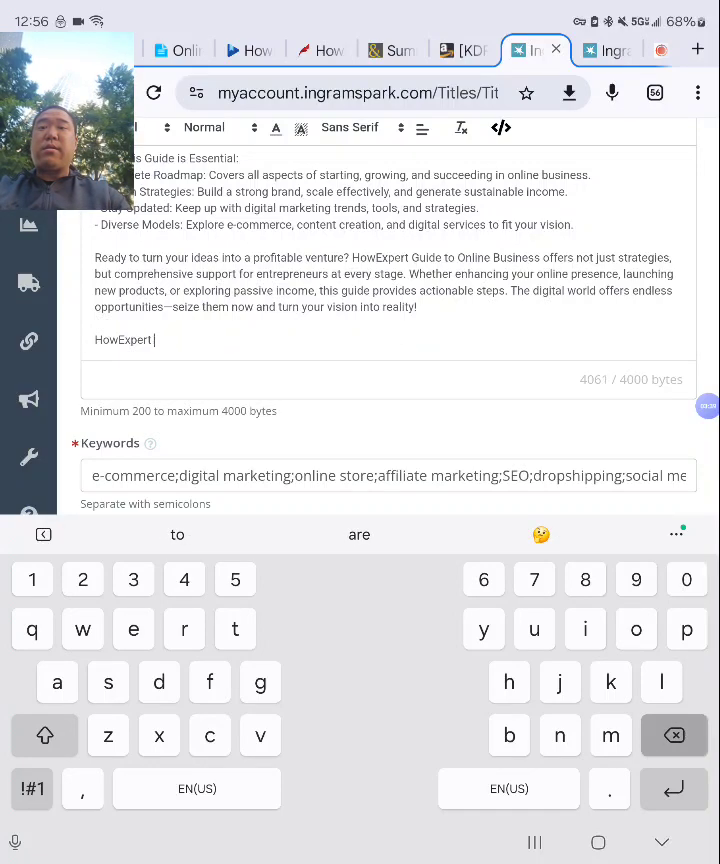
{"action": "key", "text": "BackSpace"}
{"action": "key", "text": "BackSpace"}
{"action": "key", "text": "BackSpace"}
{"action": "key", "text": "BackSpace"}
{"action": "key", "text": "BackSpace"}
{"action": "key", "text": "BackSpace"}
{"action": "key", "text": "BackSpace"}
{"action": "key", "text": "BackSpace"}
{"action": "key", "text": "BackSpace"}
{"action": "key", "text": "BackSpace"}
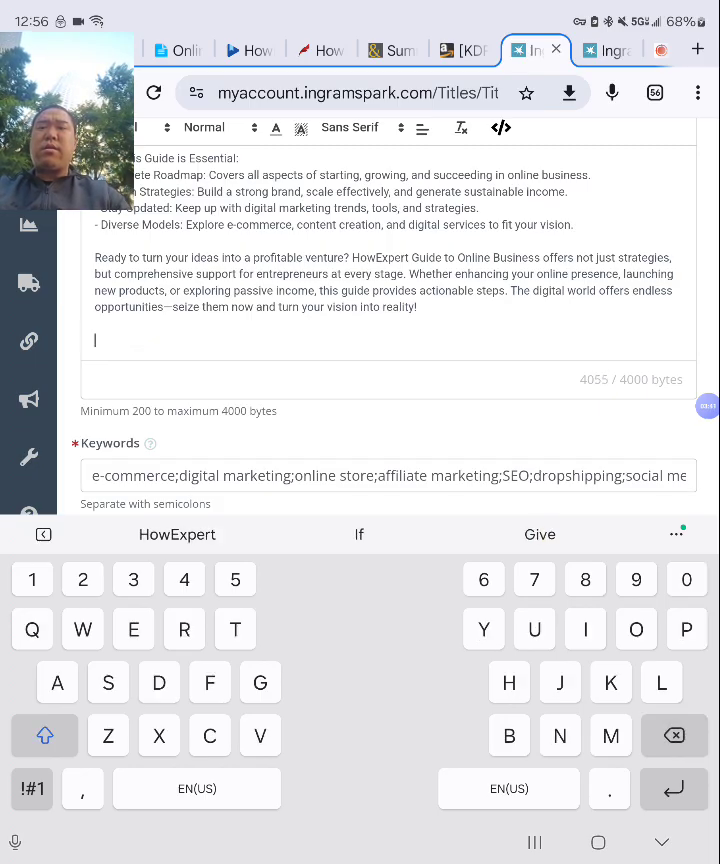
{"action": "key", "text": "BackSpace"}
{"action": "key", "text": "BackSpace"}
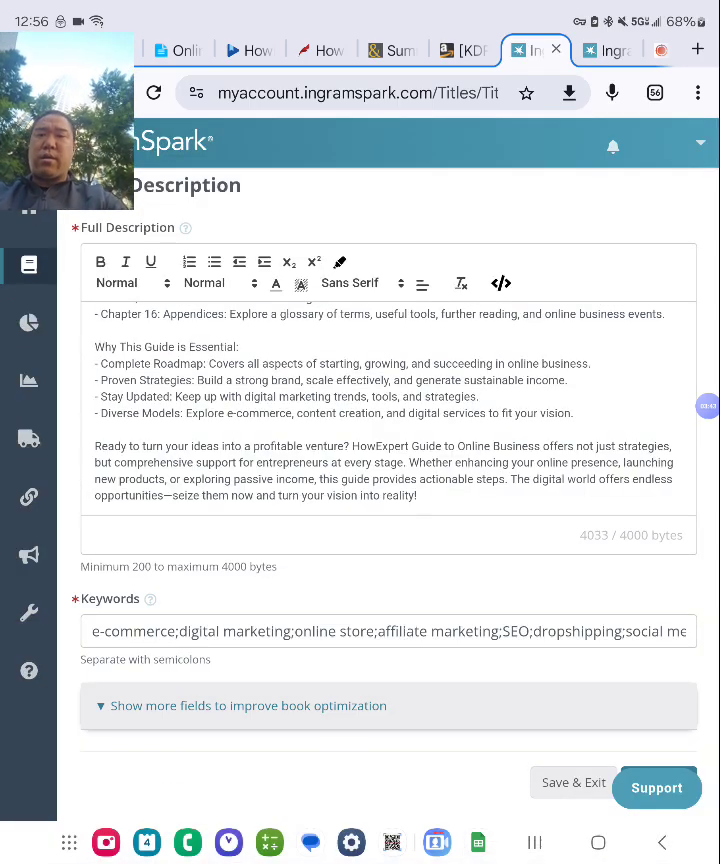
Shorten the chapter overview heading near the top of the description.
{"action": "scroll", "coordinate": [388, 408], "scroll_direction": "up", "scroll_amount": 3}
{"action": "scroll", "coordinate": [388, 408], "scroll_direction": "up", "scroll_amount": 2}
{"action": "scroll", "coordinate": [388, 408], "scroll_direction": "up", "scroll_amount": 3}
{"action": "scroll", "coordinate": [388, 408], "scroll_direction": "up", "scroll_amount": 3}
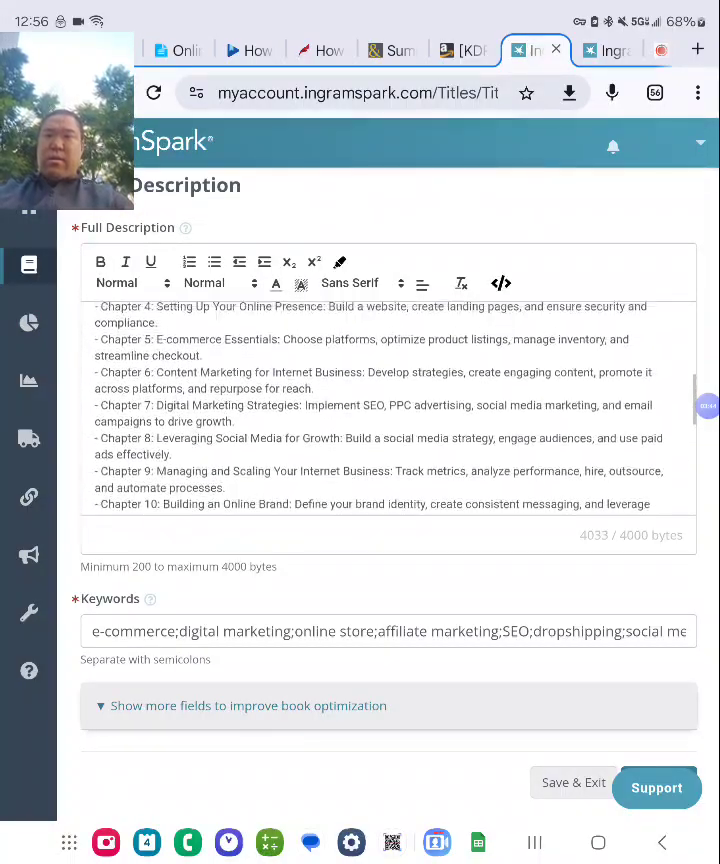
{"action": "scroll", "coordinate": [388, 408], "scroll_direction": "up", "scroll_amount": 2}
{"action": "scroll", "coordinate": [388, 408], "scroll_direction": "up", "scroll_amount": 4}
{"action": "scroll", "coordinate": [388, 408], "scroll_direction": "down", "scroll_amount": 1}
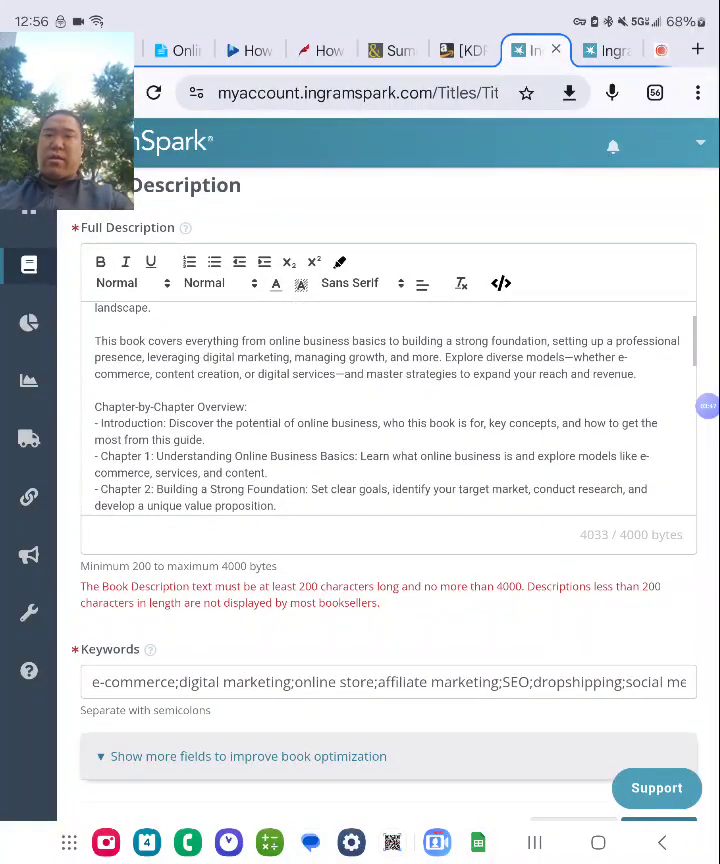
{"action": "left_click", "coordinate": [195, 407]}
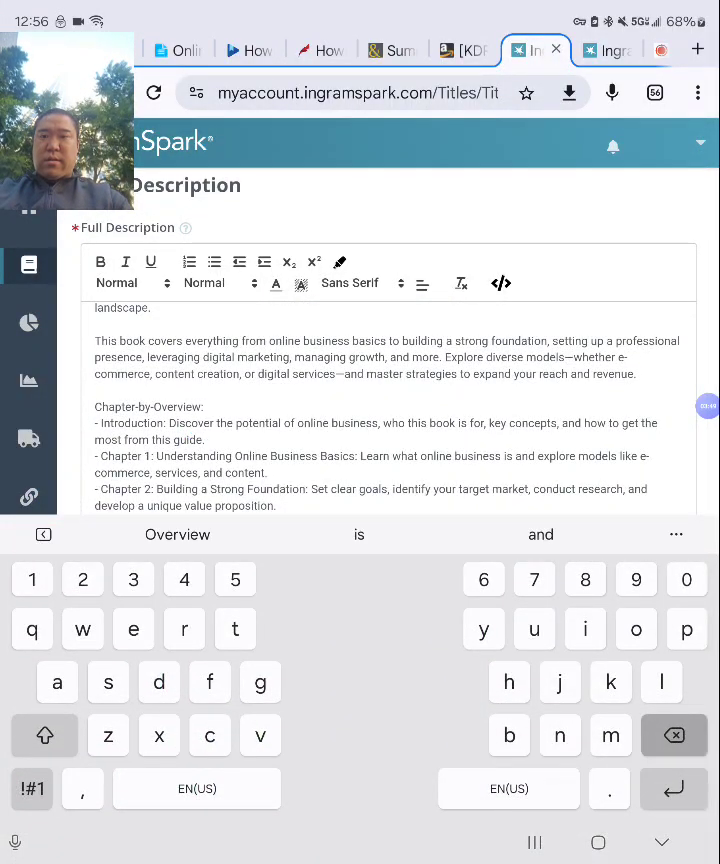
{"action": "key", "text": "BackSpace"}
{"action": "key", "text": "BackSpace"}
{"action": "key", "text": "BackSpace"}
{"action": "key", "text": "BackSpace"}
{"action": "key", "text": "BackSpace"}
{"action": "key", "text": "BackSpace"}
{"action": "key", "text": "BackSpace"}
{"action": "key", "text": "BackSpace"}
{"action": "key", "text": "BackSpace"}
{"action": "key", "text": "BackSpace"}
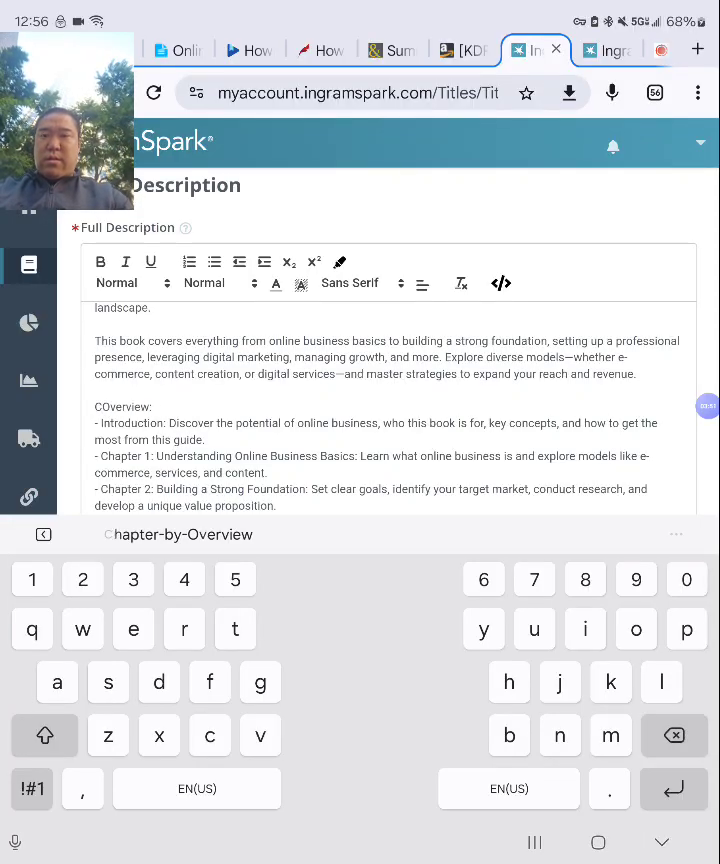
{"action": "key", "text": "BackSpace"}
{"action": "key", "text": "Escape"}
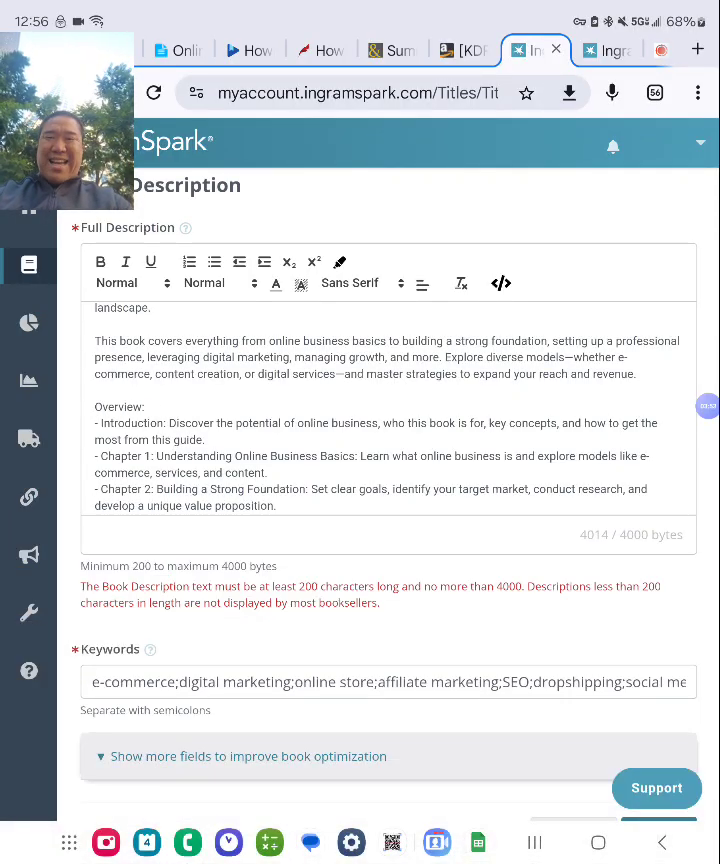
Delete 'Guide' from the Why This heading and recheck the byte count.
{"action": "scroll", "coordinate": [388, 408], "scroll_direction": "up", "scroll_amount": 2}
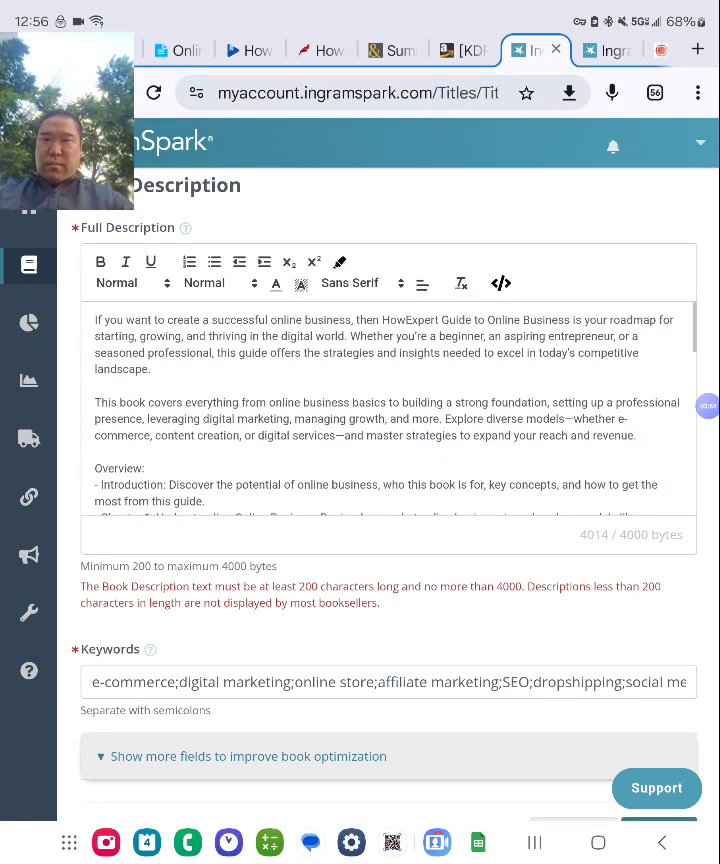
{"action": "scroll", "coordinate": [388, 408], "scroll_direction": "down", "scroll_amount": 2}
{"action": "scroll", "coordinate": [388, 408], "scroll_direction": "down", "scroll_amount": 5}
{"action": "scroll", "coordinate": [388, 408], "scroll_direction": "down", "scroll_amount": 4}
{"action": "scroll", "coordinate": [388, 408], "scroll_direction": "down", "scroll_amount": 2}
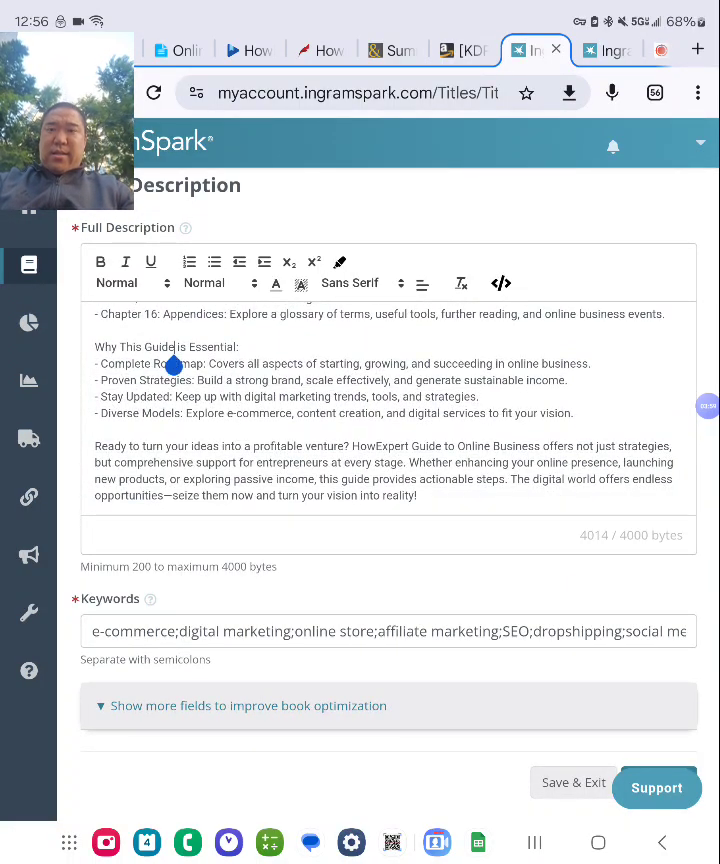
{"action": "key", "text": "BackSpace"}
{"action": "key", "text": "BackSpace"}
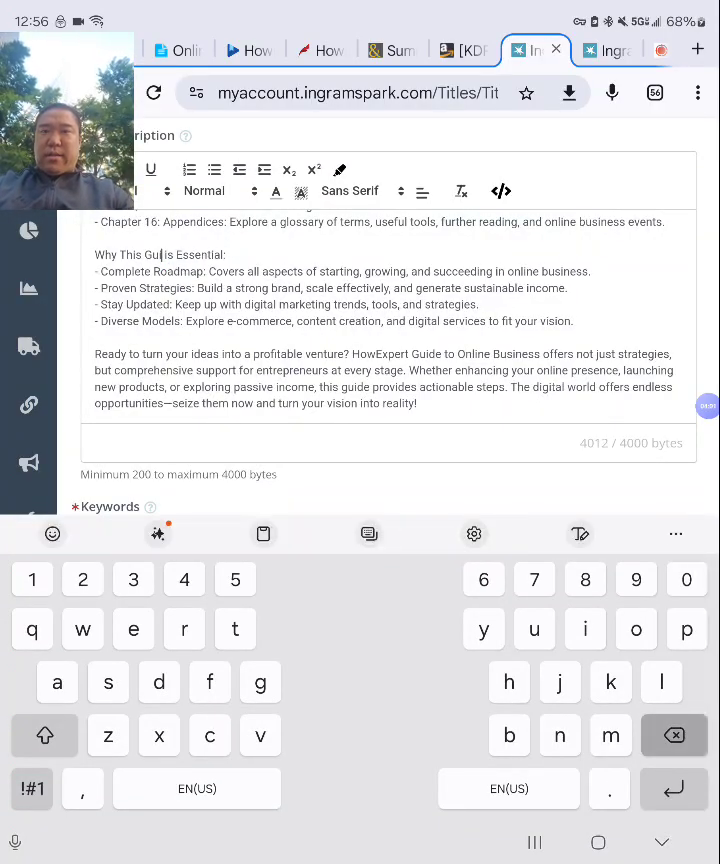
{"action": "key", "text": "BackSpace"}
{"action": "key", "text": "BackSpace"}
{"action": "key", "text": "BackSpace"}
{"action": "key", "text": "BackSpace"}
{"action": "key", "text": "Escape"}
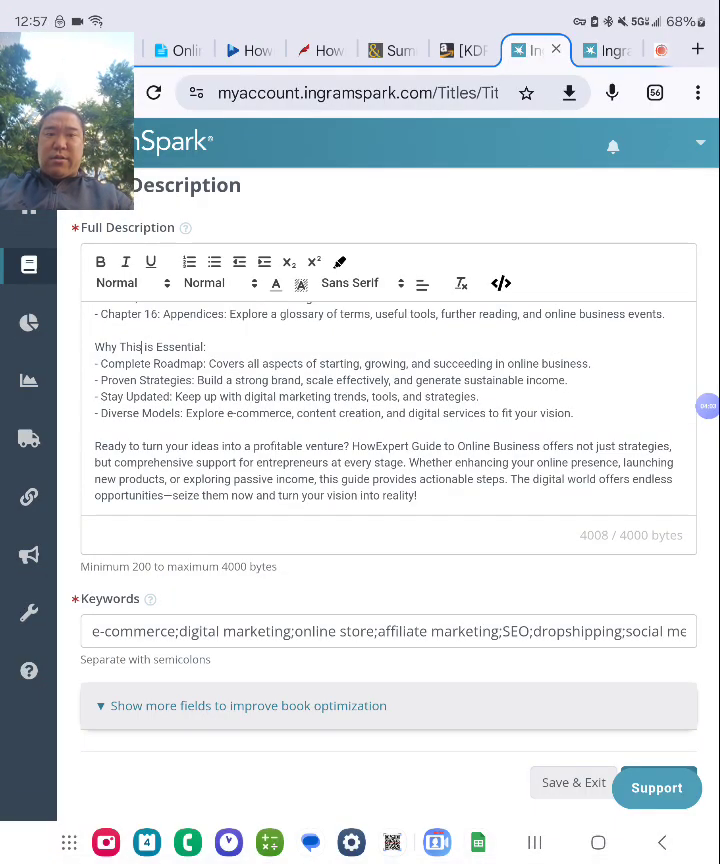
{"action": "scroll", "coordinate": [390, 450], "scroll_direction": "down", "scroll_amount": 2}
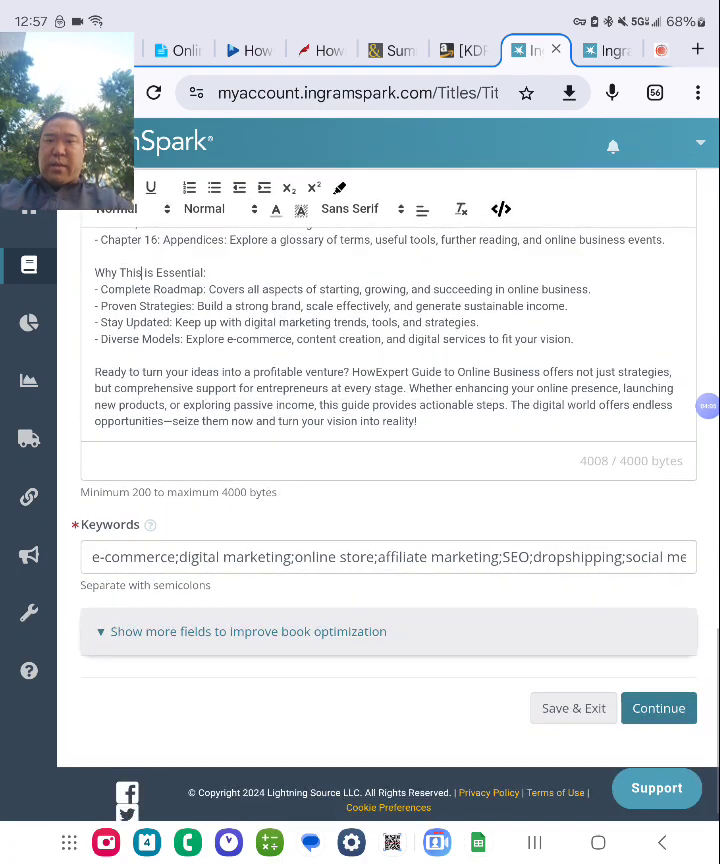
{"action": "left_click", "coordinate": [668, 708]}
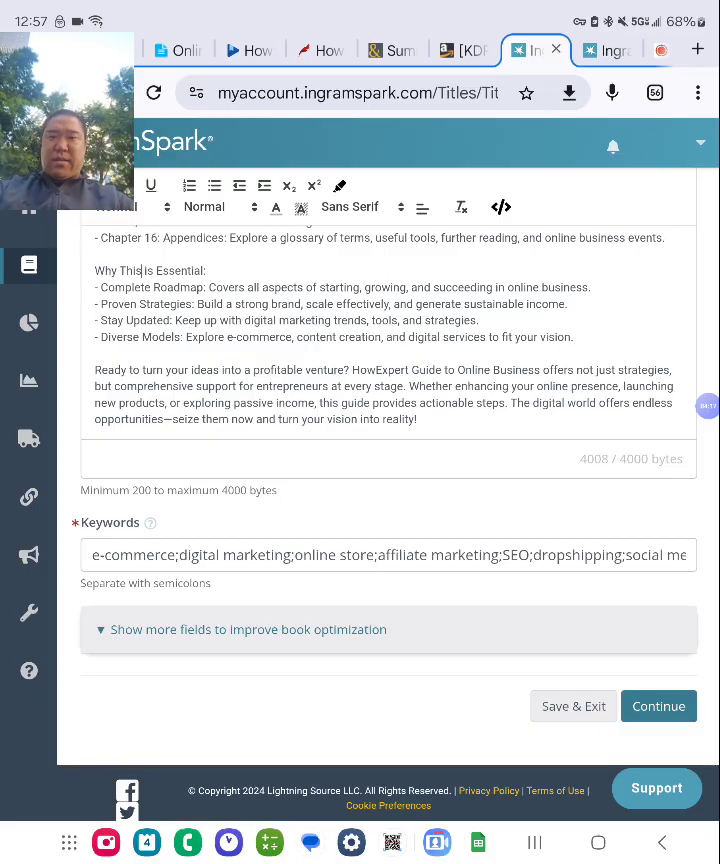
Cut 'them', 'now', the exclamation mark and the digital-world clause from the final sentence.
{"action": "left_click", "coordinate": [231, 419]}
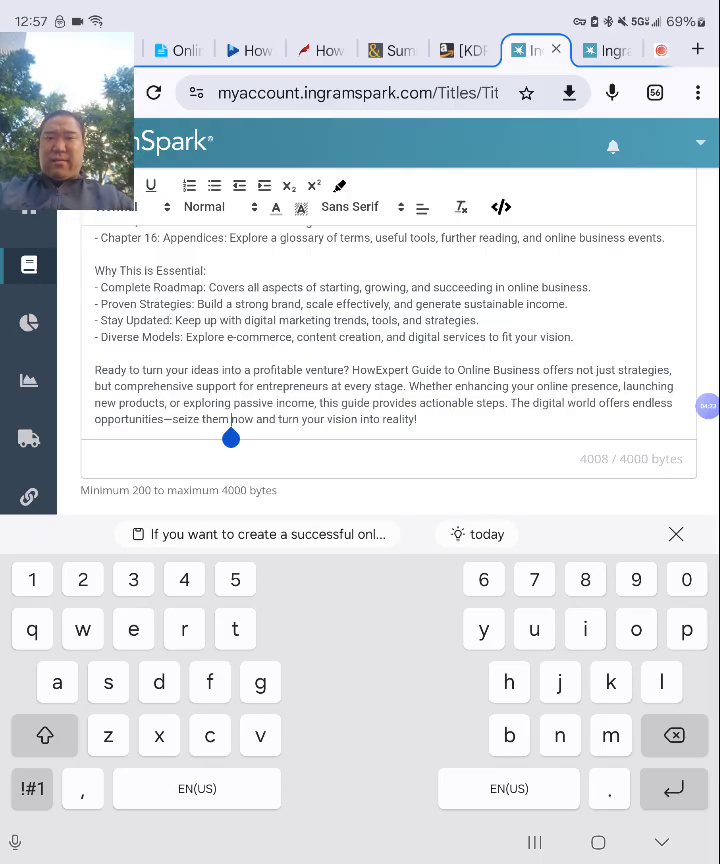
{"action": "key", "text": "BackSpace"}
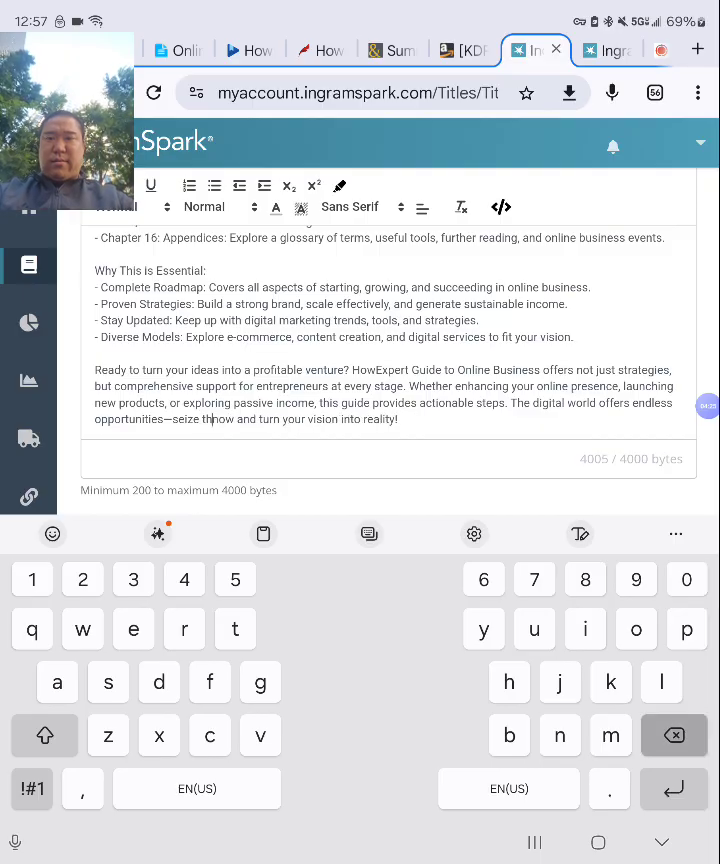
{"action": "key", "text": "BackSpace"}
{"action": "key", "text": "BackSpace"}
{"action": "left_click", "coordinate": [661, 842]}
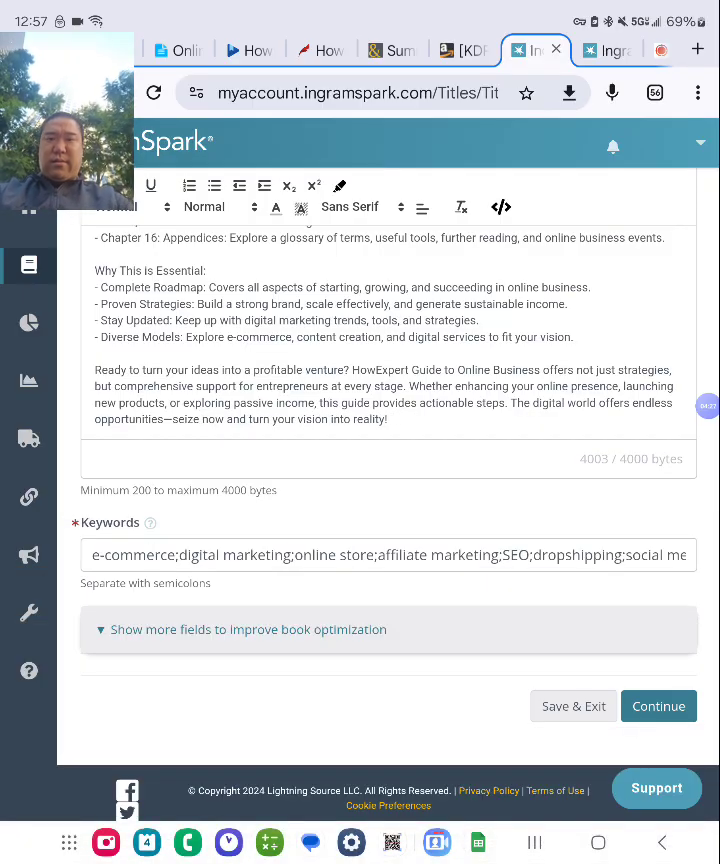
{"action": "left_click", "coordinate": [387, 419]}
{"action": "key", "text": "BackSpace"}
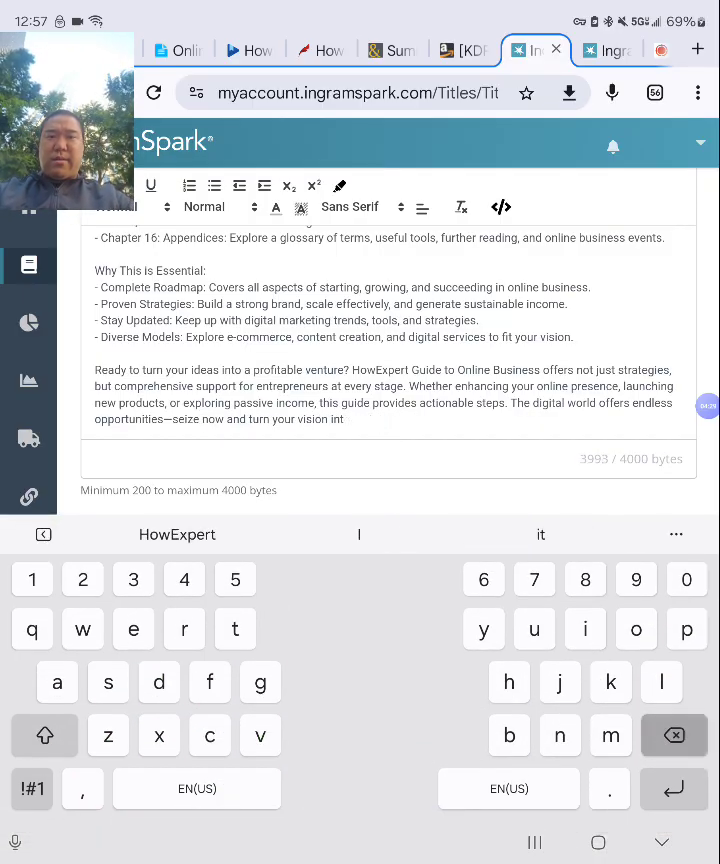
{"action": "key", "text": "BackSpace"}
{"action": "key", "text": "BackSpace"}
{"action": "key", "text": "BackSpace"}
{"action": "key", "text": "BackSpace"}
{"action": "key", "text": "BackSpace"}
{"action": "key", "text": "BackSpace"}
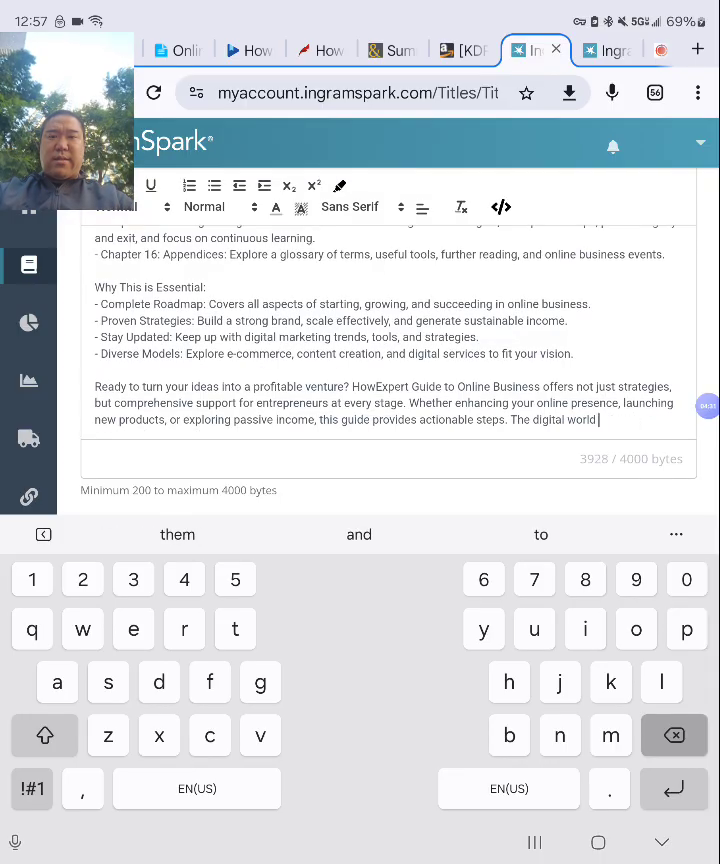
{"action": "key", "text": "BackSpace"}
{"action": "key", "text": "BackSpace"}
{"action": "key", "text": "BackSpace"}
{"action": "key", "text": "BackSpace"}
{"action": "key", "text": "BackSpace"}
{"action": "key", "text": "BackSpace"}
{"action": "key", "text": "BackSpace"}
Drop the leftover opportunities and digital-world fragments and 'from A to Z', ending 'on all topics.'.
{"action": "left_click", "coordinate": [707, 405]}
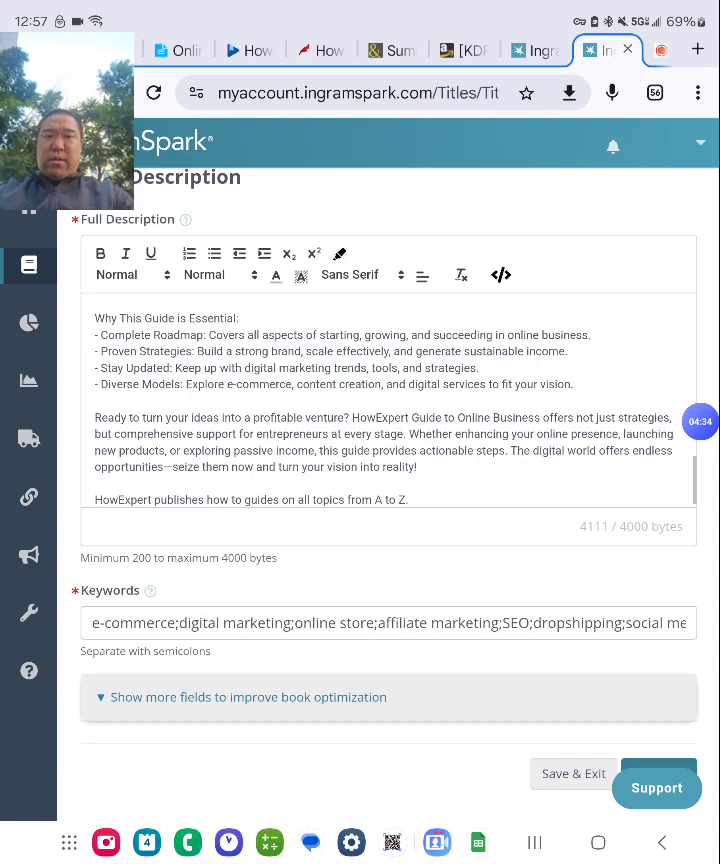
{"action": "left_click", "coordinate": [415, 470]}
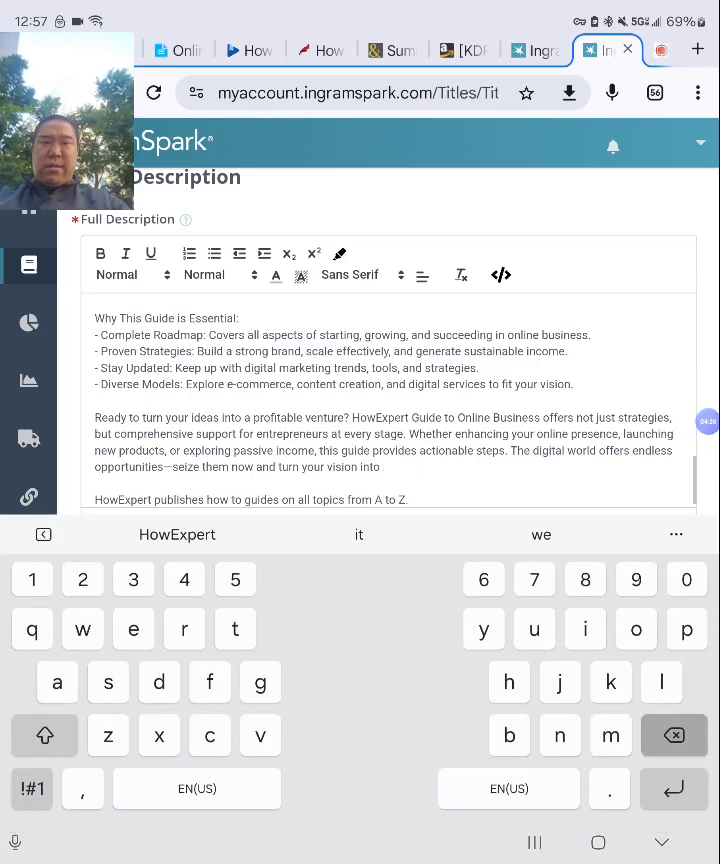
{"action": "key", "text": "BackSpace"}
{"action": "key", "text": "BackSpace"}
{"action": "key", "text": "BackSpace"}
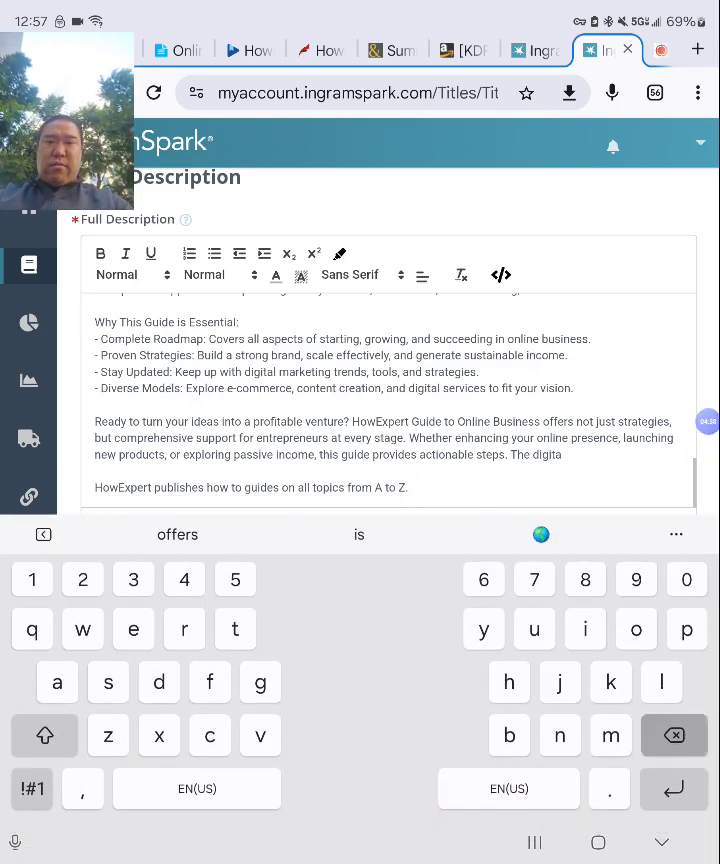
{"action": "key", "text": "BackSpace"}
{"action": "key", "text": "BackSpace"}
{"action": "key", "text": "BackSpace"}
{"action": "key", "text": "BackSpace"}
{"action": "key", "text": "BackSpace"}
{"action": "key", "text": "BackSpace"}
{"action": "key", "text": "BackSpace"}
{"action": "key", "text": "BackSpace"}
{"action": "key", "text": "BackSpace"}
{"action": "key", "text": "BackSpace"}
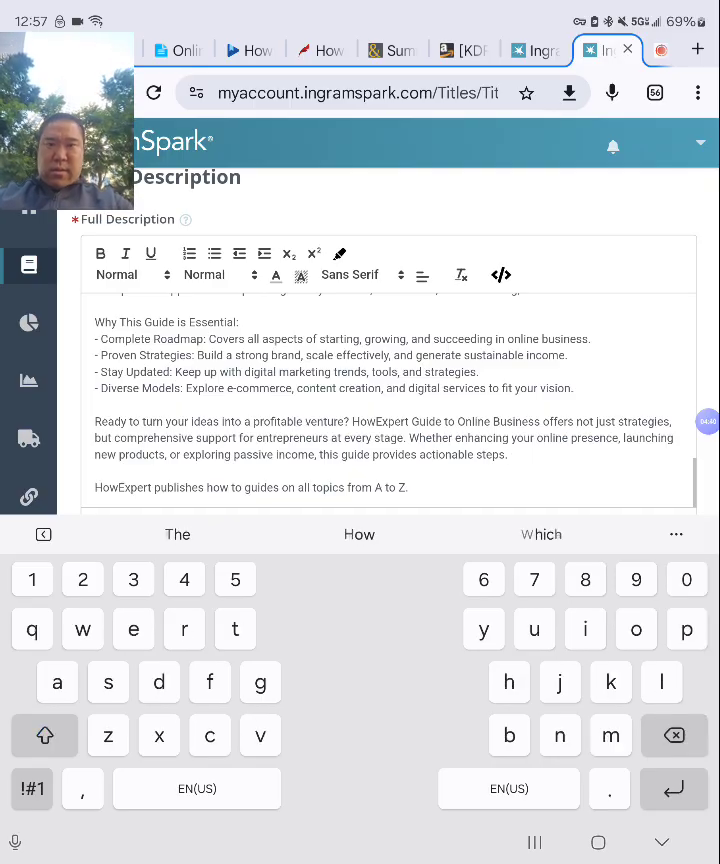
{"action": "left_click", "coordinate": [661, 842]}
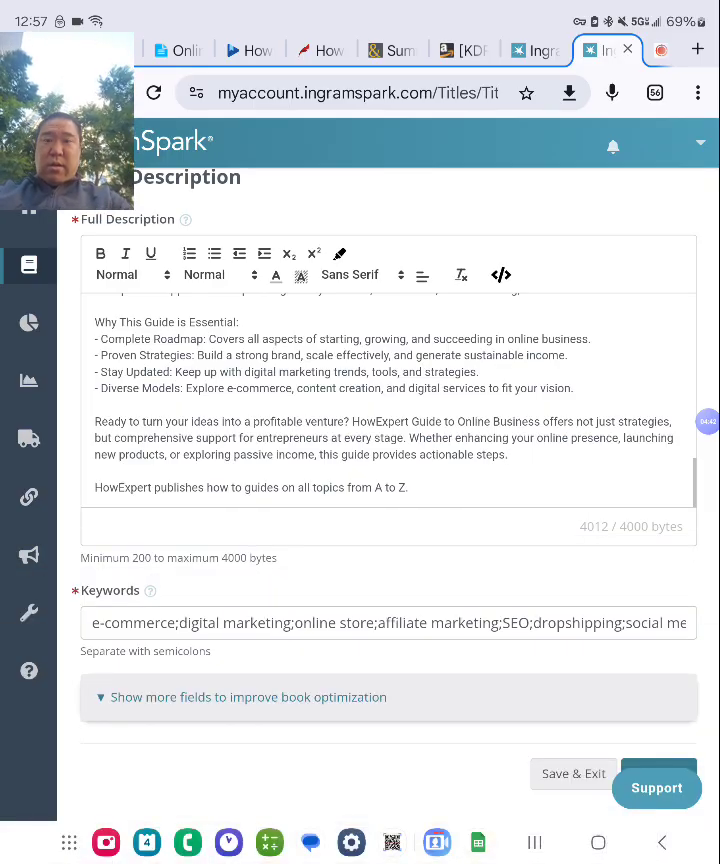
{"action": "left_click", "coordinate": [408, 487]}
{"action": "key", "text": "BackSpace"}
{"action": "key", "text": "BackSpace"}
{"action": "key", "text": "BackSpace"}
{"action": "key", "text": "BackSpace"}
{"action": "key", "text": "BackSpace"}
{"action": "key", "text": "BackSpace"}
{"action": "key", "text": "BackSpace"}
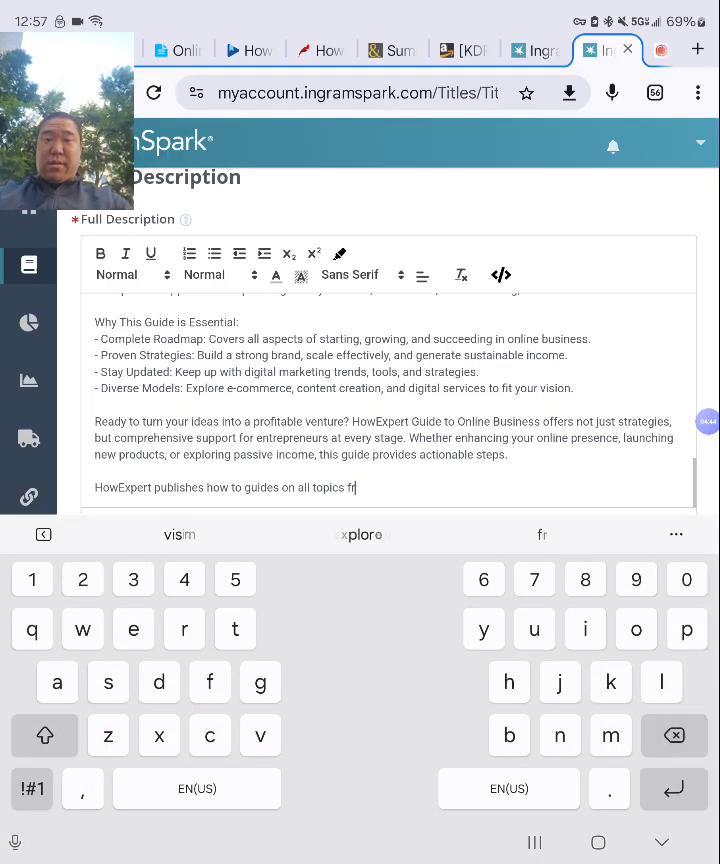
{"action": "type", "text": "."}
{"action": "left_click", "coordinate": [661, 842]}
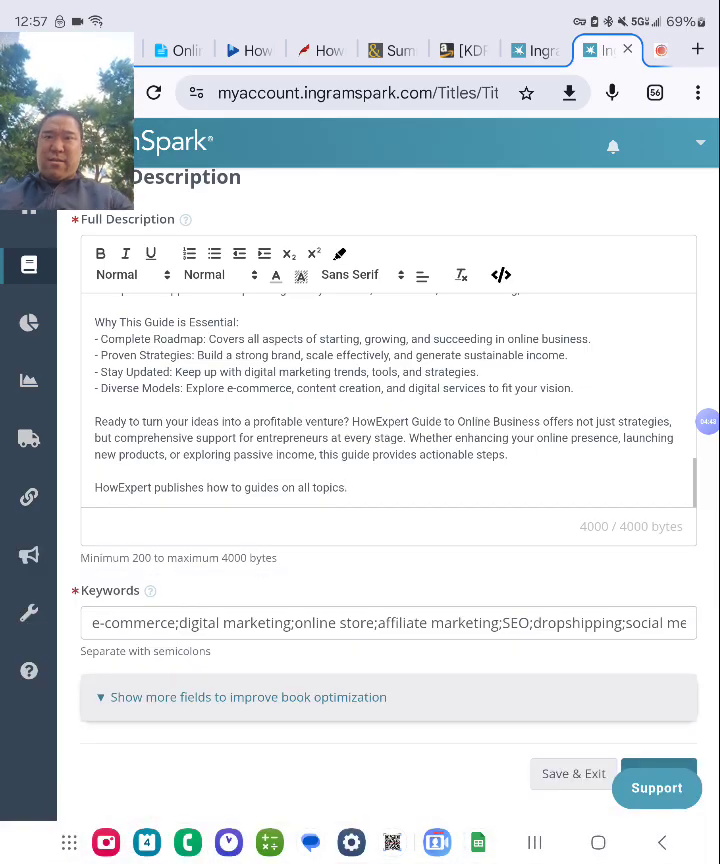
Copy the second title's trimmed description and paste it over the first title's old text.
{"action": "double_click", "coordinate": [106, 322]}
{"action": "left_click", "coordinate": [351, 293]}
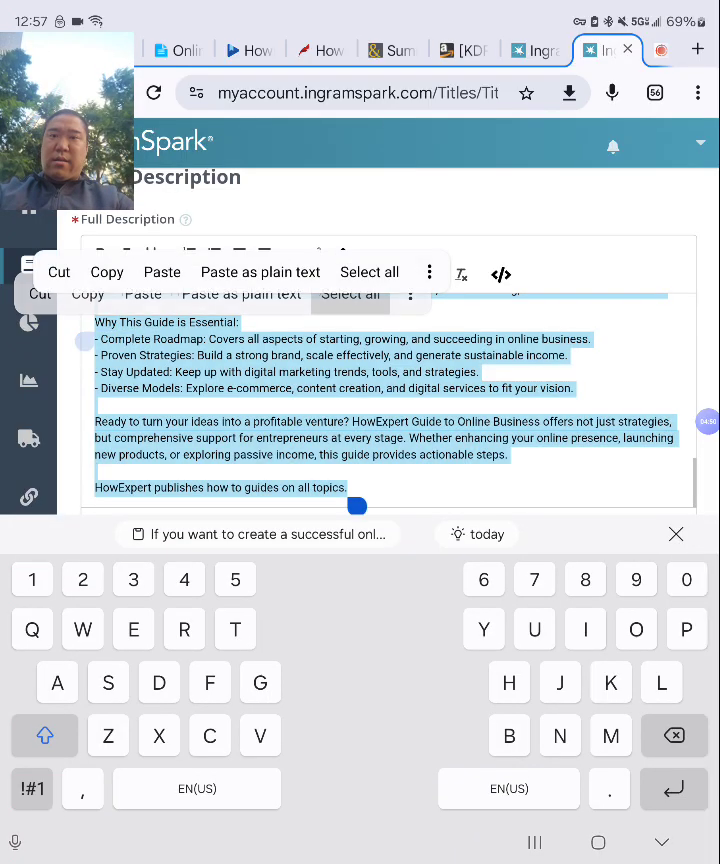
{"action": "left_click", "coordinate": [107, 272]}
{"action": "left_click", "coordinate": [661, 842]}
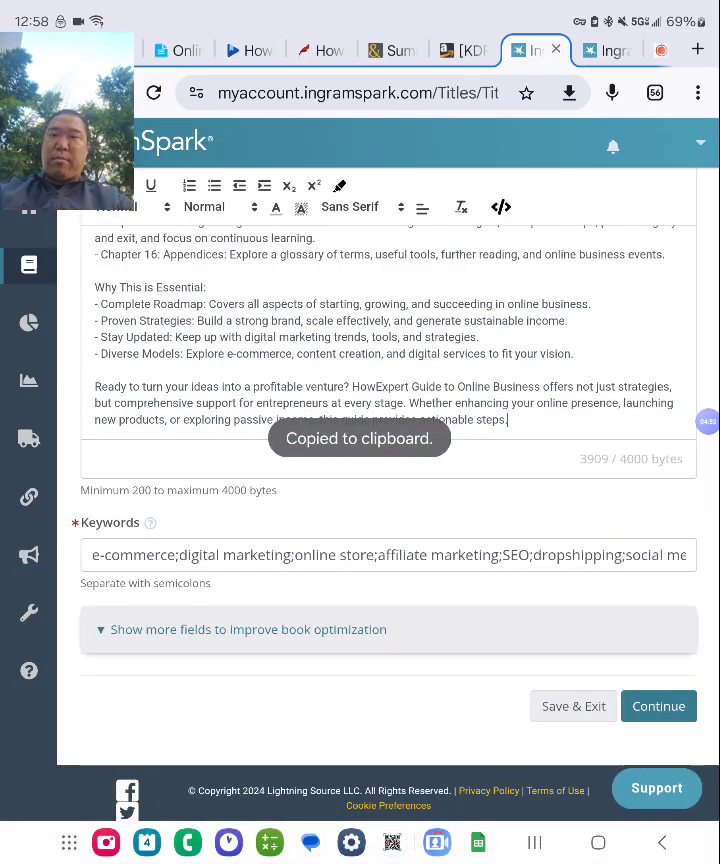
{"action": "double_click", "coordinate": [123, 303]}
{"action": "left_click", "coordinate": [350, 274]}
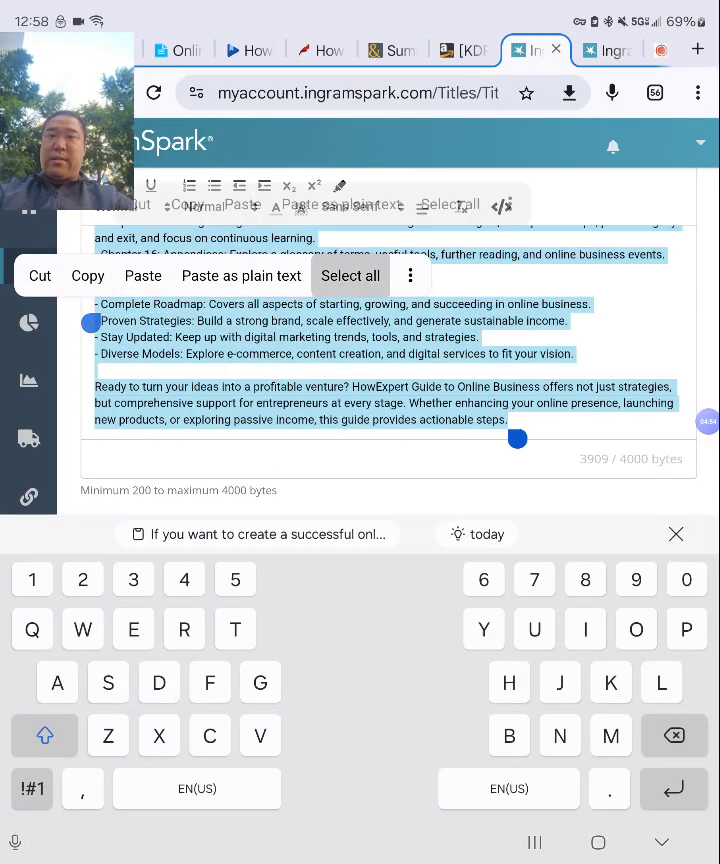
{"action": "key", "text": "BackSpace"}
{"action": "left_click", "coordinate": [94, 245]}
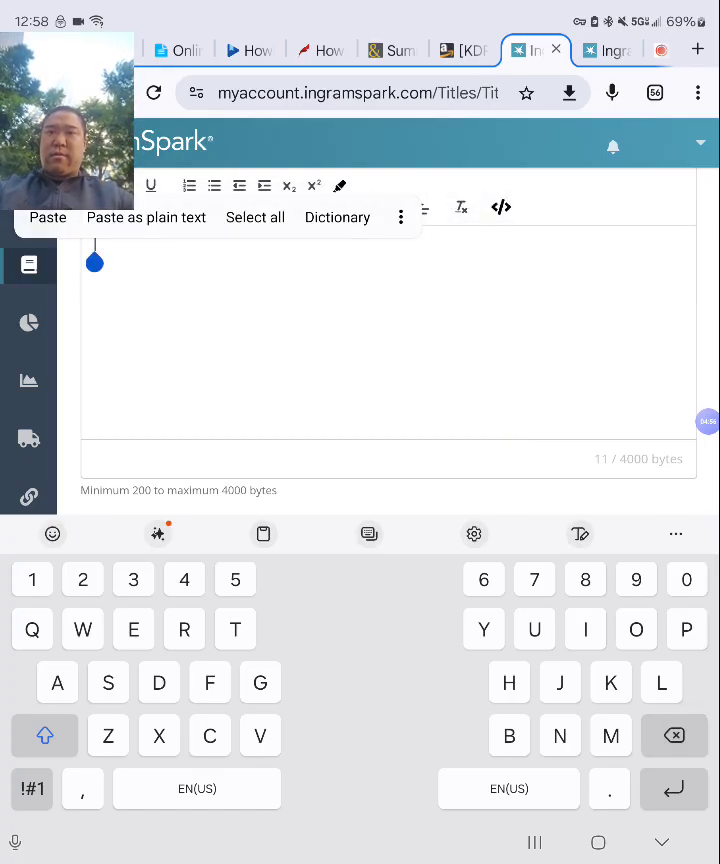
{"action": "left_click", "coordinate": [48, 217]}
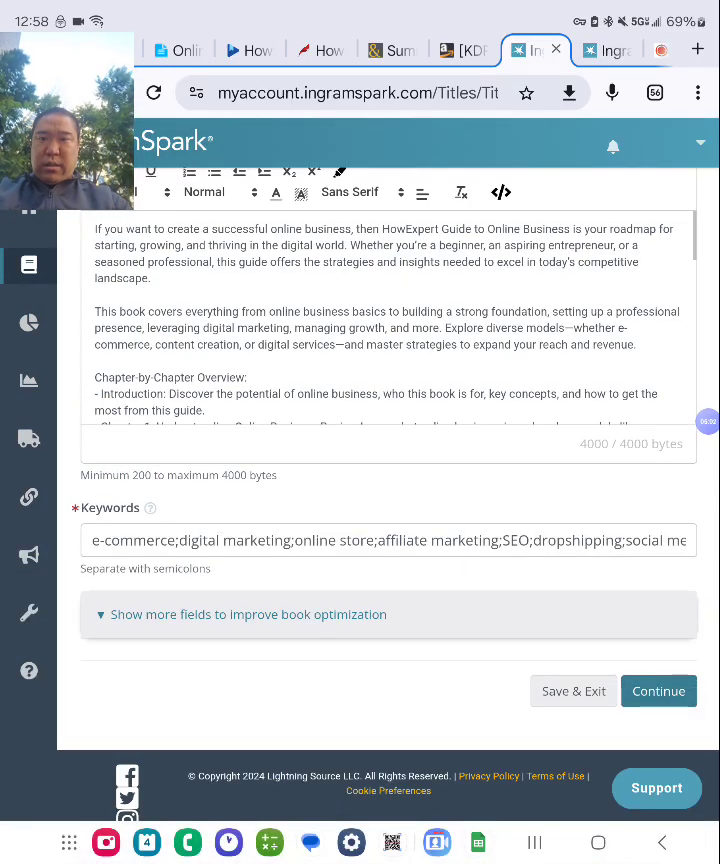
Set the audience to Trade/General (Adult) and the imprint to HowExpert.
{"action": "scroll", "coordinate": [388, 450], "scroll_direction": "up", "scroll_amount": 3}
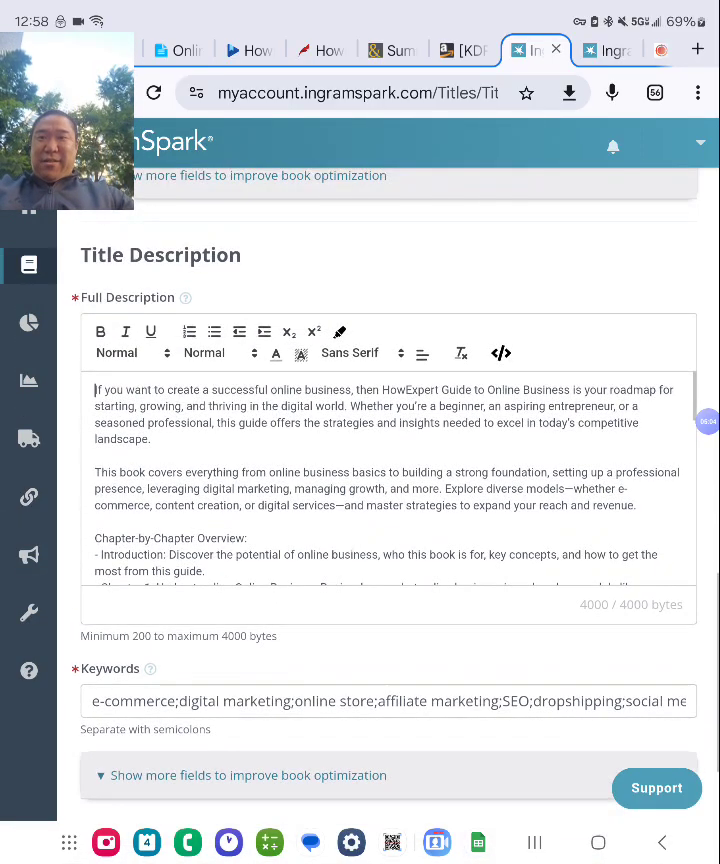
{"action": "scroll", "coordinate": [388, 480], "scroll_direction": "down", "scroll_amount": 10}
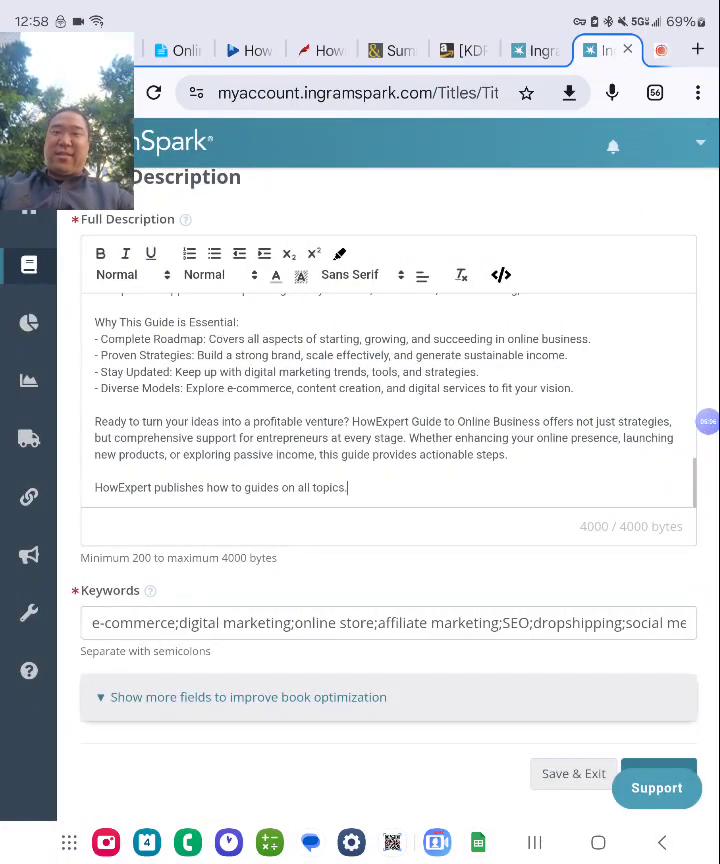
{"action": "scroll", "coordinate": [388, 420], "scroll_direction": "up", "scroll_amount": 2}
{"action": "scroll", "coordinate": [388, 420], "scroll_direction": "up", "scroll_amount": 3}
{"action": "scroll", "coordinate": [388, 400], "scroll_direction": "down", "scroll_amount": 3}
{"action": "scroll", "coordinate": [388, 450], "scroll_direction": "up", "scroll_amount": 5}
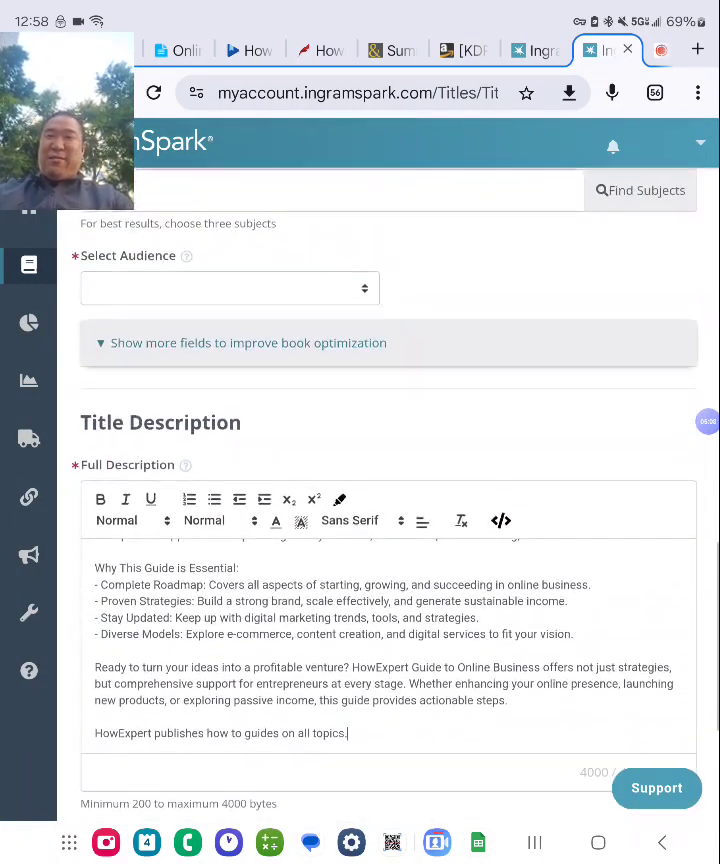
{"action": "left_click", "coordinate": [230, 521]}
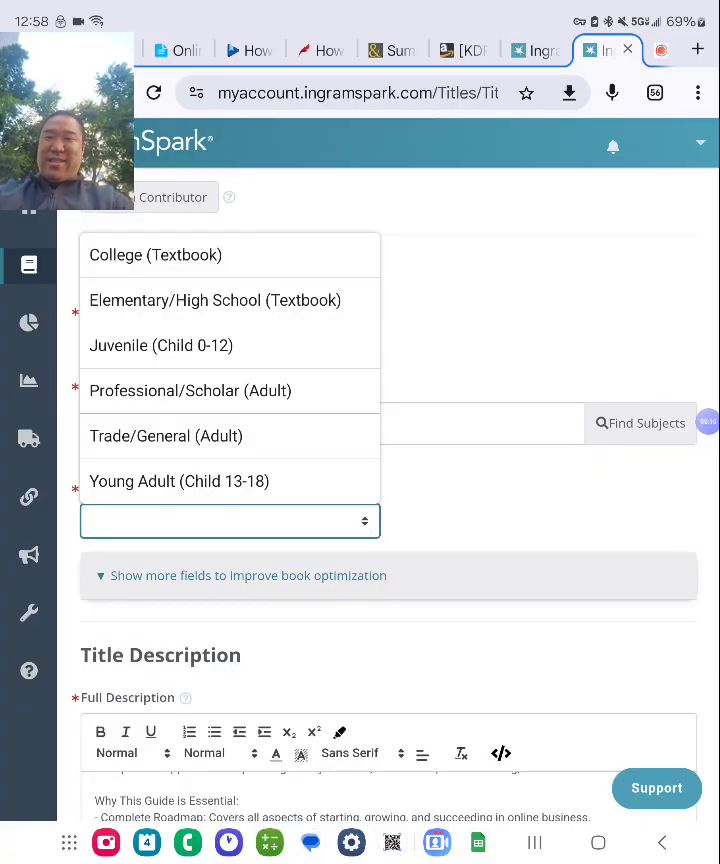
{"action": "left_click", "coordinate": [166, 436]}
{"action": "left_click", "coordinate": [230, 345]}
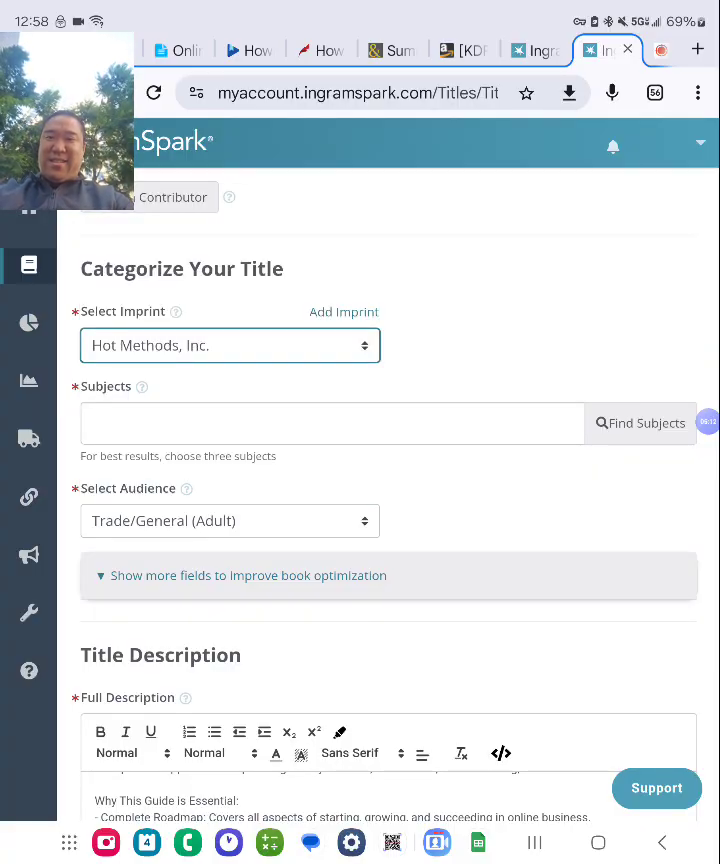
{"action": "left_click", "coordinate": [128, 430]}
Search 'E-commerce' and add the General, Digital Marketing and Small Business subjects.
{"action": "left_click", "coordinate": [640, 423]}
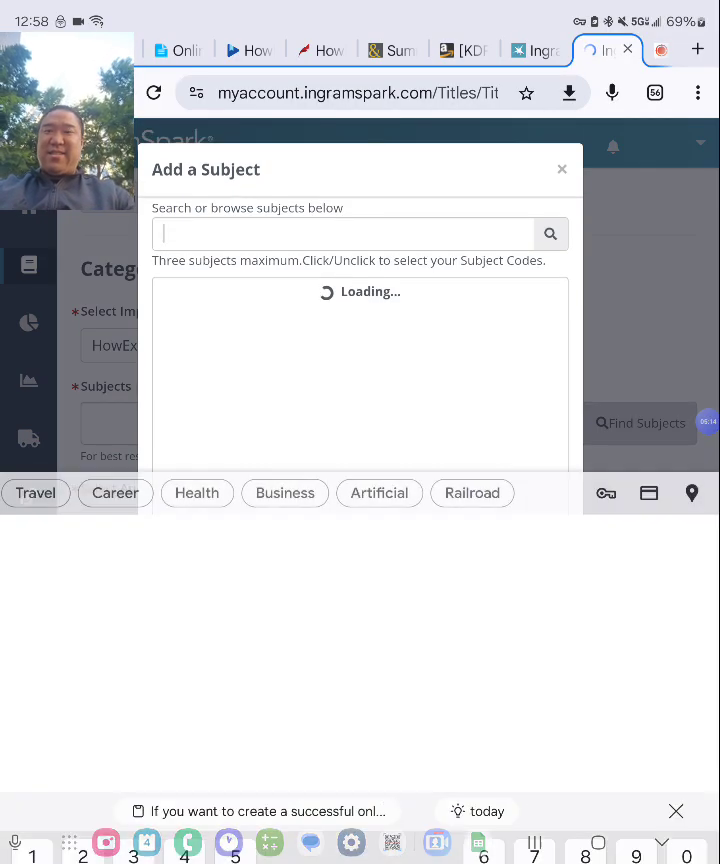
{"action": "type", "text": "E"}
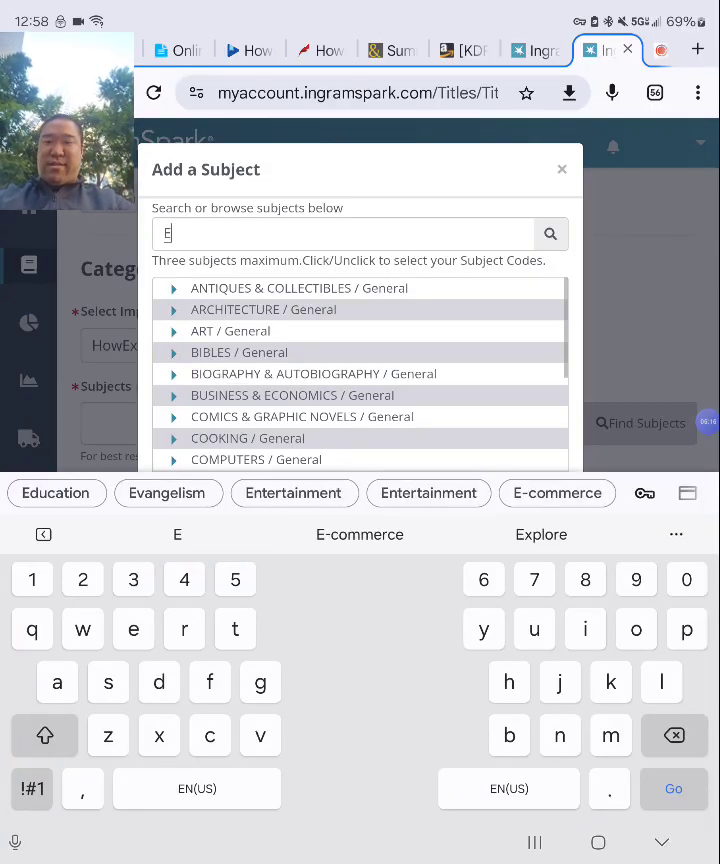
{"action": "type", "text": "-commerce"}
{"action": "key", "text": "Return"}
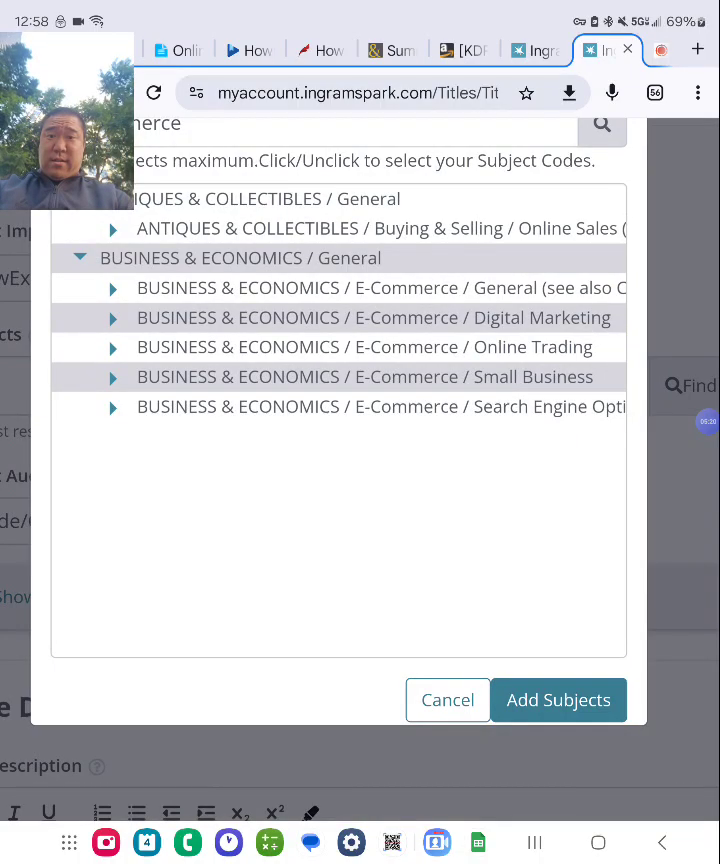
{"action": "left_click", "coordinate": [380, 288]}
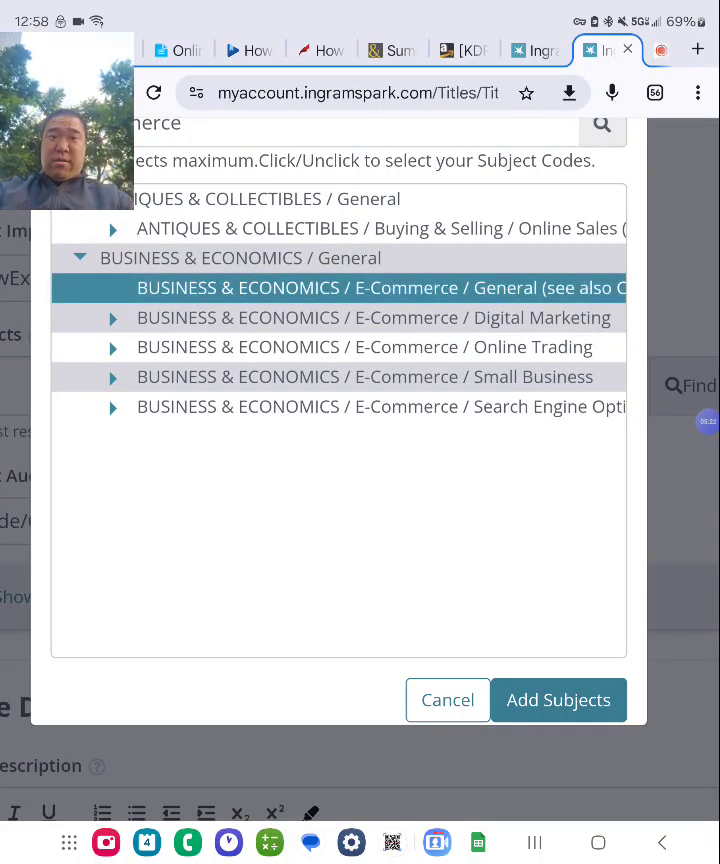
{"action": "left_click", "coordinate": [380, 318]}
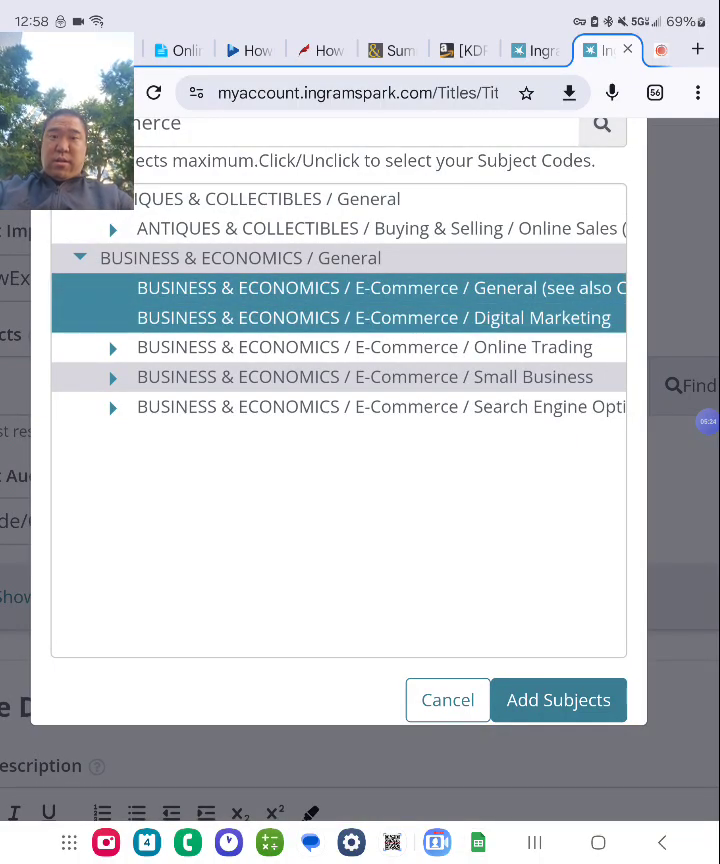
{"action": "left_click", "coordinate": [380, 377]}
{"action": "left_click", "coordinate": [558, 700]}
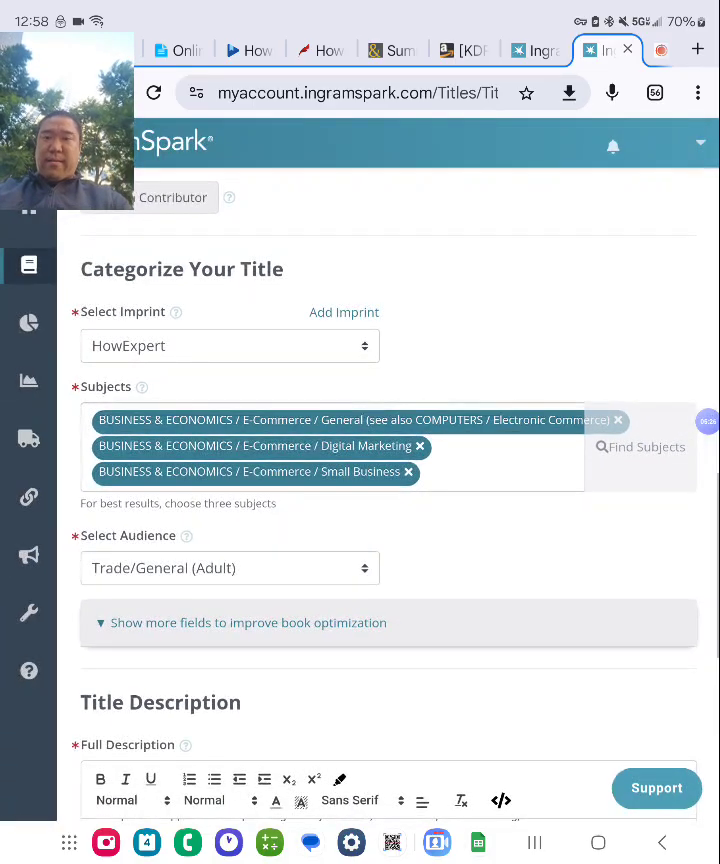
{"action": "scroll", "coordinate": [360, 450], "scroll_direction": "up", "scroll_amount": 2}
{"action": "scroll", "coordinate": [360, 450], "scroll_direction": "up", "scroll_amount": 4}
{"action": "scroll", "coordinate": [360, 450], "scroll_direction": "up", "scroll_amount": 2}
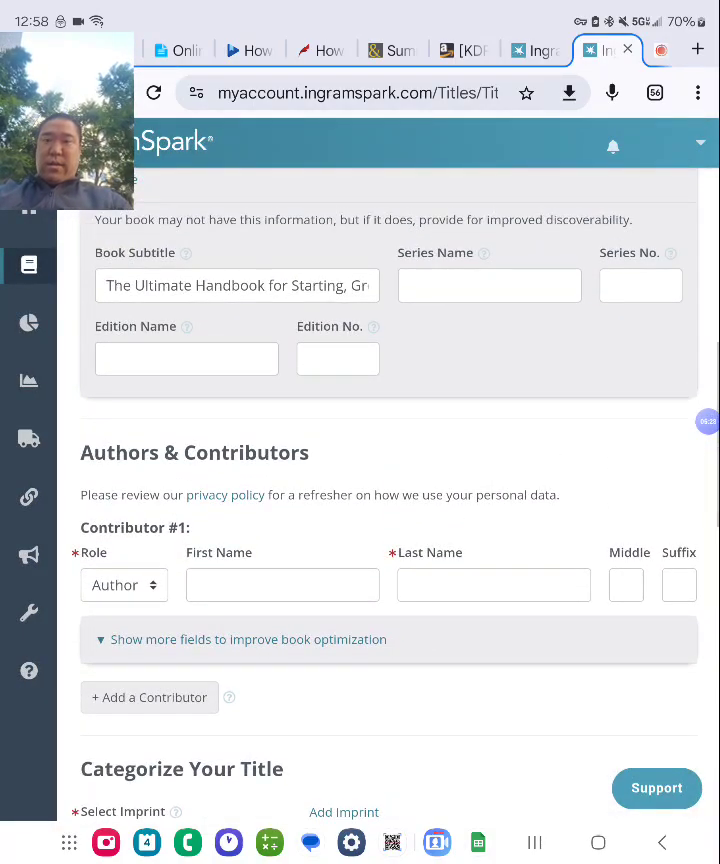
{"action": "scroll", "coordinate": [360, 450], "scroll_direction": "up", "scroll_amount": 1}
Enter HowExpert as Contributor #1's last name, then check the paperback ISBN in Bowker.
{"action": "left_click", "coordinate": [493, 676]}
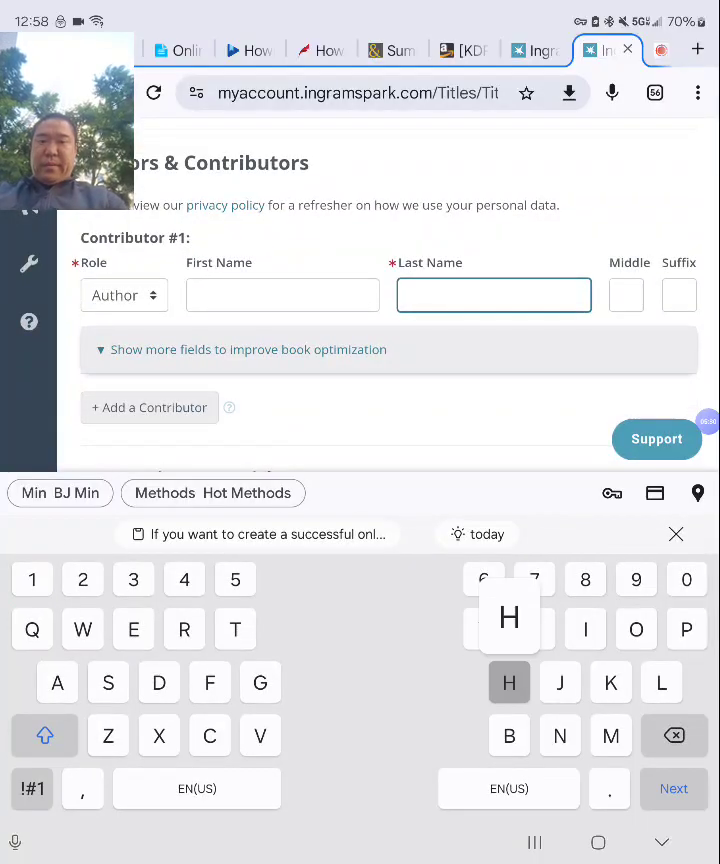
{"action": "type", "text": "H"}
{"action": "left_click", "coordinate": [363, 531]}
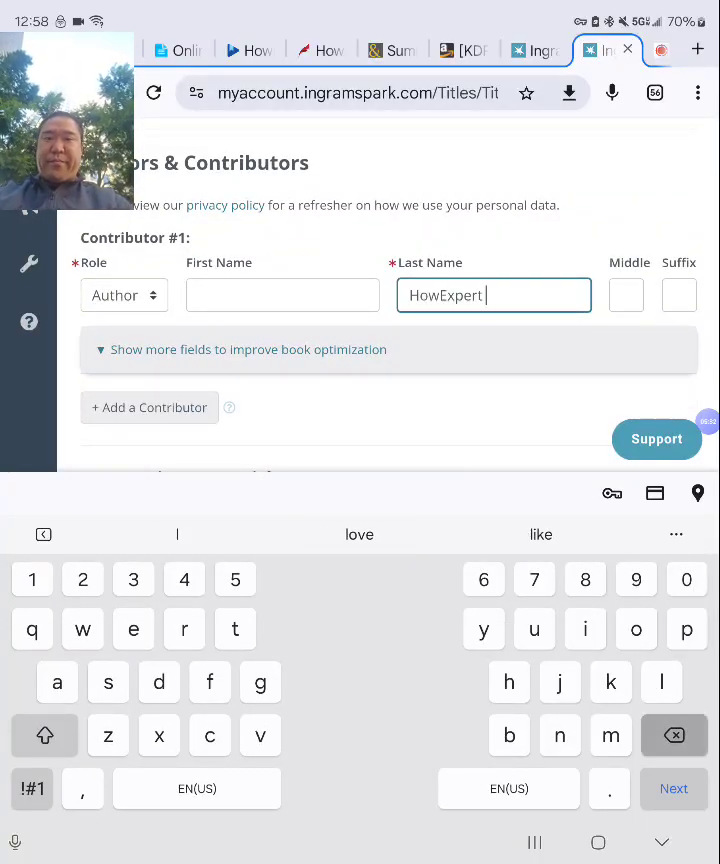
{"action": "scroll", "coordinate": [360, 300], "scroll_direction": "up", "scroll_amount": 5}
{"action": "scroll", "coordinate": [360, 300], "scroll_direction": "up", "scroll_amount": 5}
{"action": "scroll", "coordinate": [360, 400], "scroll_direction": "up", "scroll_amount": 5}
{"action": "scroll", "coordinate": [360, 500], "scroll_direction": "down", "scroll_amount": 3}
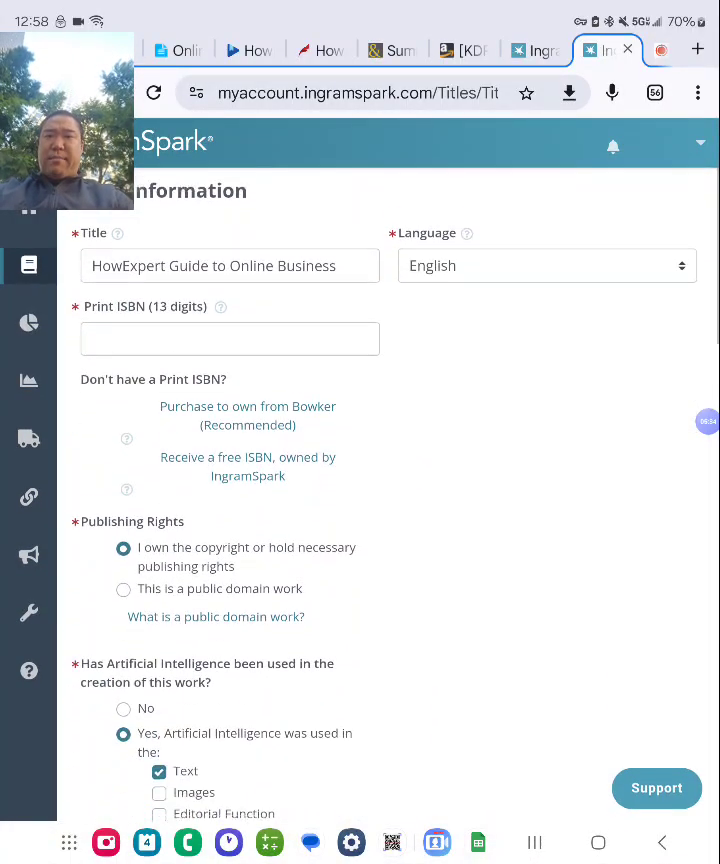
{"action": "scroll", "coordinate": [360, 500], "scroll_direction": "up", "scroll_amount": 2}
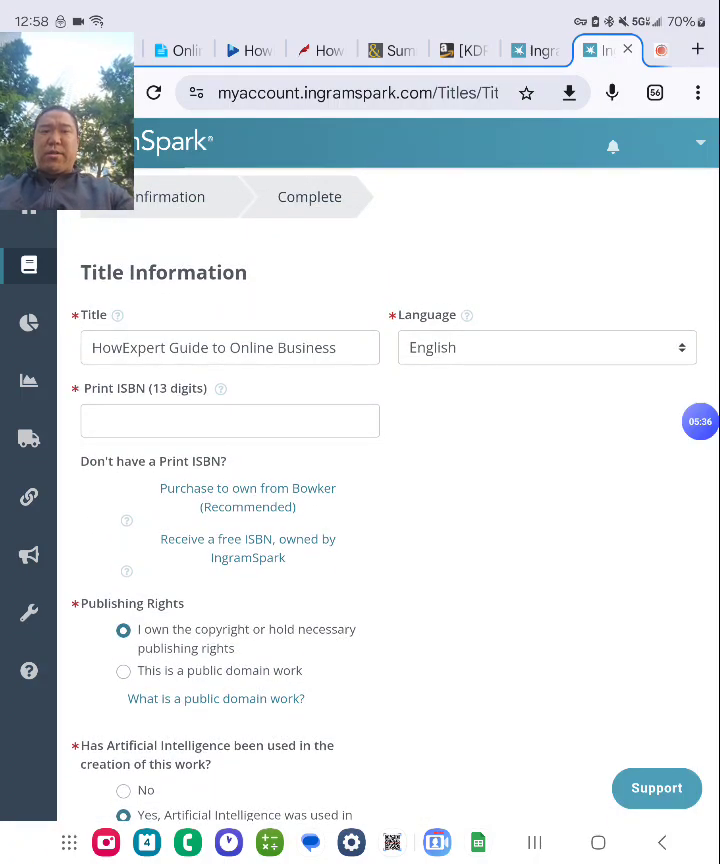
{"action": "left_click", "coordinate": [100, 50]}
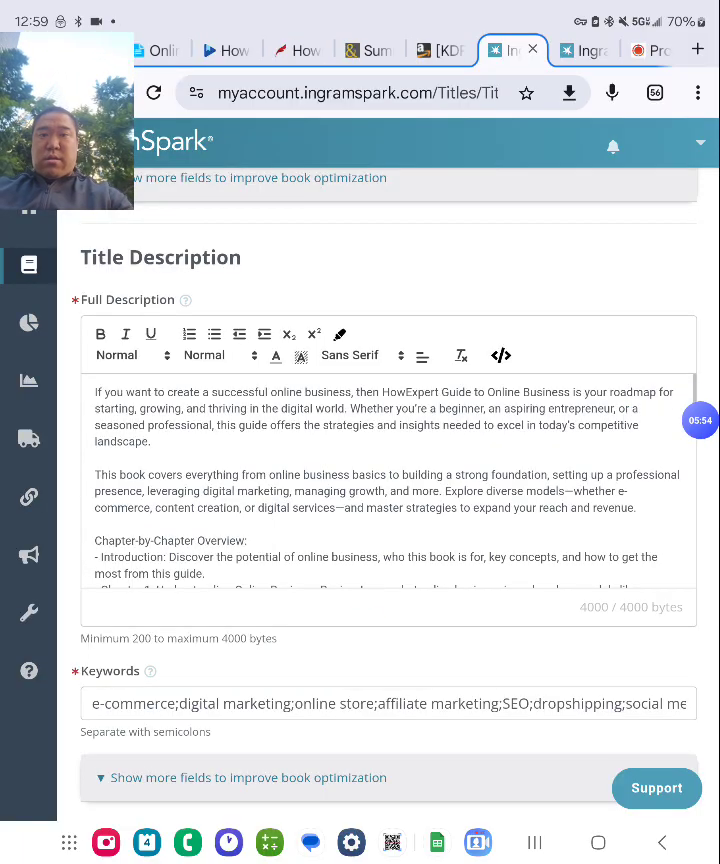
{"action": "scroll", "coordinate": [400, 500], "scroll_direction": "up", "scroll_amount": 10}
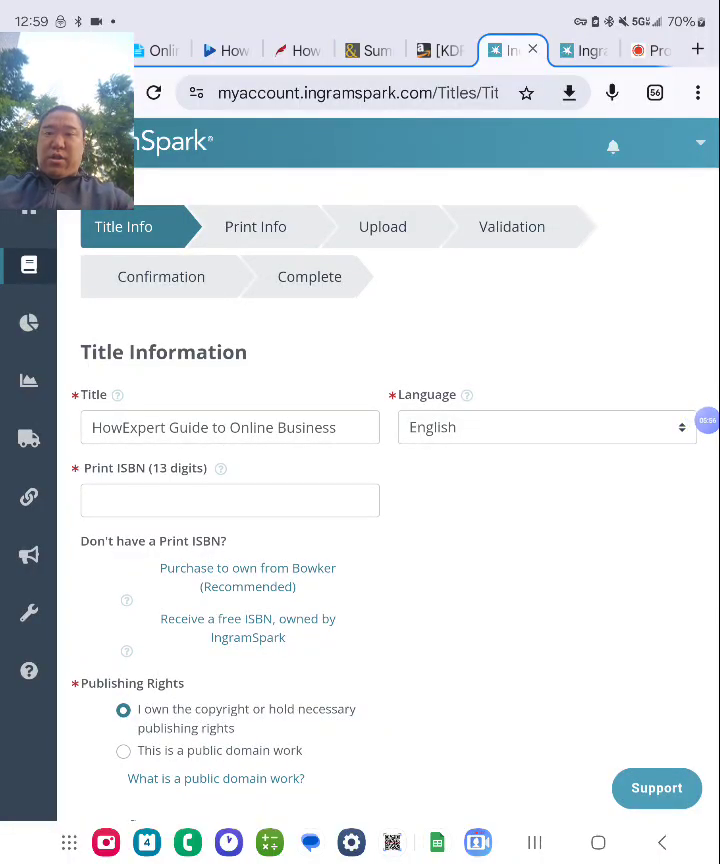
{"action": "left_click", "coordinate": [200, 500]}
{"action": "left_click", "coordinate": [48, 470]}
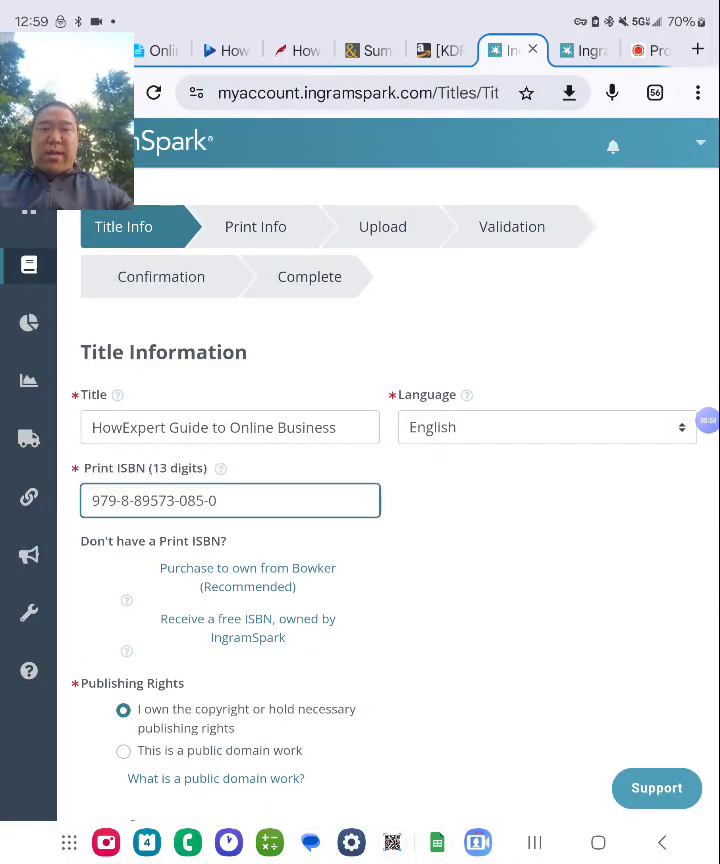
{"action": "left_click", "coordinate": [585, 50]}
{"action": "left_click", "coordinate": [230, 420]}
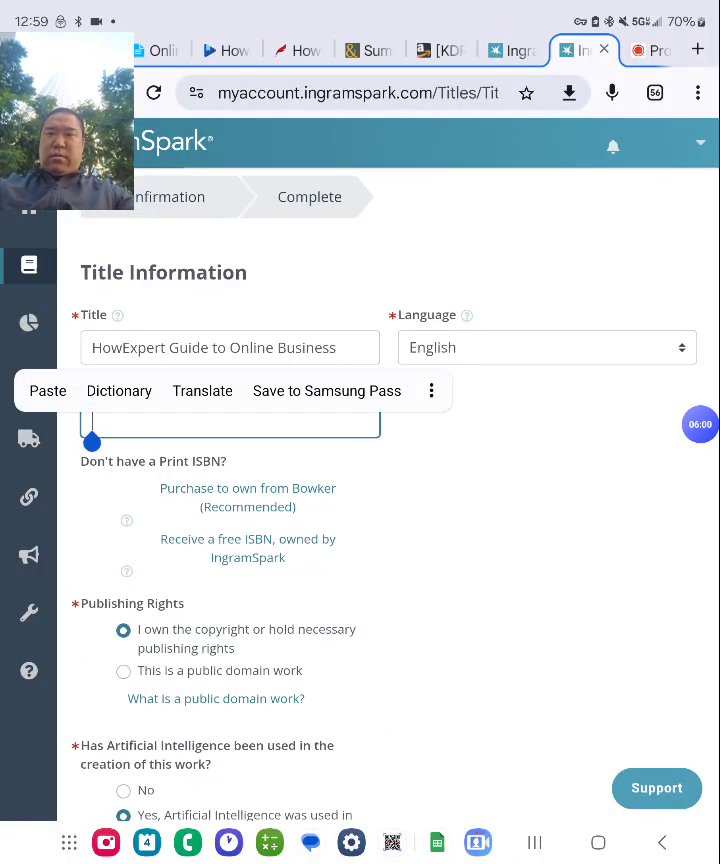
{"action": "left_click", "coordinate": [46, 390]}
Save the title information and continue.
{"action": "scroll", "coordinate": [400, 500], "scroll_direction": "down", "scroll_amount": 3}
{"action": "scroll", "coordinate": [388, 500], "scroll_direction": "down", "scroll_amount": 2}
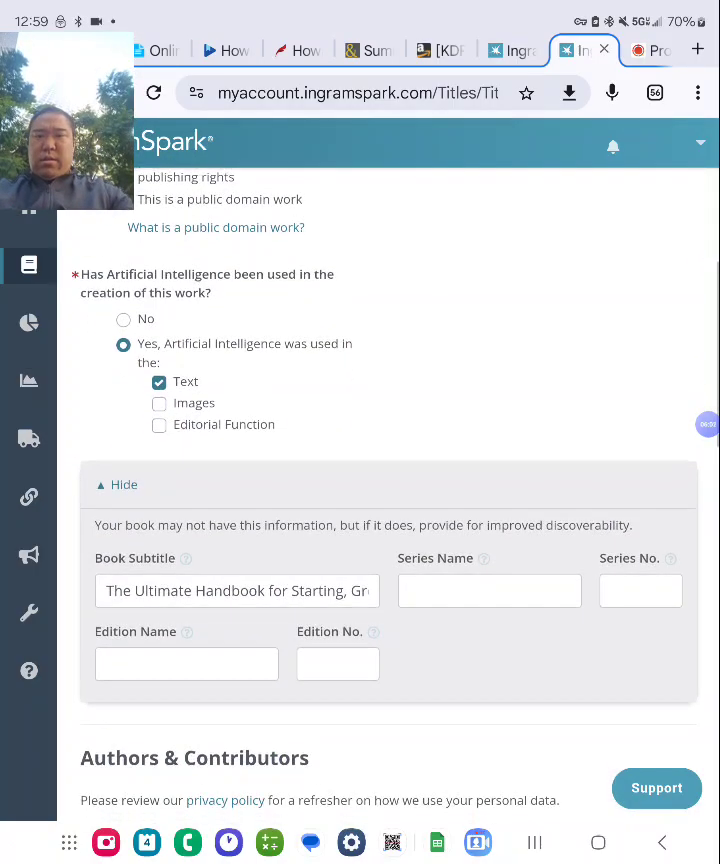
{"action": "scroll", "coordinate": [388, 500], "scroll_direction": "down", "scroll_amount": 3}
{"action": "scroll", "coordinate": [388, 500], "scroll_direction": "down", "scroll_amount": 5}
{"action": "scroll", "coordinate": [388, 500], "scroll_direction": "down", "scroll_amount": 3}
{"action": "scroll", "coordinate": [400, 500], "scroll_direction": "down", "scroll_amount": 3}
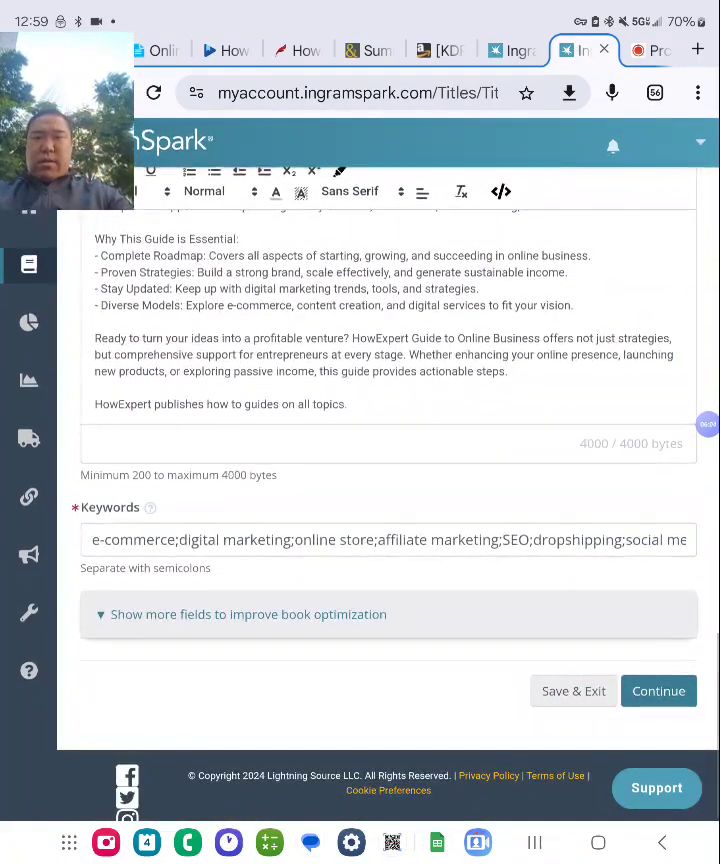
{"action": "left_click", "coordinate": [658, 689]}
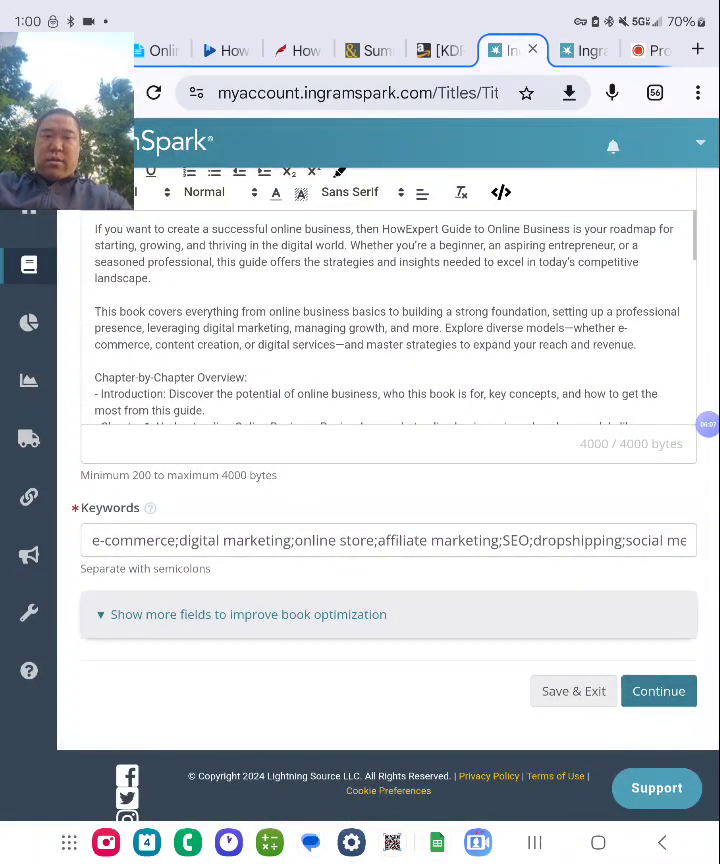
Choose a 6 x 9 inch trim with a black-and-white interior on Creme paper.
{"action": "left_click", "coordinate": [658, 690]}
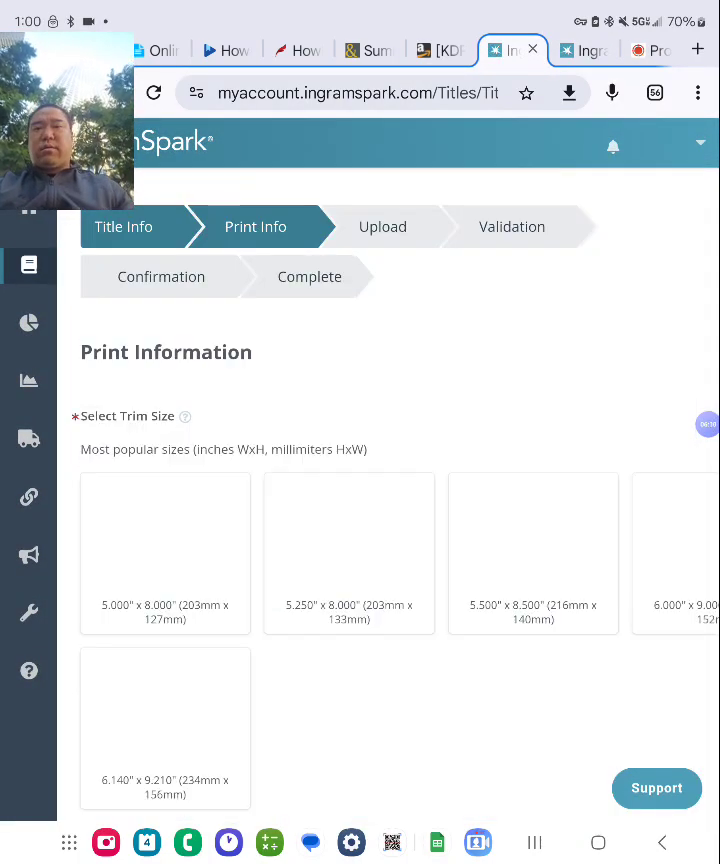
{"action": "left_click", "coordinate": [676, 552]}
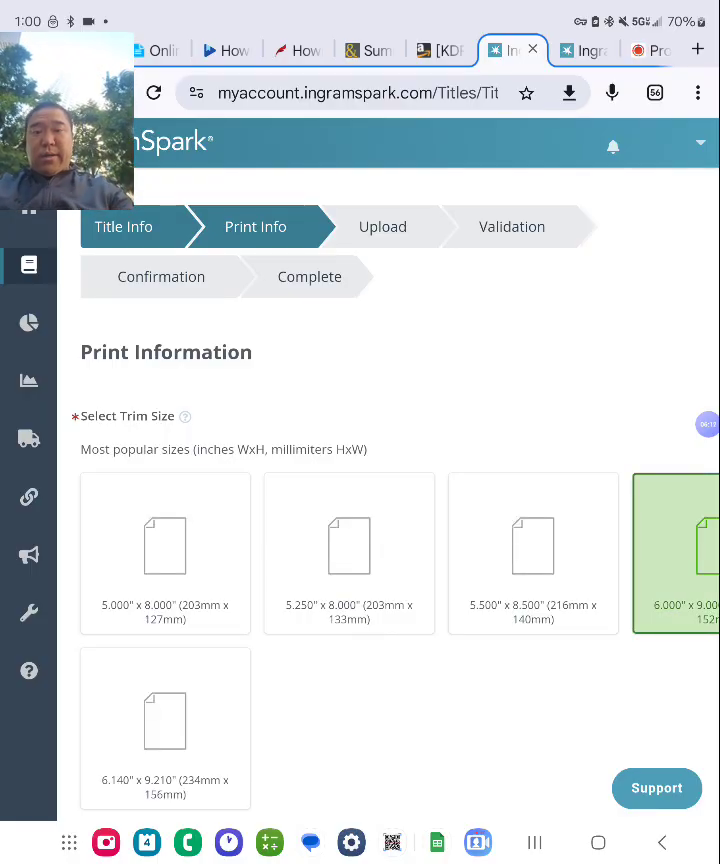
{"action": "scroll", "coordinate": [360, 500], "scroll_direction": "down", "scroll_amount": 5}
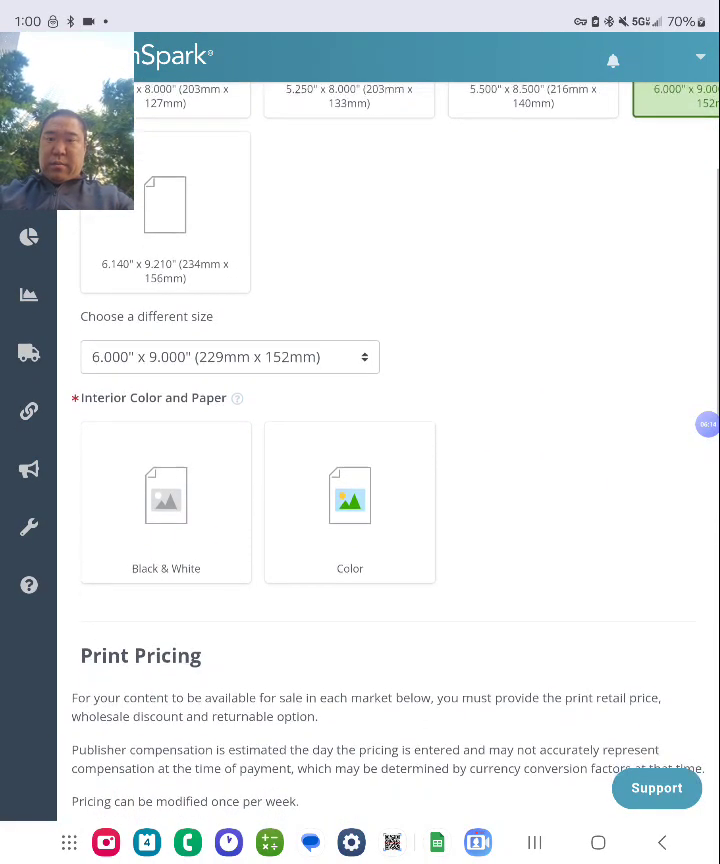
{"action": "left_click", "coordinate": [166, 500]}
{"action": "scroll", "coordinate": [360, 450], "scroll_direction": "down", "scroll_amount": 3}
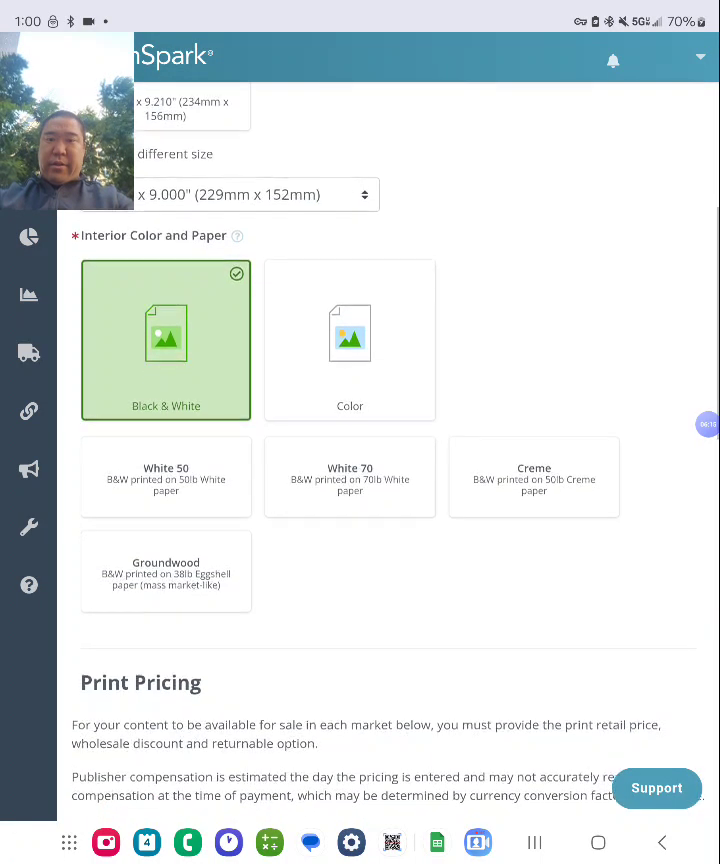
{"action": "left_click", "coordinate": [534, 476]}
{"action": "scroll", "coordinate": [360, 450], "scroll_direction": "down", "scroll_amount": 3}
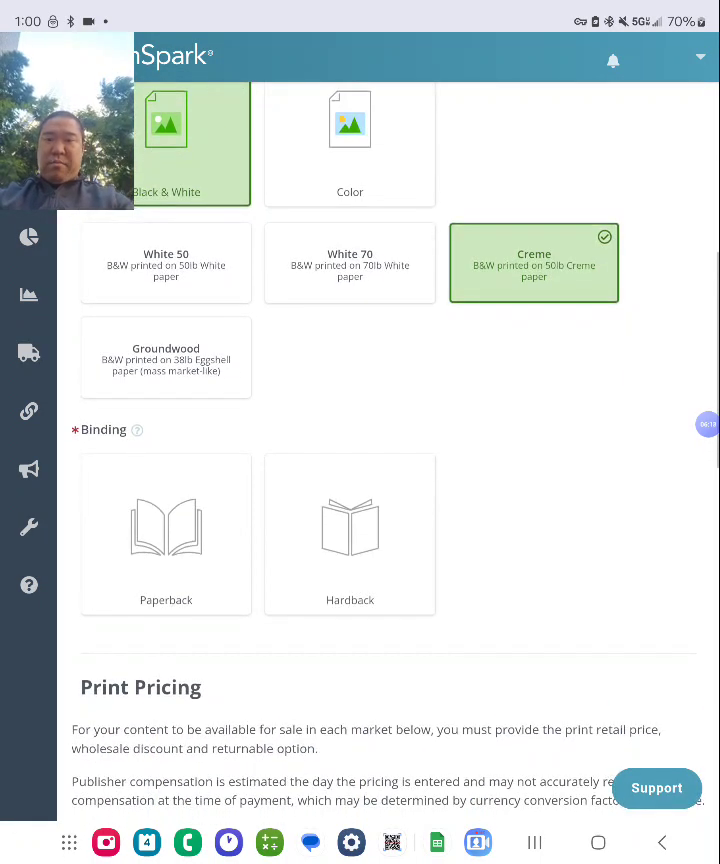
Make it a perfect-bound paperback with a Matte cover and 200 pages.
{"action": "left_click", "coordinate": [166, 533]}
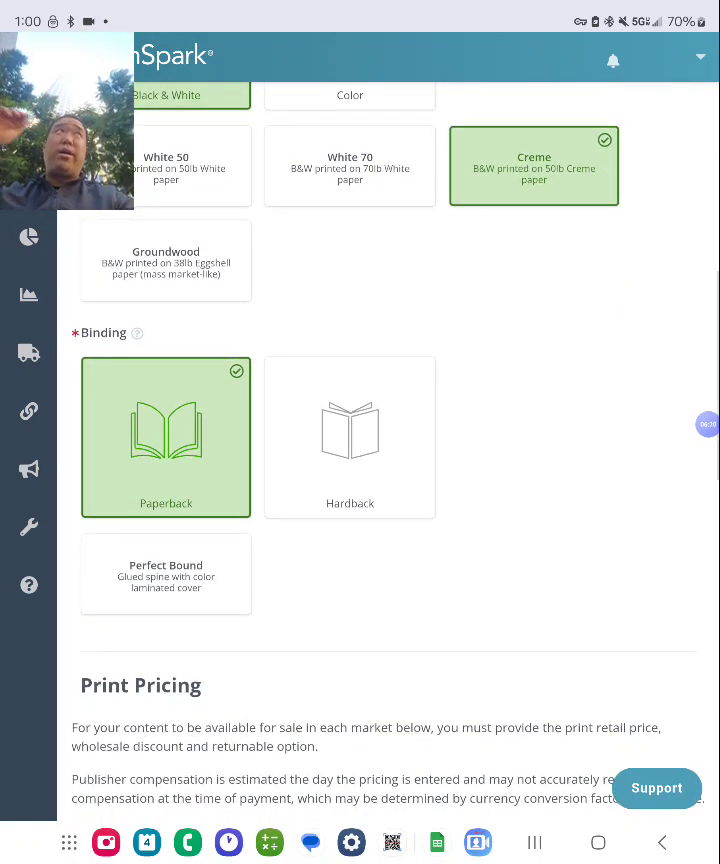
{"action": "left_click", "coordinate": [166, 574]}
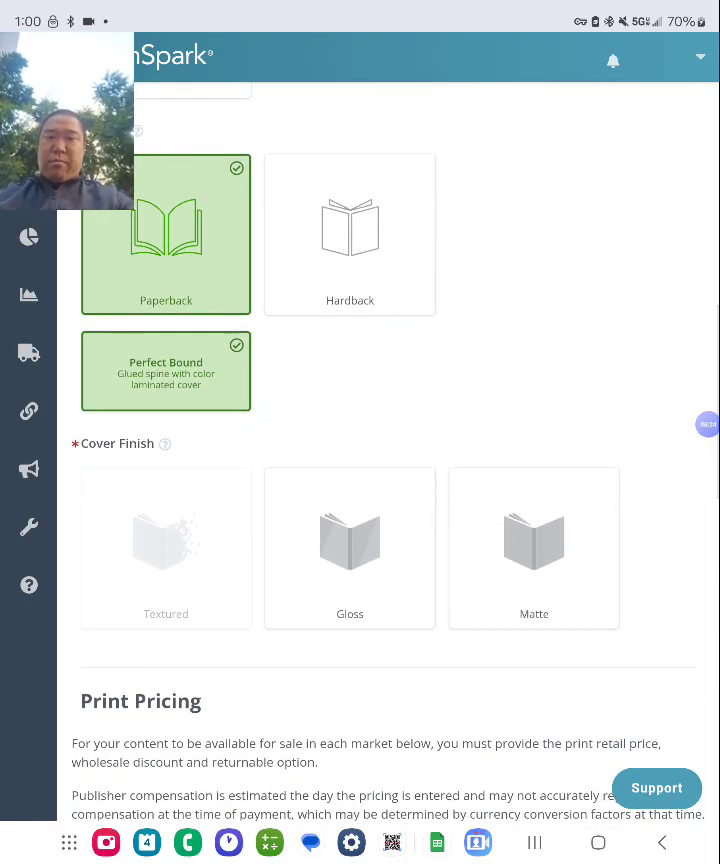
{"action": "left_click", "coordinate": [534, 530]}
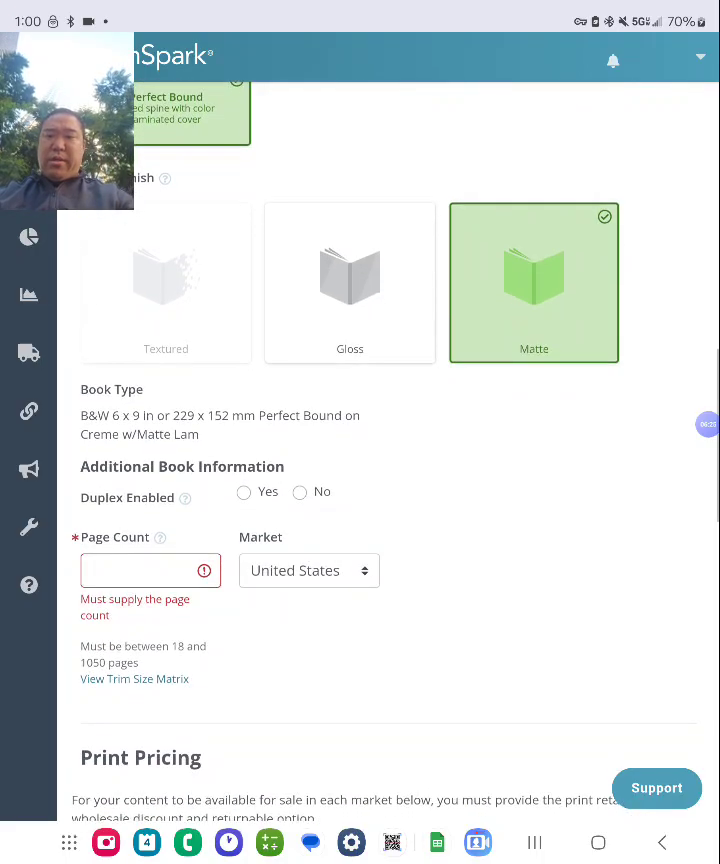
{"action": "left_click", "coordinate": [140, 571]}
{"action": "type", "text": "200"}
{"action": "key", "text": "Return"}
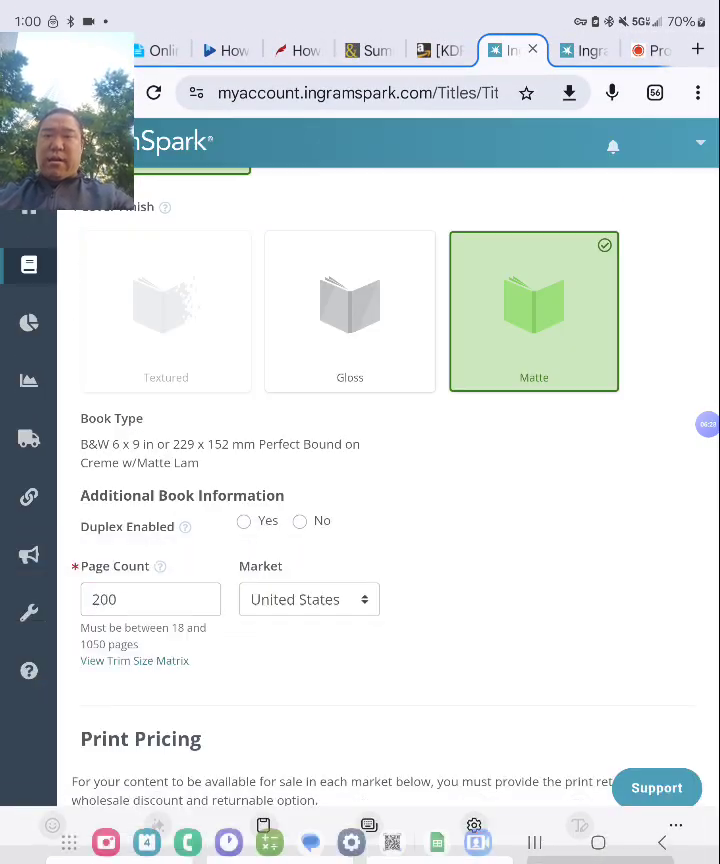
{"action": "scroll", "coordinate": [360, 450], "scroll_direction": "down", "scroll_amount": 5}
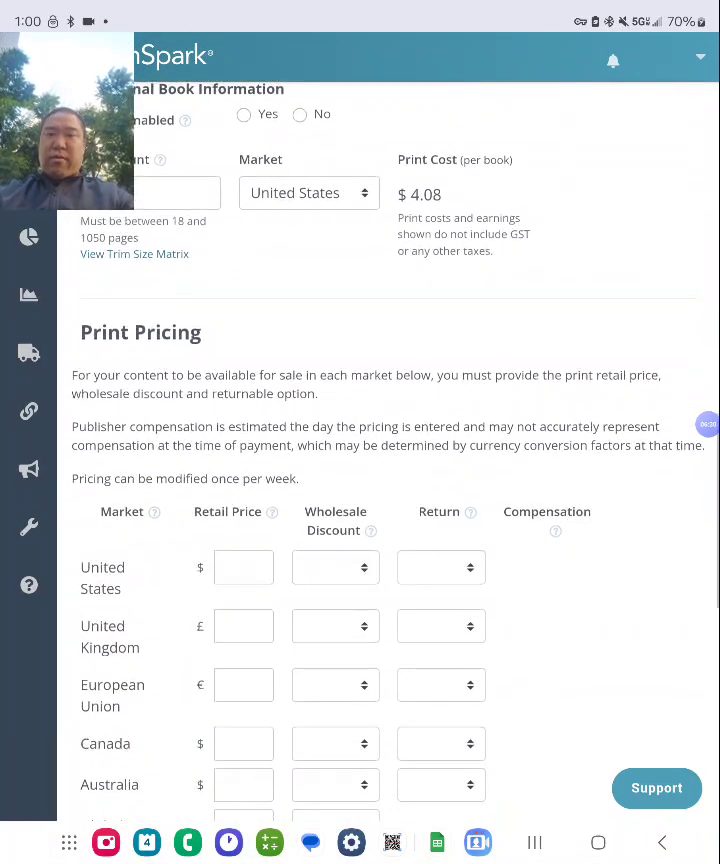
Enter 19.99 as the US and UK retail prices and 18.99 for the EU.
{"action": "left_click", "coordinate": [243, 490]}
{"action": "type", "text": "19"}
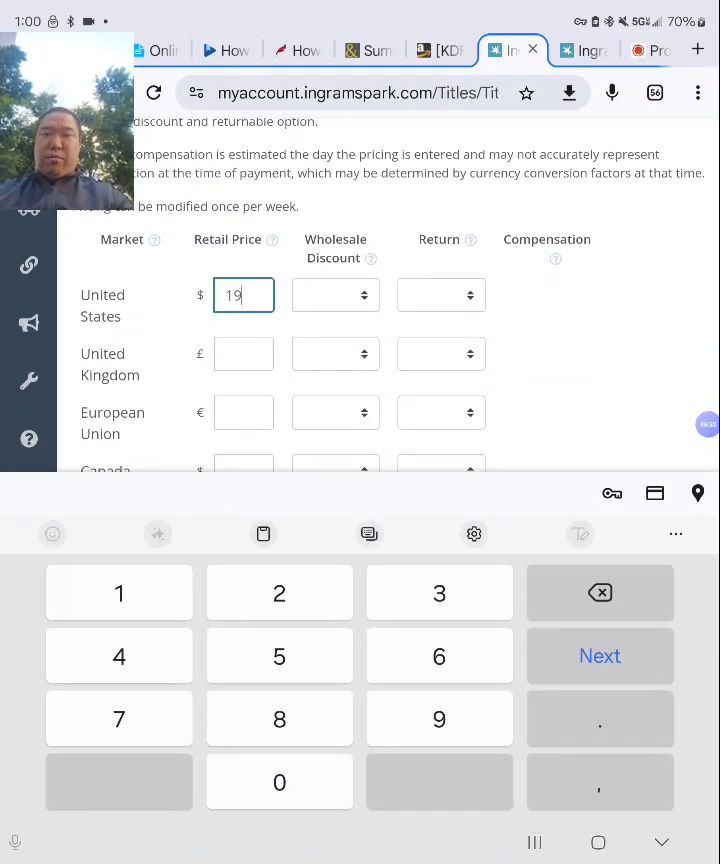
{"action": "type", "text": ".99"}
{"action": "double_click", "coordinate": [243, 295]}
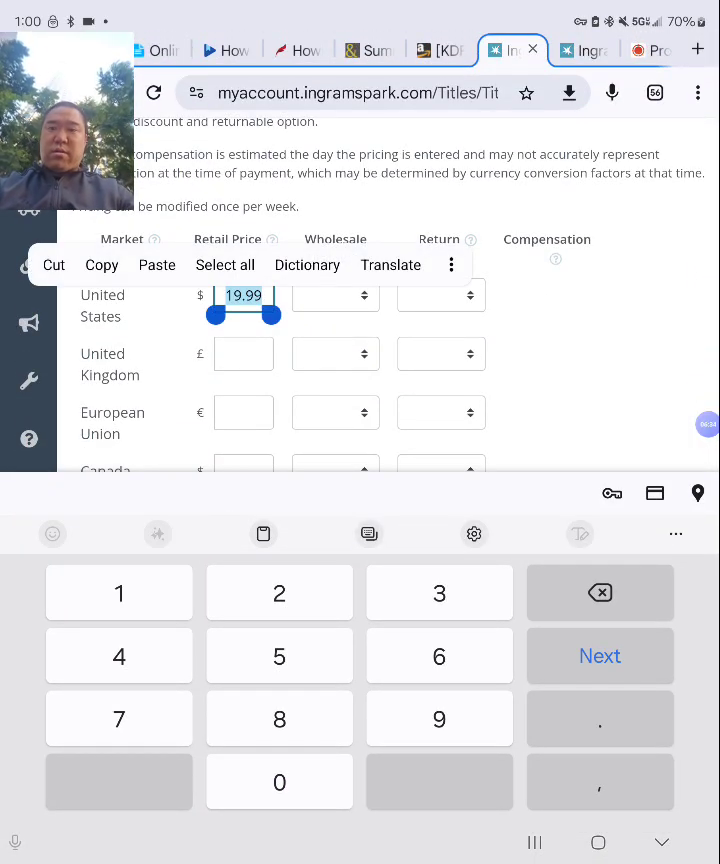
{"action": "left_click", "coordinate": [101, 265]}
{"action": "scroll", "coordinate": [360, 450], "scroll_direction": "down", "scroll_amount": 3}
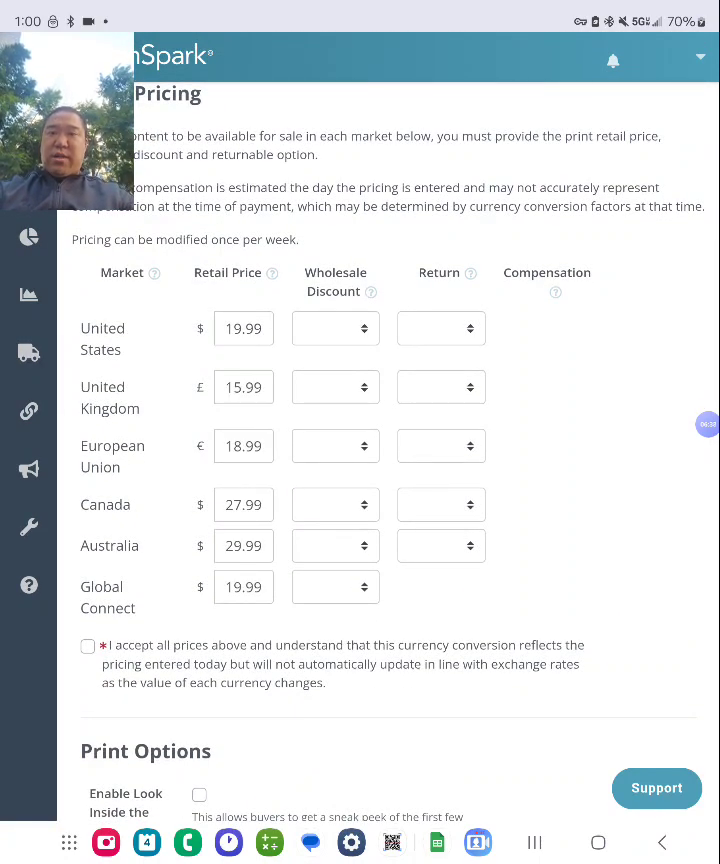
{"action": "left_click", "coordinate": [229, 388]}
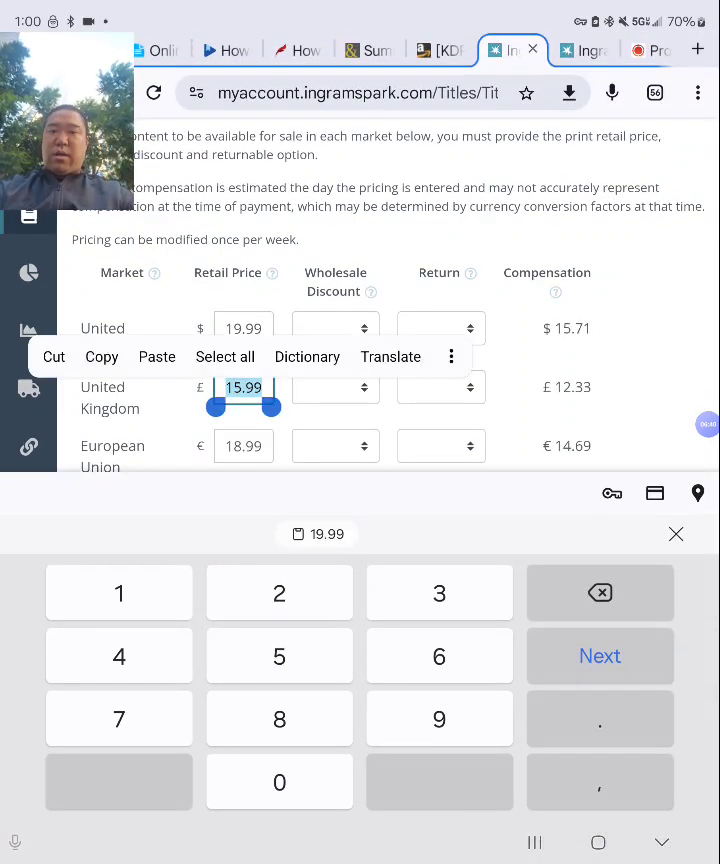
{"action": "left_click", "coordinate": [318, 534]}
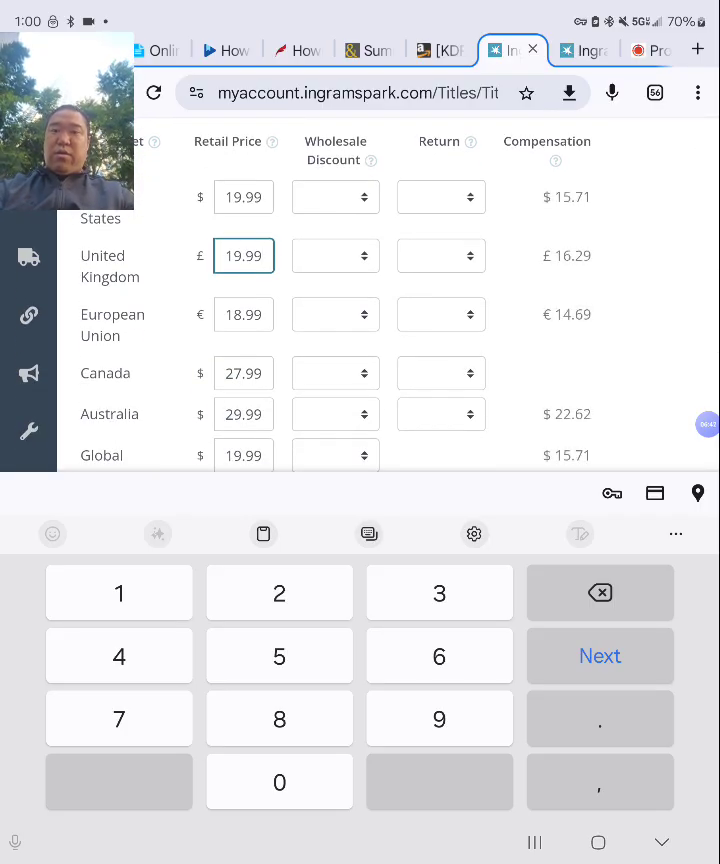
{"action": "double_click", "coordinate": [243, 314]}
{"action": "left_click", "coordinate": [155, 284]}
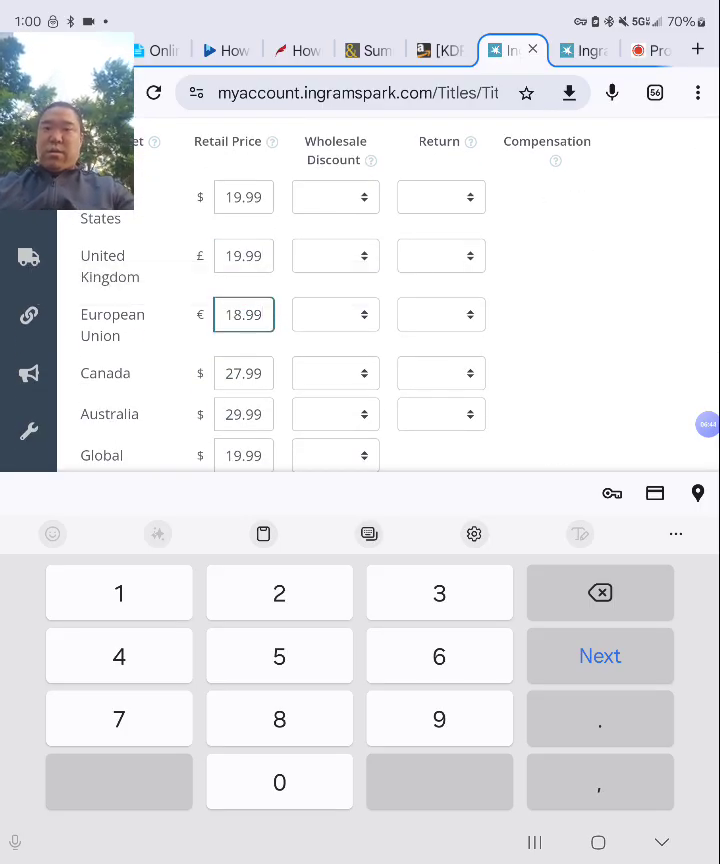
{"action": "left_click", "coordinate": [661, 842]}
Set returns to Yes - Destroy for the US, UK, EU, Canada and Australia.
{"action": "left_click", "coordinate": [441, 378]}
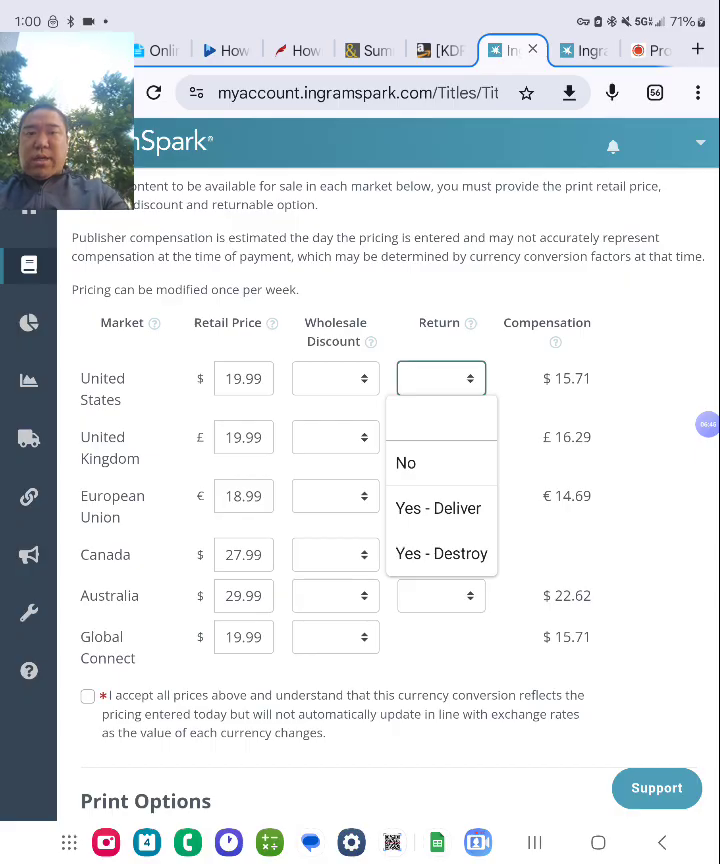
{"action": "left_click", "coordinate": [442, 554]}
{"action": "left_click", "coordinate": [441, 437]}
{"action": "left_click", "coordinate": [441, 397]}
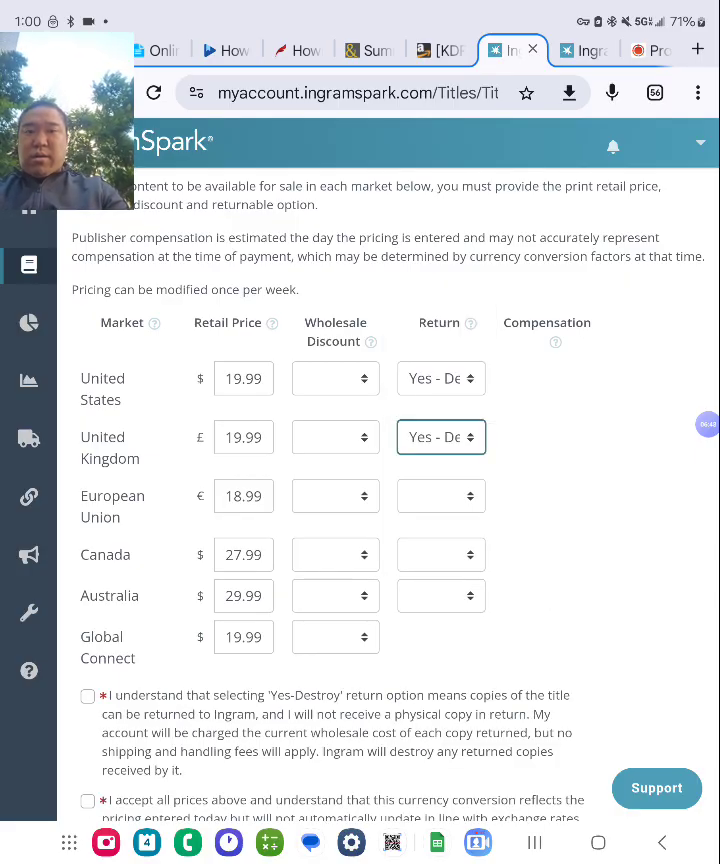
{"action": "left_click", "coordinate": [441, 496]}
{"action": "left_click", "coordinate": [440, 456]}
{"action": "left_click", "coordinate": [441, 554]}
{"action": "left_click", "coordinate": [441, 515]}
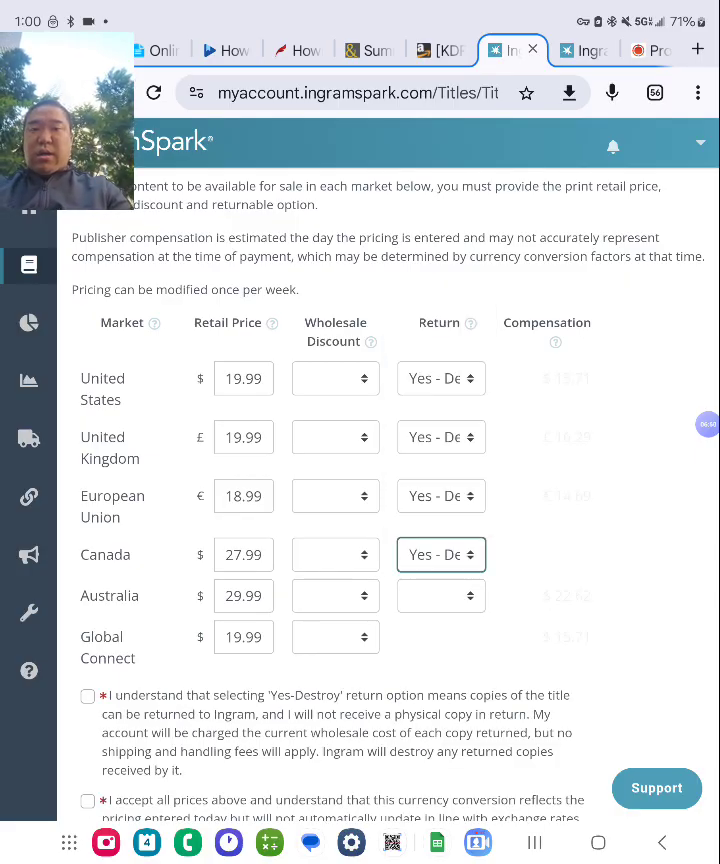
{"action": "left_click", "coordinate": [441, 596]}
{"action": "left_click", "coordinate": [440, 557]}
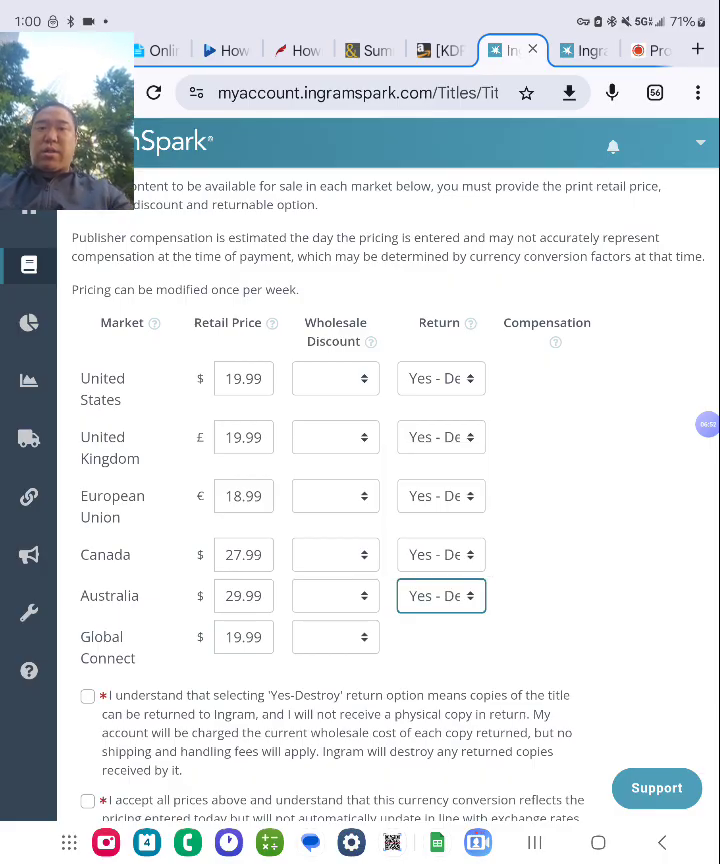
Apply custom wholesale discounts of 40% for the US and 35% for the UK and EU.
{"action": "left_click", "coordinate": [335, 378]}
{"action": "left_click", "coordinate": [328, 463]}
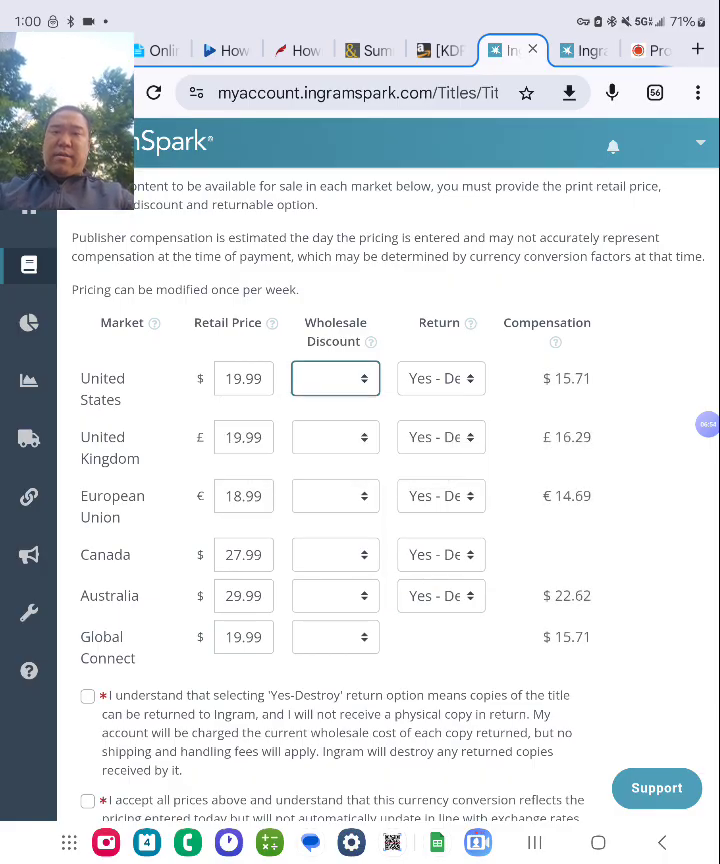
{"action": "left_click", "coordinate": [318, 412]}
{"action": "type", "text": "40"}
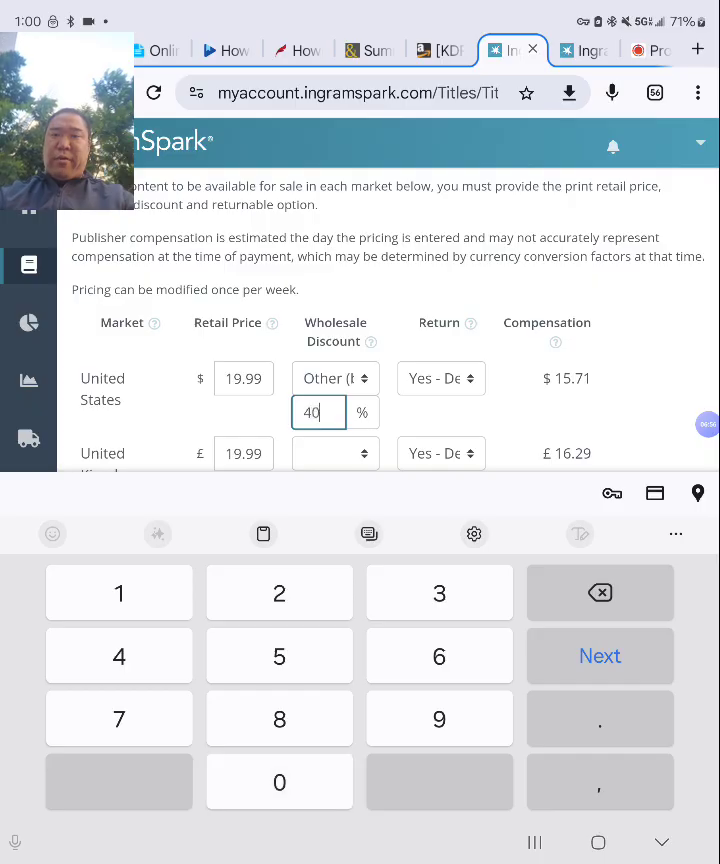
{"action": "left_click", "coordinate": [335, 453]}
{"action": "left_click", "coordinate": [332, 413]}
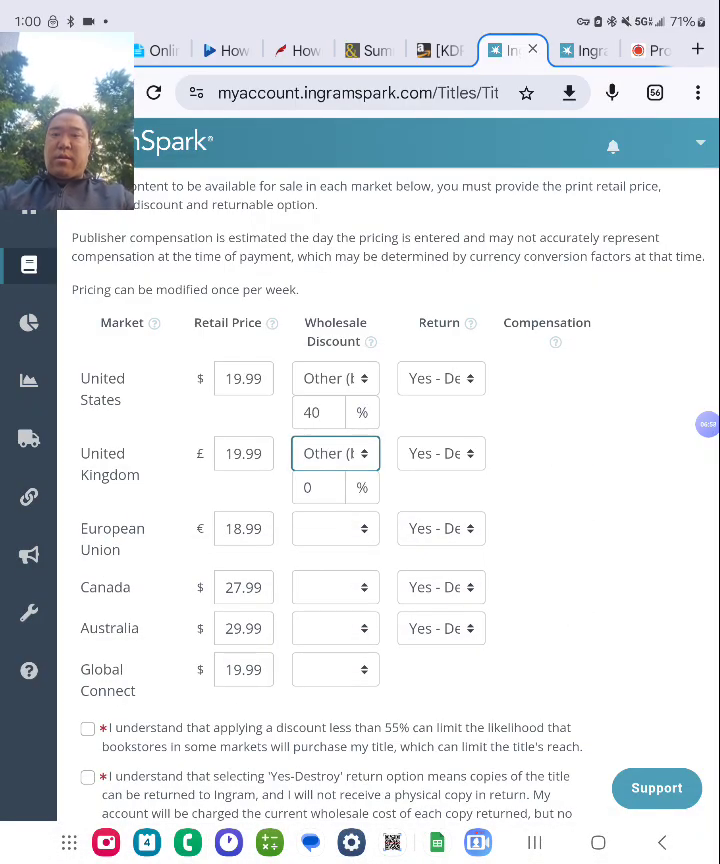
{"action": "left_click", "coordinate": [318, 487]}
{"action": "key", "text": "BackSpace"}
{"action": "type", "text": "35"}
{"action": "key", "text": "Tab"}
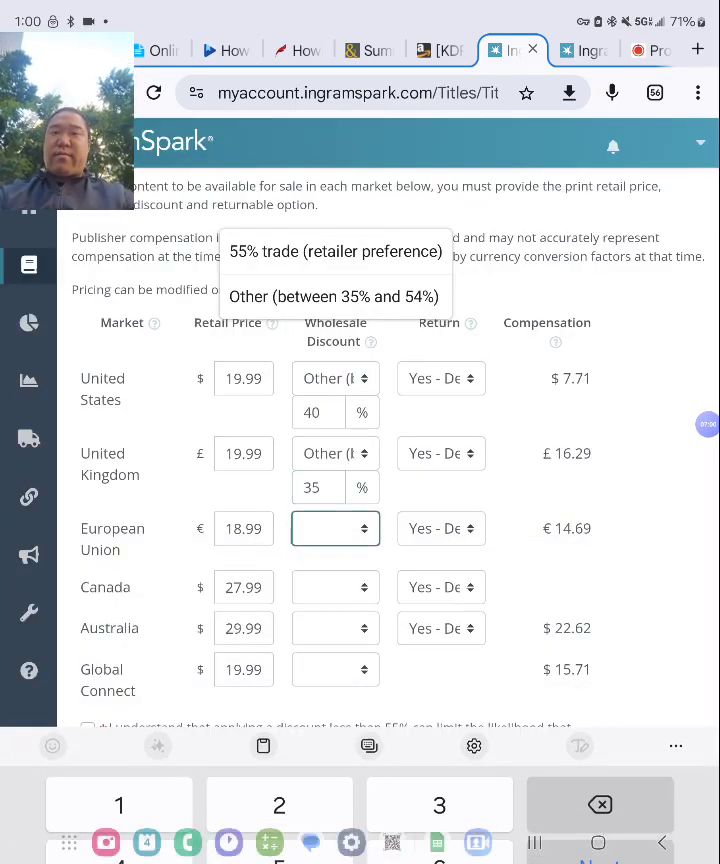
{"action": "left_click", "coordinate": [333, 296]}
{"action": "left_click", "coordinate": [318, 562]}
{"action": "type", "text": "3"}
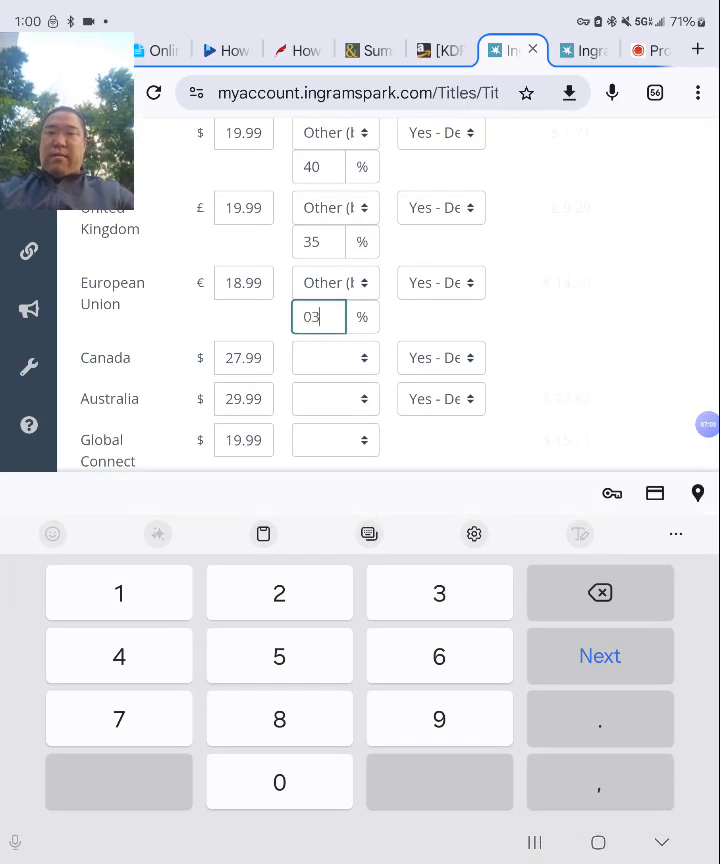
{"action": "type", "text": "5"}
Apply custom discounts of 30% for Canada, 35% for Australia and 30% for Global Connect.
{"action": "left_click", "coordinate": [335, 357]}
{"action": "left_click", "coordinate": [330, 316]}
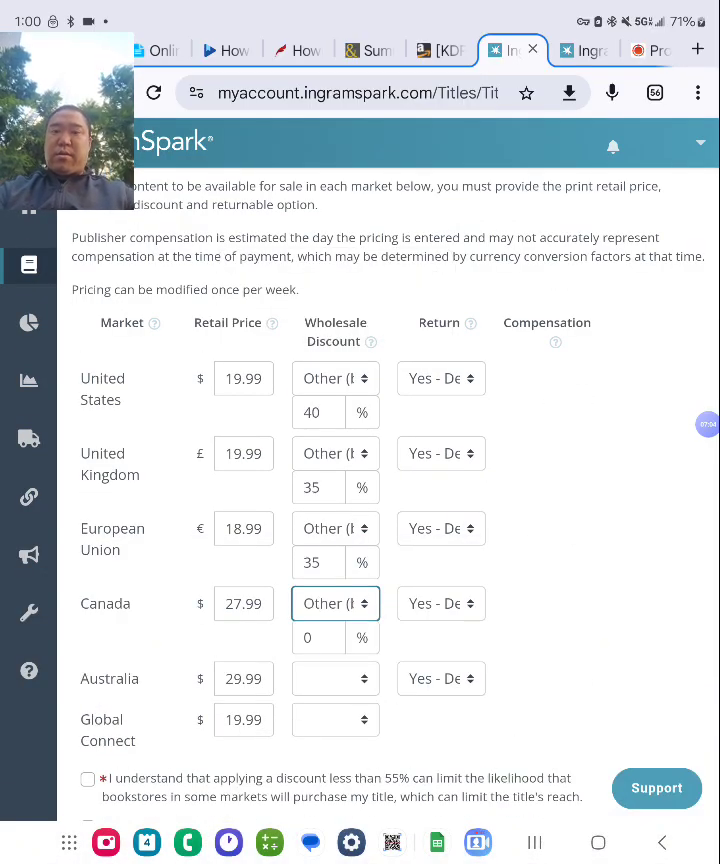
{"action": "left_click", "coordinate": [318, 637]}
{"action": "type", "text": "30"}
{"action": "key", "text": "Tab"}
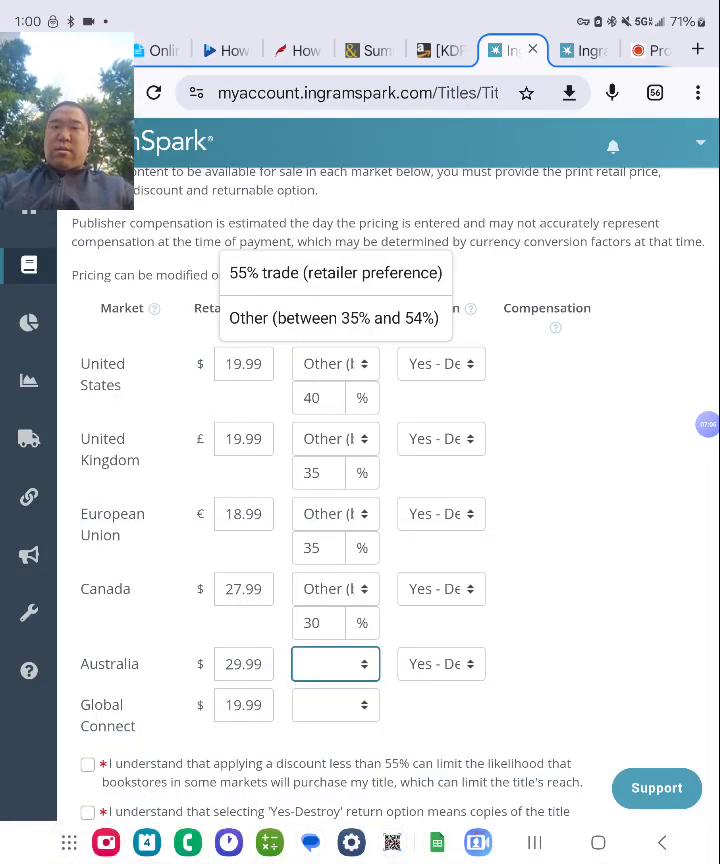
{"action": "left_click", "coordinate": [335, 318]}
{"action": "left_click", "coordinate": [318, 699]}
{"action": "type", "text": "35"}
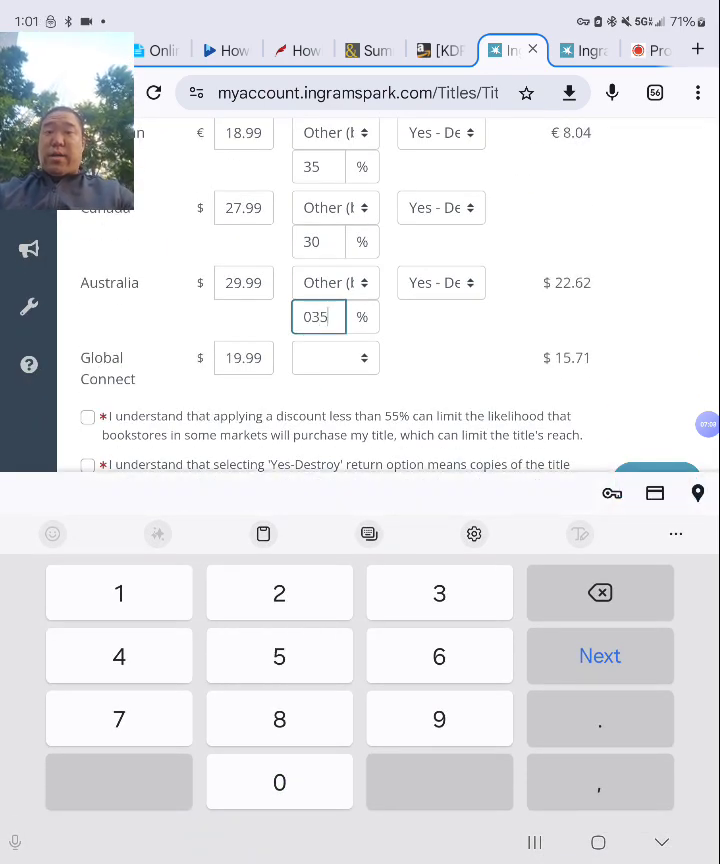
{"action": "key", "text": "Tab"}
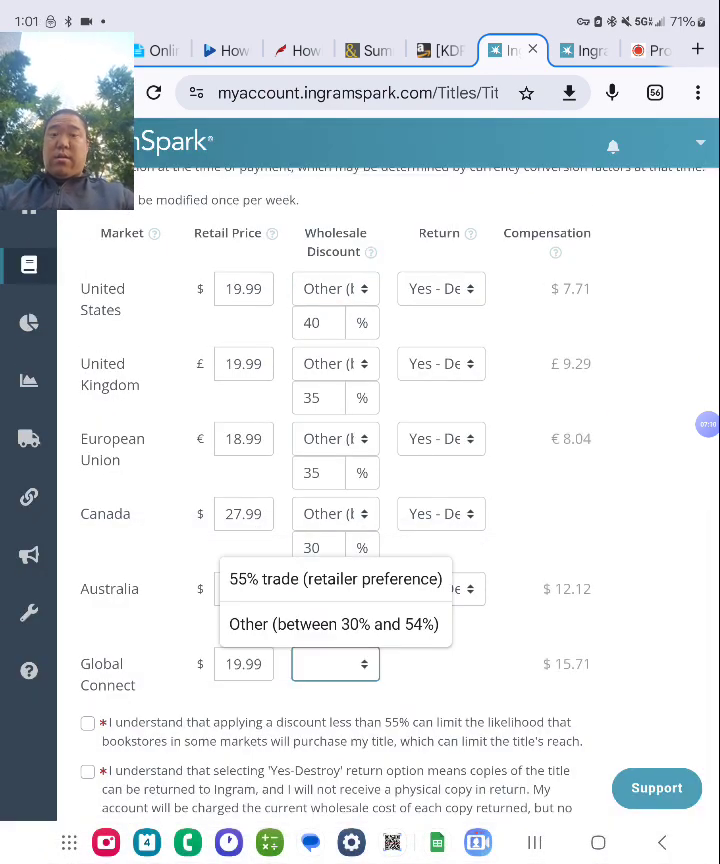
{"action": "left_click", "coordinate": [334, 624]}
{"action": "left_click", "coordinate": [318, 699]}
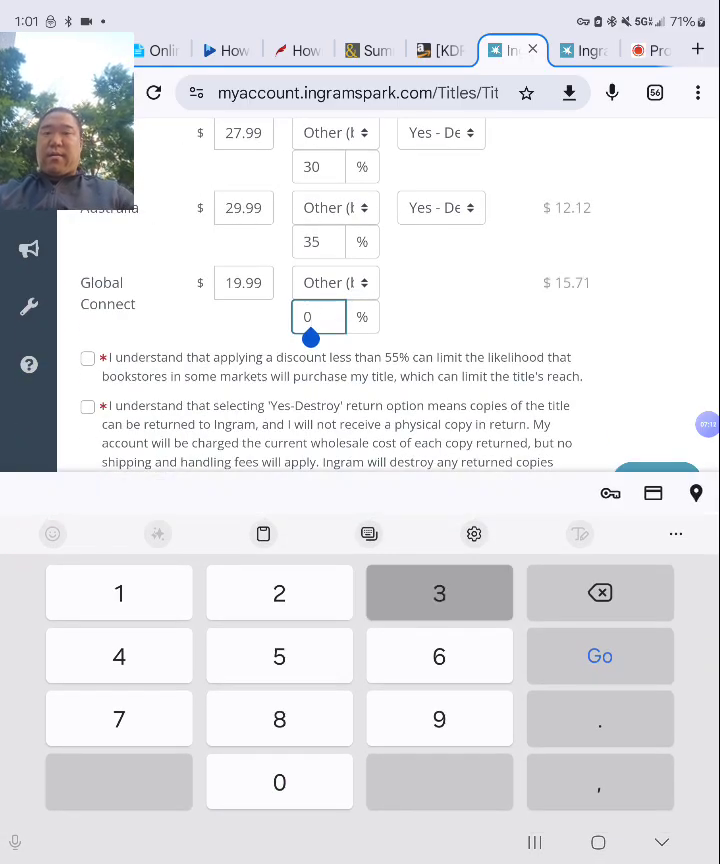
{"action": "type", "text": "30"}
{"action": "key", "text": "Return"}
{"action": "scroll", "coordinate": [360, 450], "scroll_direction": "down", "scroll_amount": 3}
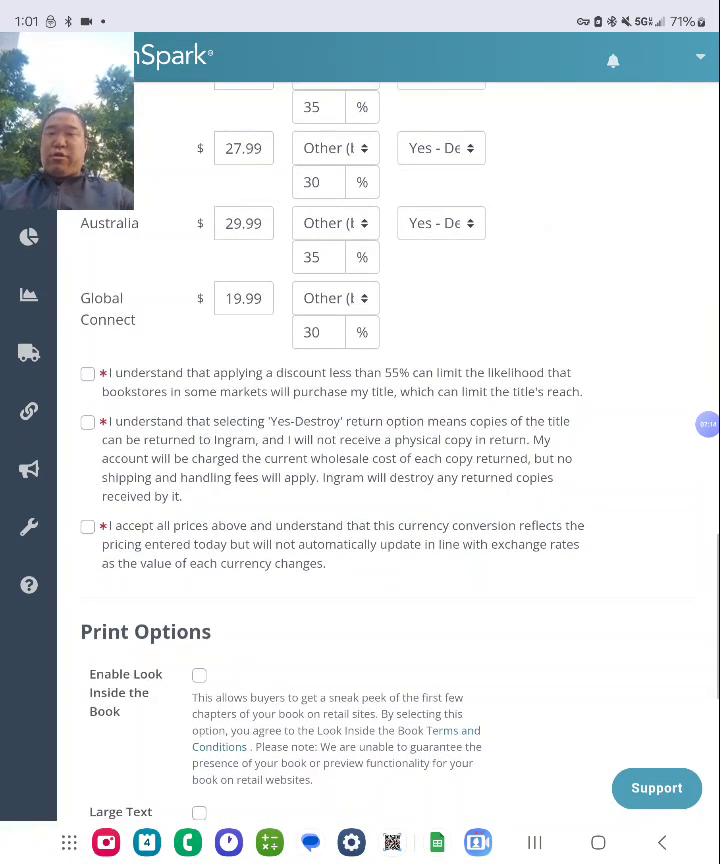
Accept all prices, set publication date 04 Nov 2024, continue, and switch to the second title.
{"action": "left_click", "coordinate": [87, 526]}
{"action": "scroll", "coordinate": [360, 450], "scroll_direction": "down", "scroll_amount": 6}
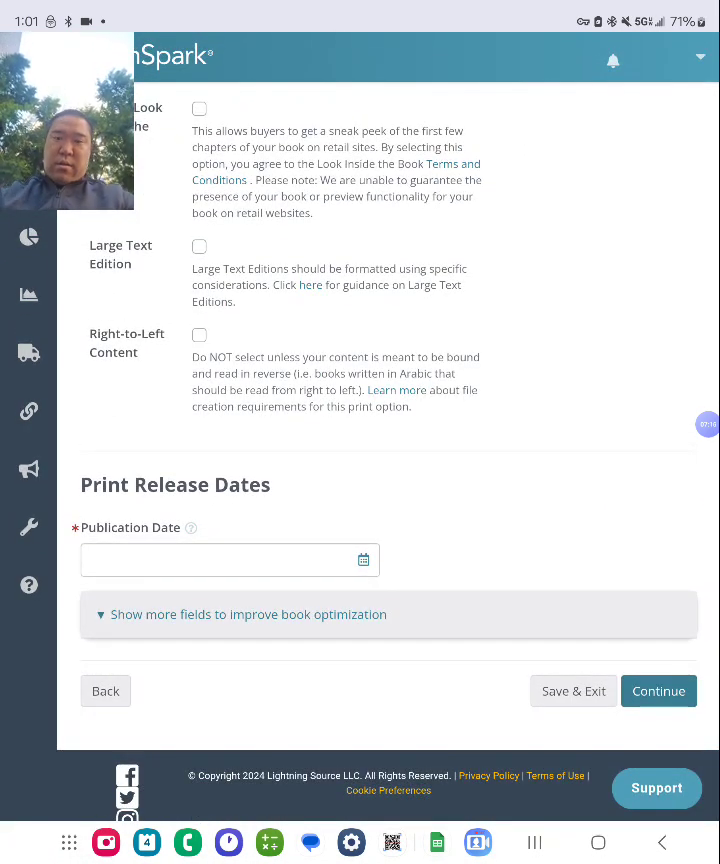
{"action": "left_click", "coordinate": [230, 560]}
{"action": "left_click", "coordinate": [138, 703]}
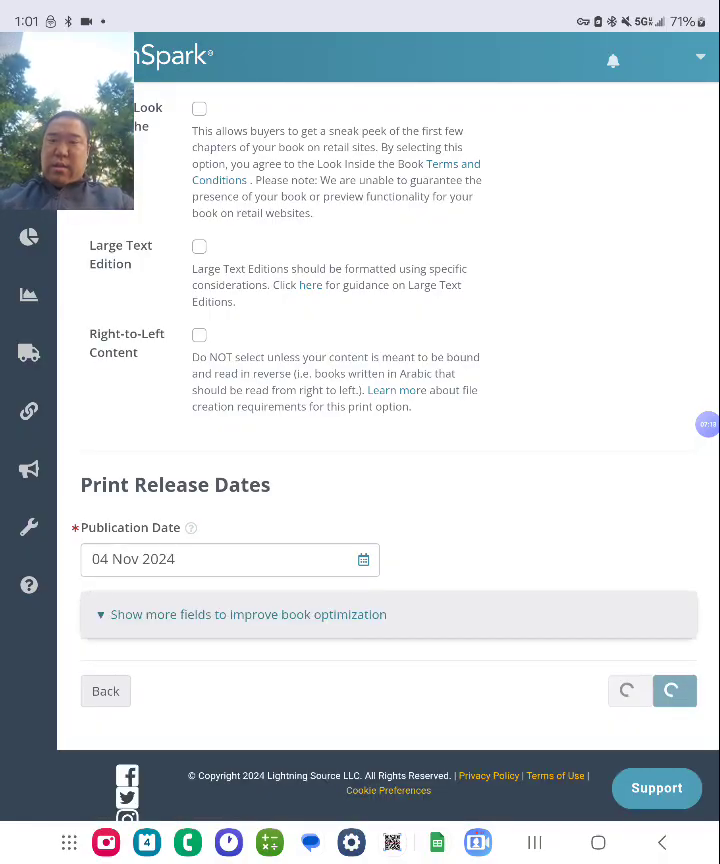
{"action": "left_click", "coordinate": [658, 691]}
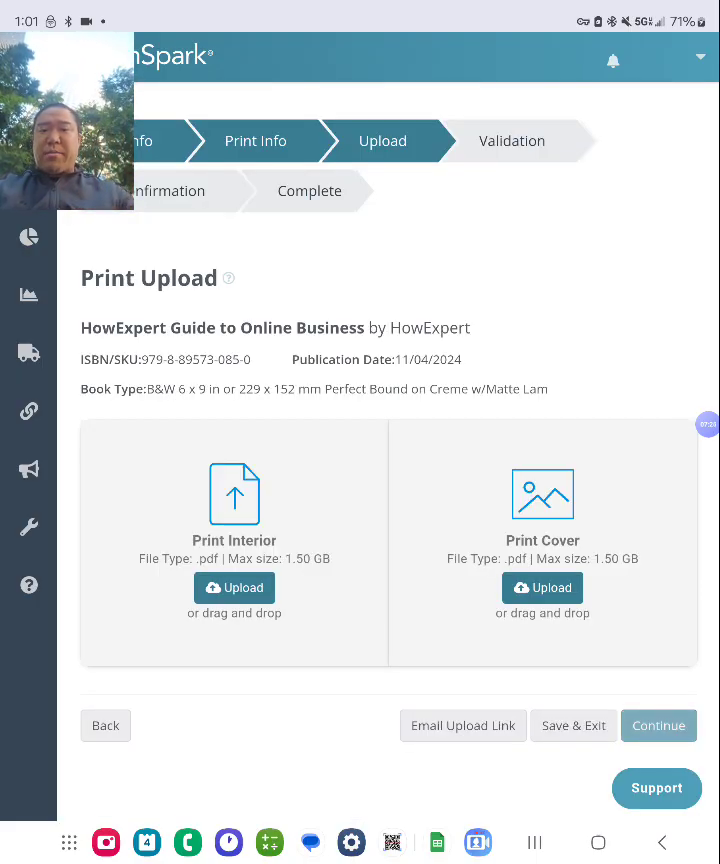
{"action": "left_click", "coordinate": [706, 424]}
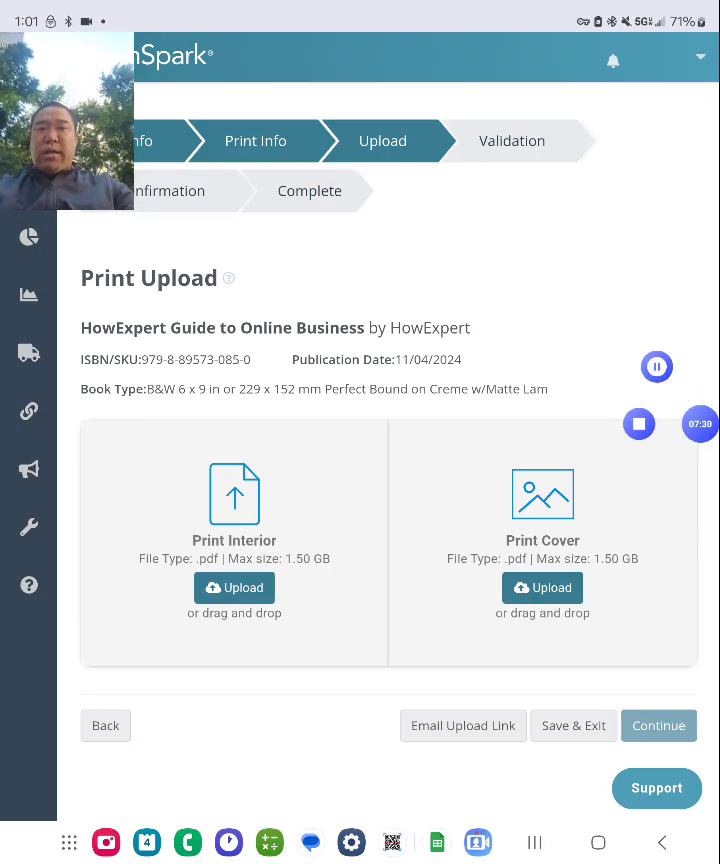
{"action": "left_click", "coordinate": [105, 725]}
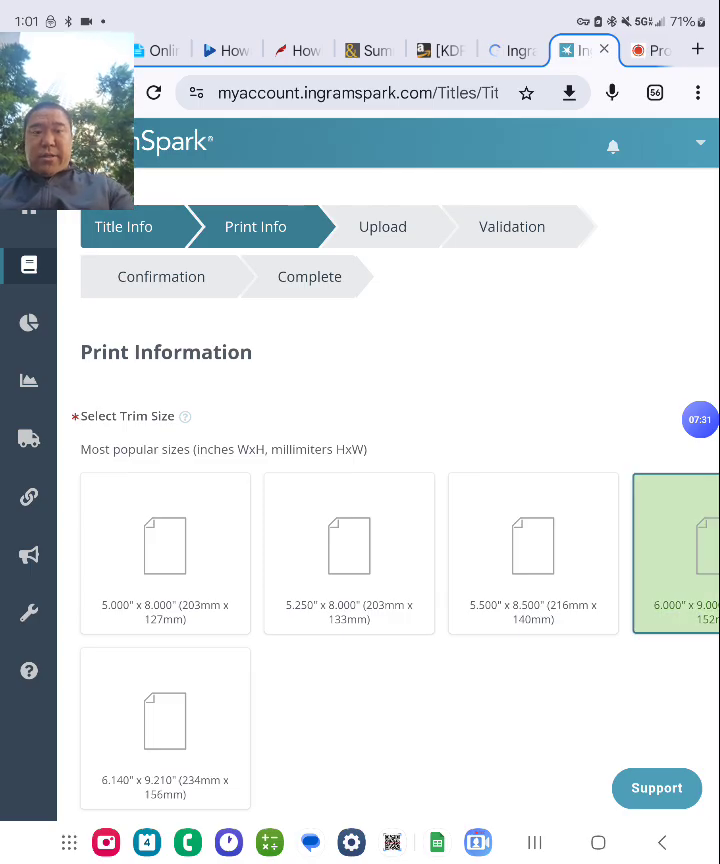
Make the second title a black-and-white hardback printed on Creme paper.
{"action": "scroll", "coordinate": [360, 500], "scroll_direction": "down", "scroll_amount": 5}
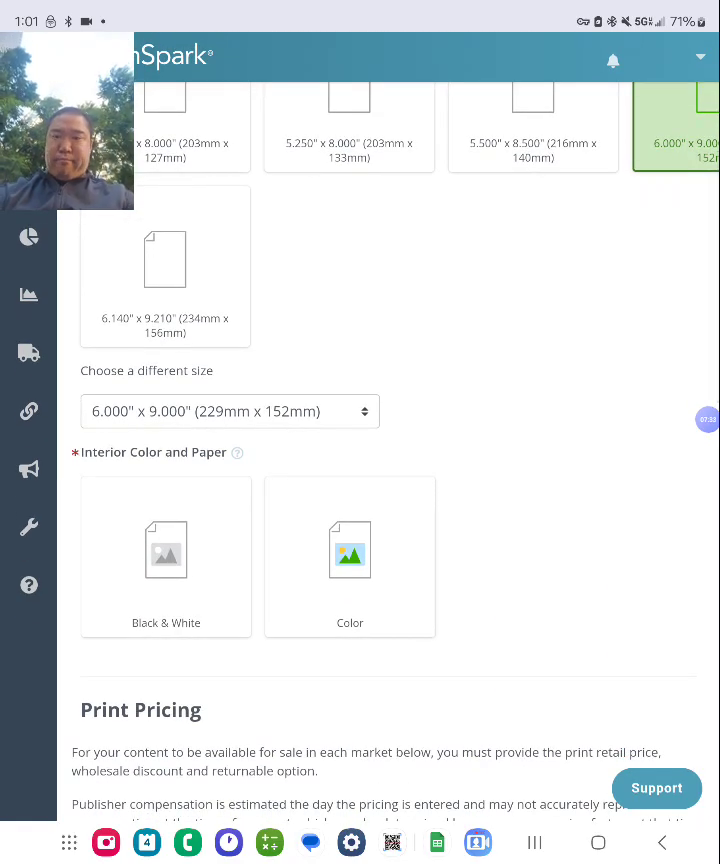
{"action": "left_click", "coordinate": [166, 557]}
{"action": "scroll", "coordinate": [360, 500], "scroll_direction": "down", "scroll_amount": 3}
{"action": "left_click", "coordinate": [534, 370]}
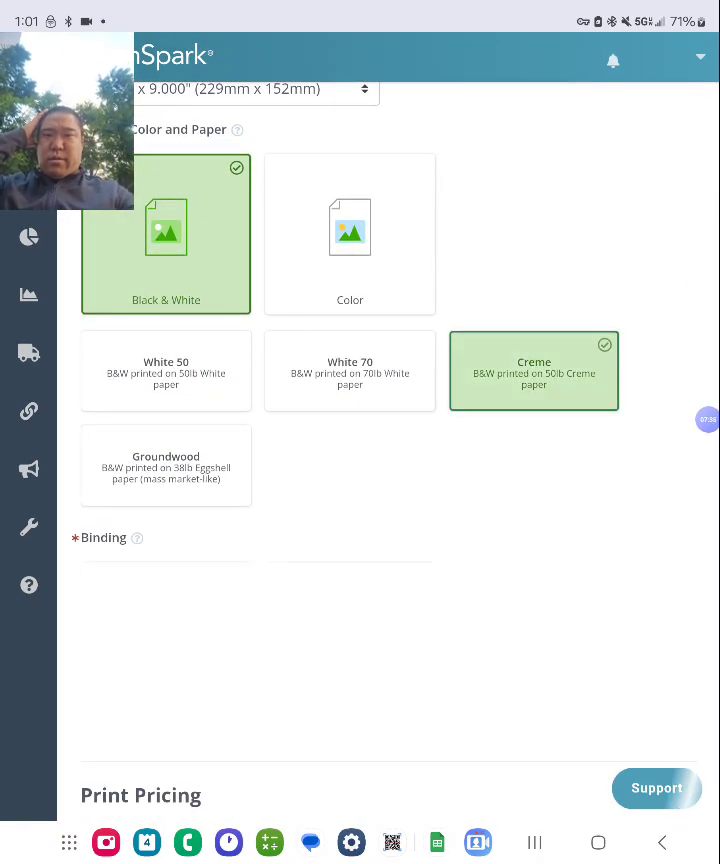
{"action": "left_click", "coordinate": [350, 640]}
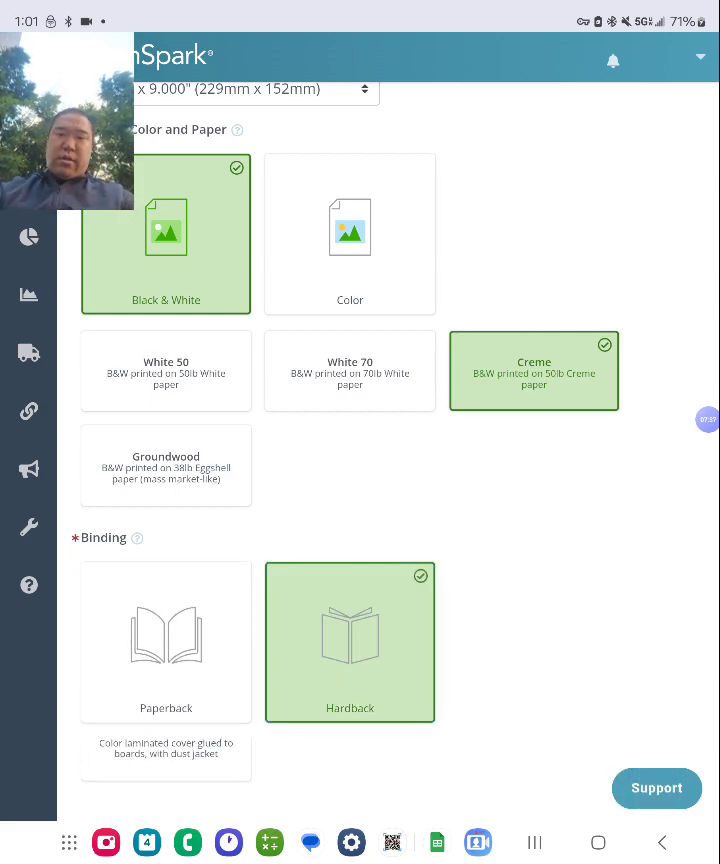
Choose a matte case-laminate cover without dust jacket and a 200-page count.
{"action": "scroll", "coordinate": [360, 450], "scroll_direction": "down", "scroll_amount": 4}
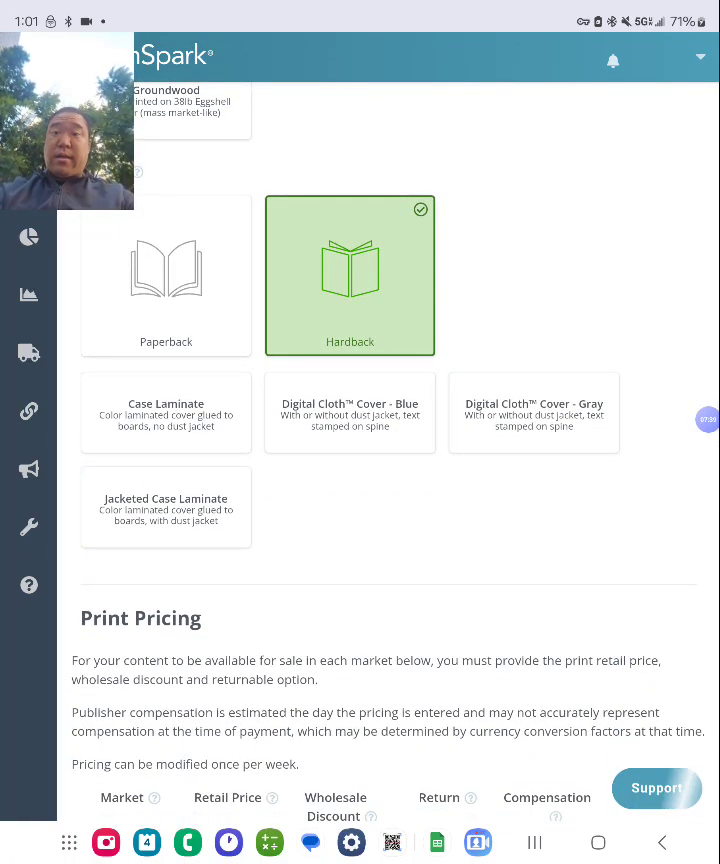
{"action": "left_click", "coordinate": [166, 506]}
{"action": "left_click", "coordinate": [166, 412]}
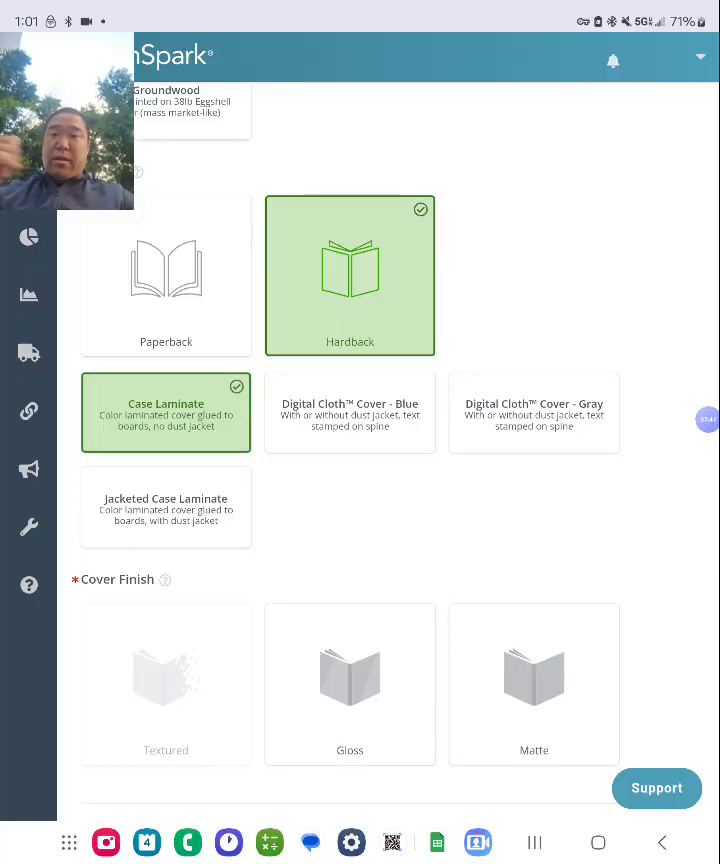
{"action": "scroll", "coordinate": [360, 450], "scroll_direction": "down", "scroll_amount": 2}
{"action": "left_click", "coordinate": [534, 535]}
{"action": "scroll", "coordinate": [360, 450], "scroll_direction": "down", "scroll_amount": 5}
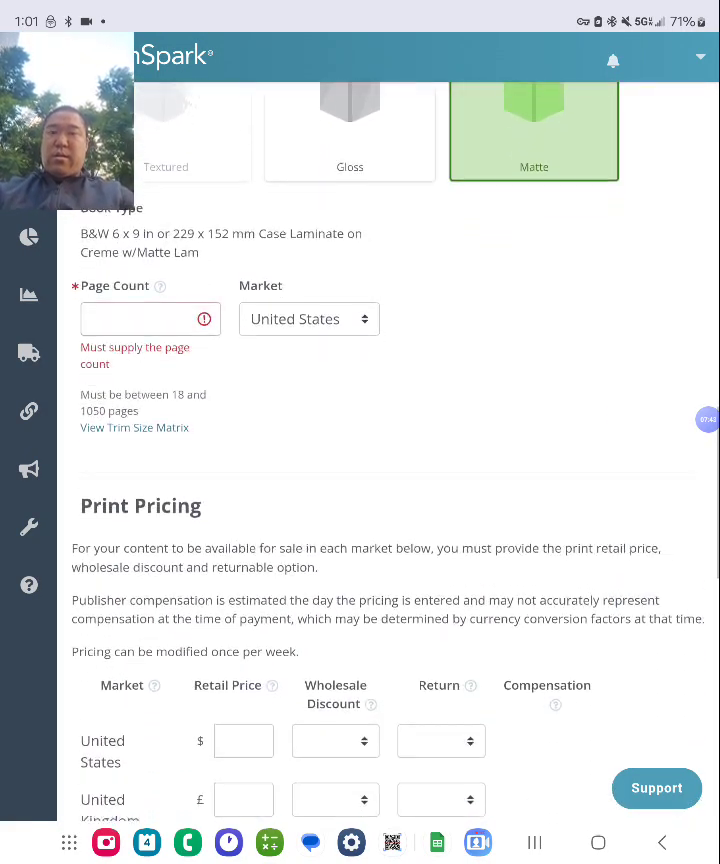
{"action": "left_click", "coordinate": [140, 319]}
{"action": "type", "text": "200"}
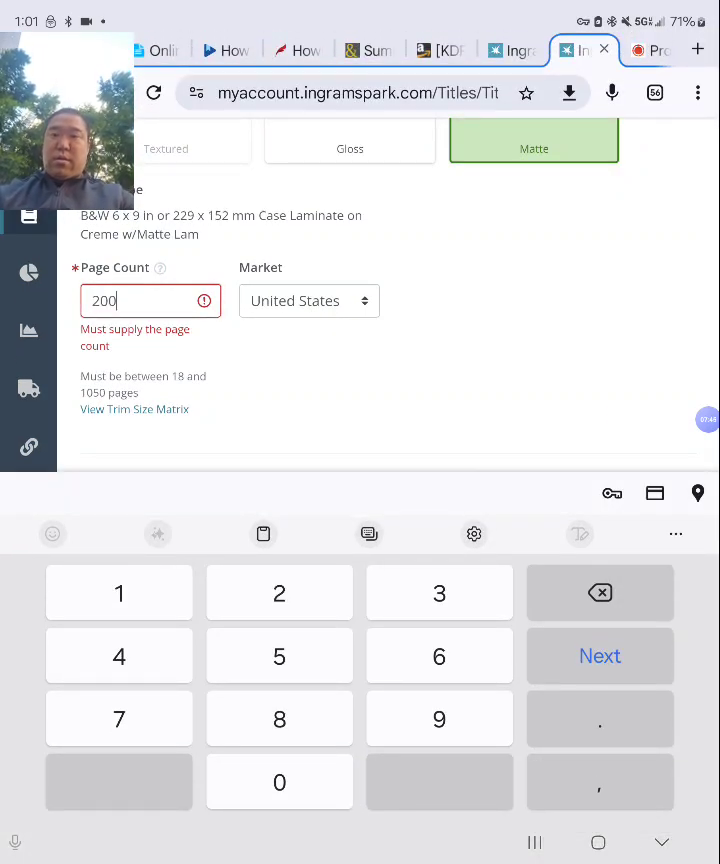
{"action": "left_click", "coordinate": [661, 842]}
Enter 29.99 as the US retail price and copy it for reuse.
{"action": "scroll", "coordinate": [360, 500], "scroll_direction": "down", "scroll_amount": 4}
{"action": "left_click", "coordinate": [245, 442]}
{"action": "type", "text": "2"}
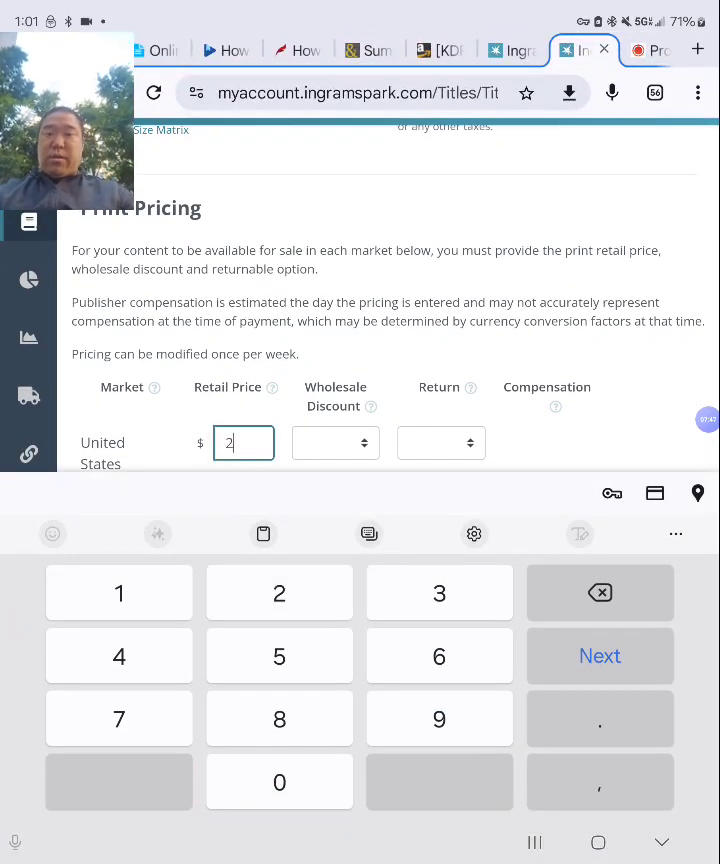
{"action": "type", "text": "9.99"}
{"action": "double_click", "coordinate": [243, 442]}
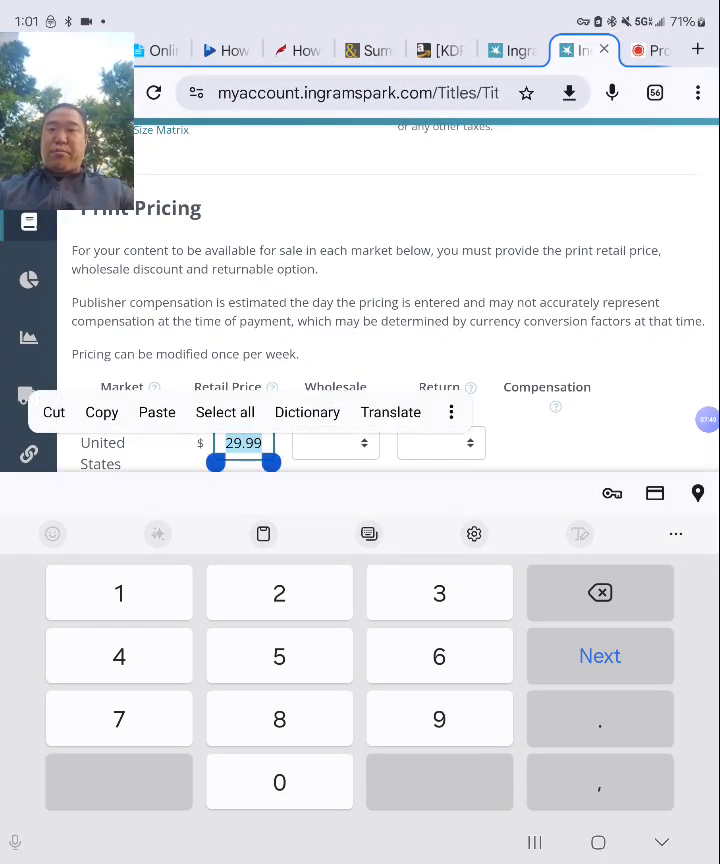
{"action": "left_click", "coordinate": [102, 411]}
Set returns to Yes - Destroy for the US, UK, EU, Canada and Australia.
{"action": "left_click", "coordinate": [335, 487]}
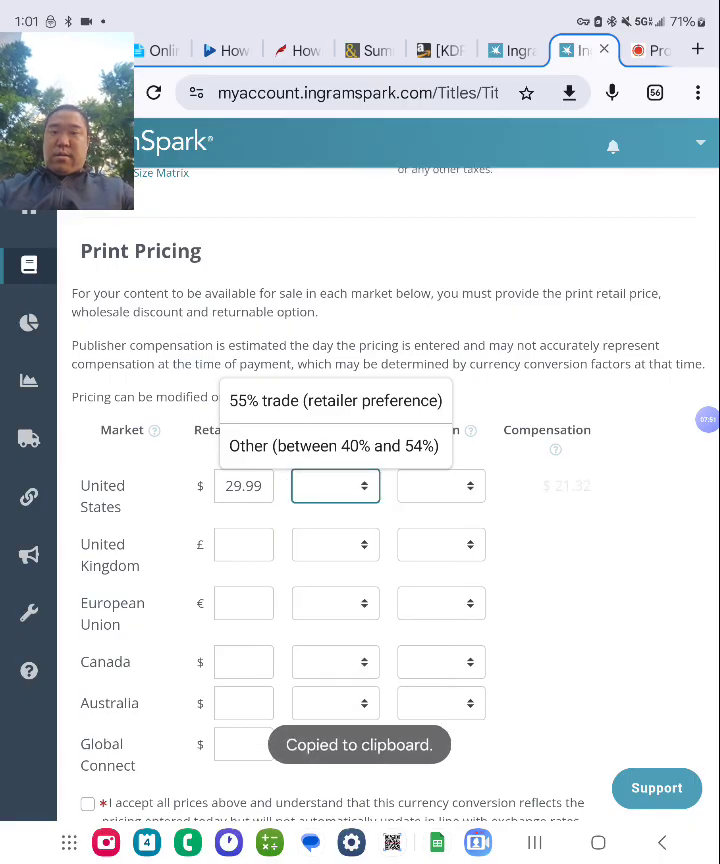
{"action": "left_click", "coordinate": [441, 486]}
{"action": "left_click", "coordinate": [440, 446]}
{"action": "left_click", "coordinate": [441, 545]}
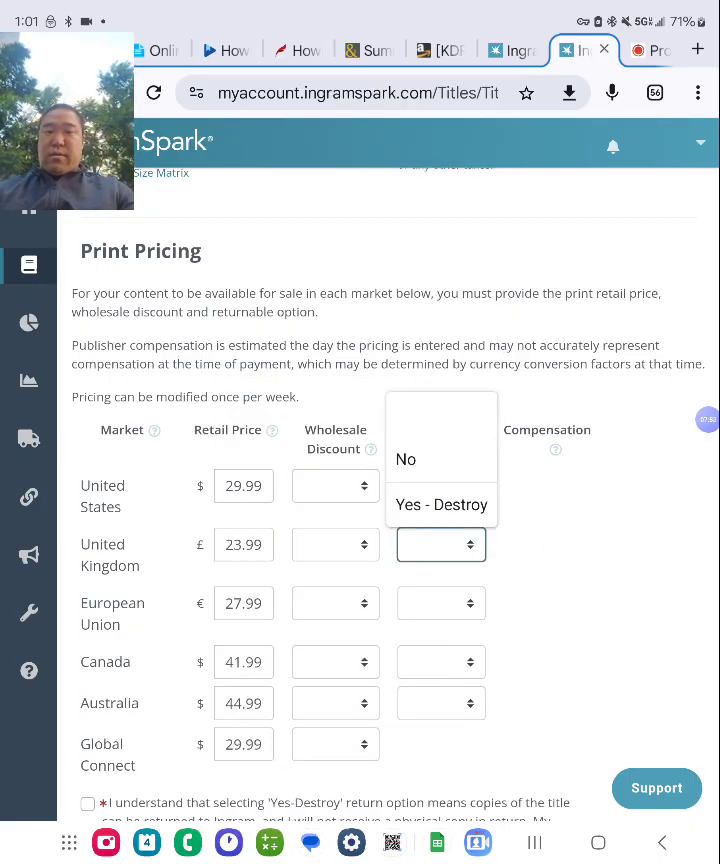
{"action": "left_click", "coordinate": [442, 504]}
{"action": "left_click", "coordinate": [441, 603]}
{"action": "left_click", "coordinate": [442, 564]}
{"action": "left_click", "coordinate": [441, 662]}
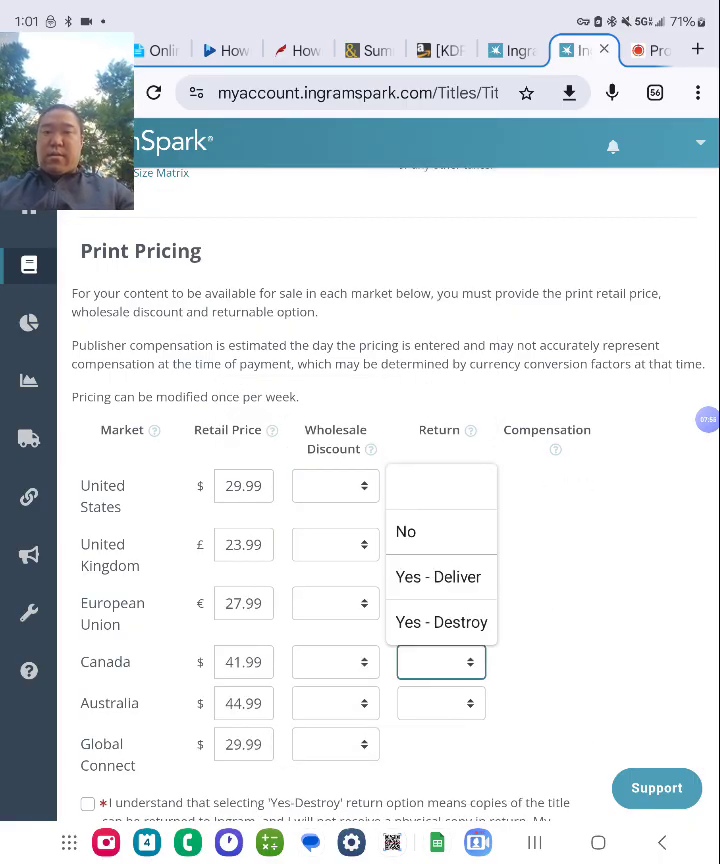
{"action": "left_click", "coordinate": [440, 622]}
{"action": "left_click", "coordinate": [441, 703]}
{"action": "left_click", "coordinate": [440, 664]}
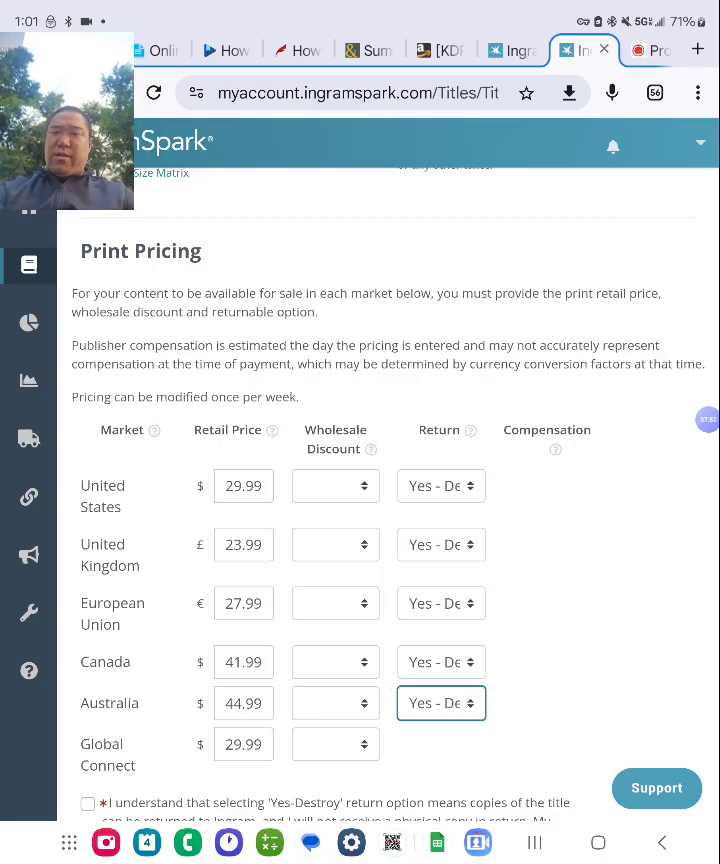
Change the UK and EU retail prices from 23.99 and 27.99 to 29.99.
{"action": "double_click", "coordinate": [243, 545]}
{"action": "type", "text": "29.99"}
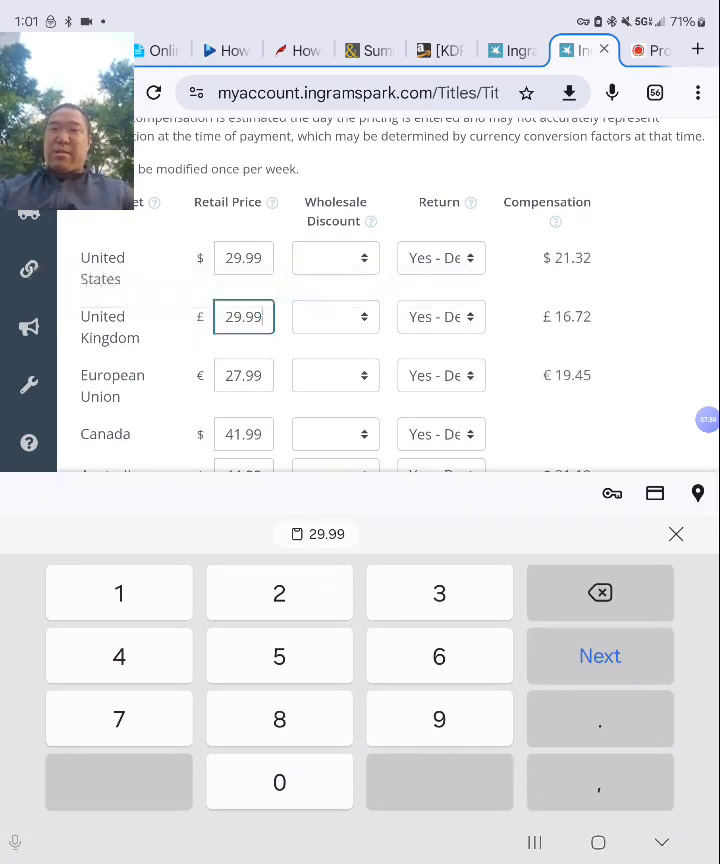
{"action": "left_click", "coordinate": [241, 376]}
{"action": "left_click_drag", "start_coordinate": [241, 397], "coordinate": [245, 397]}
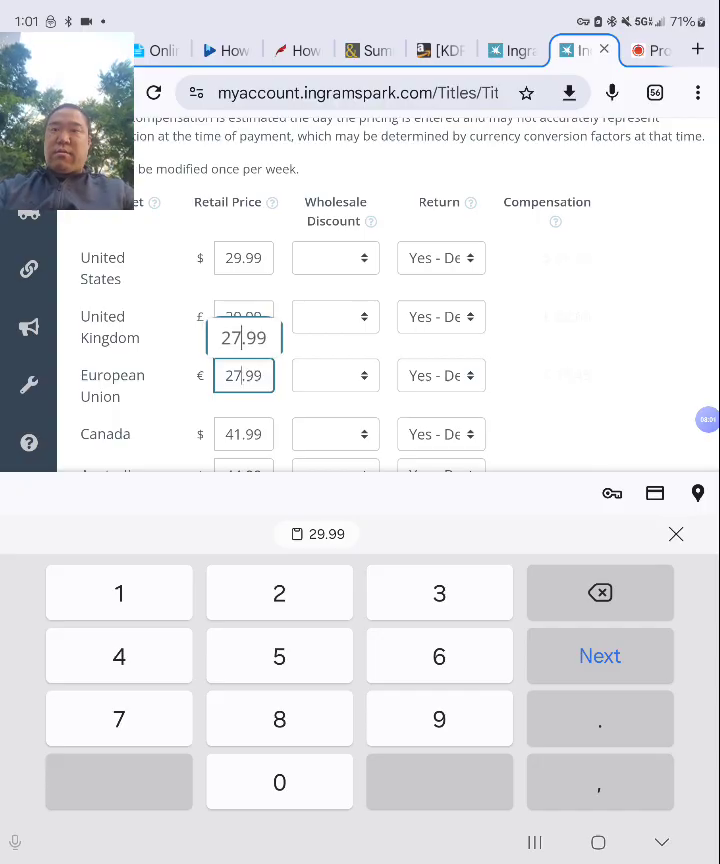
{"action": "double_click", "coordinate": [243, 376]}
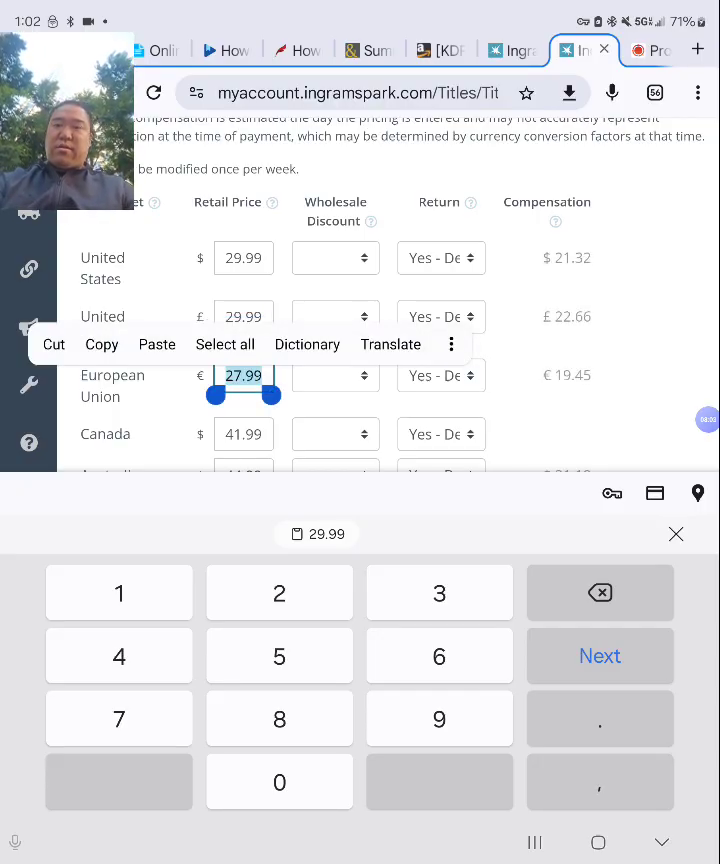
{"action": "left_click", "coordinate": [156, 344]}
{"action": "left_click", "coordinate": [661, 842]}
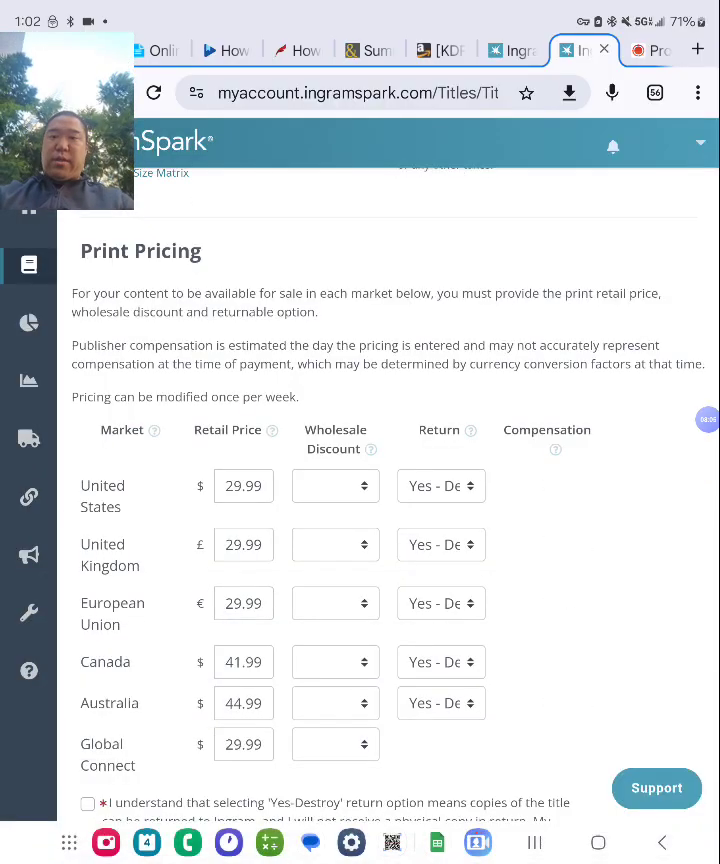
Apply custom wholesale discounts of 40% for the US and 35% for the UK and EU.
{"action": "left_click", "coordinate": [335, 327]}
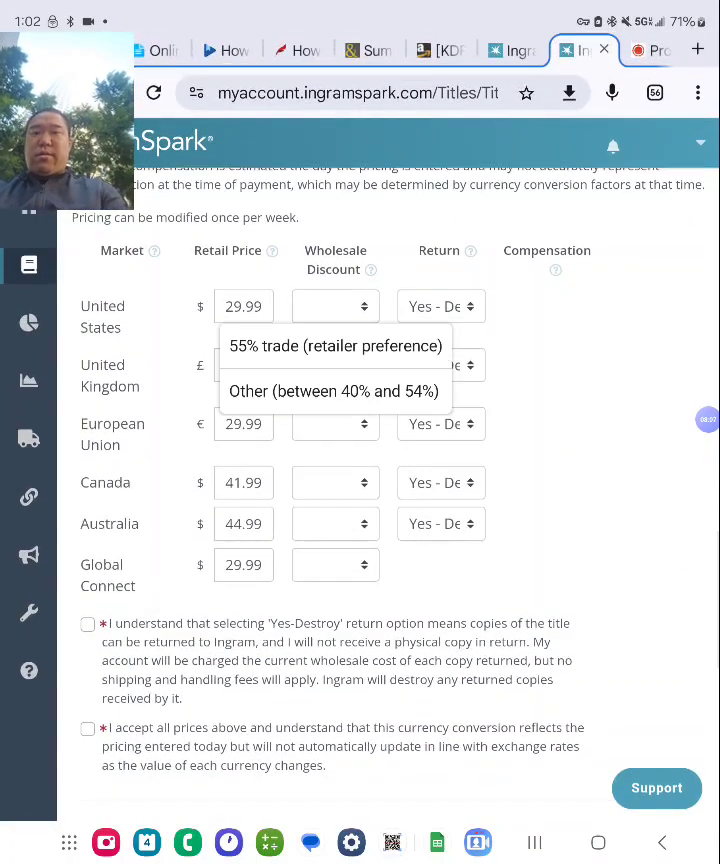
{"action": "left_click", "coordinate": [338, 390]}
{"action": "left_click", "coordinate": [318, 340]}
{"action": "type", "text": "40"}
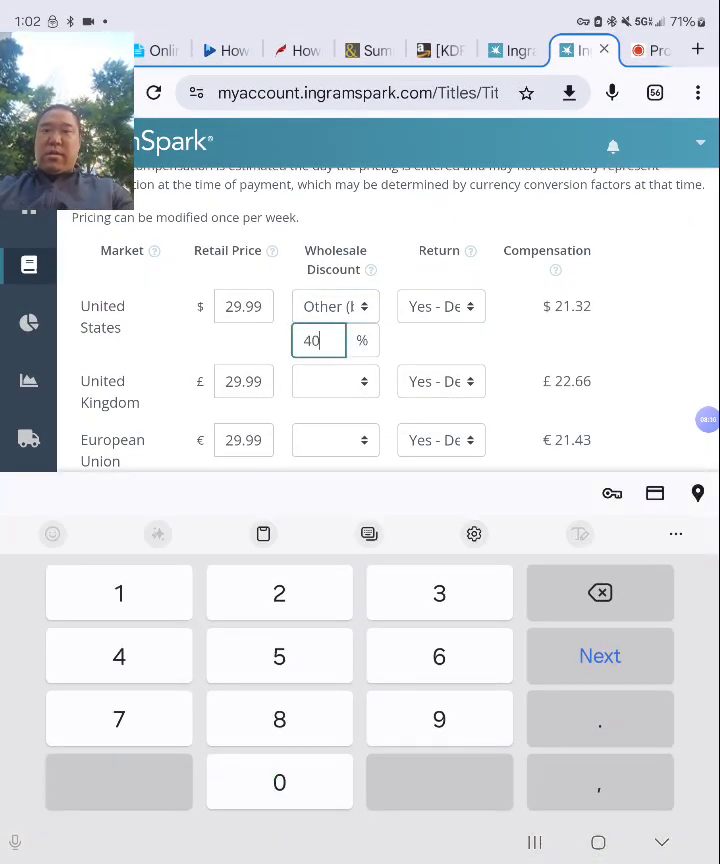
{"action": "left_click", "coordinate": [661, 842]}
{"action": "left_click", "coordinate": [335, 381]}
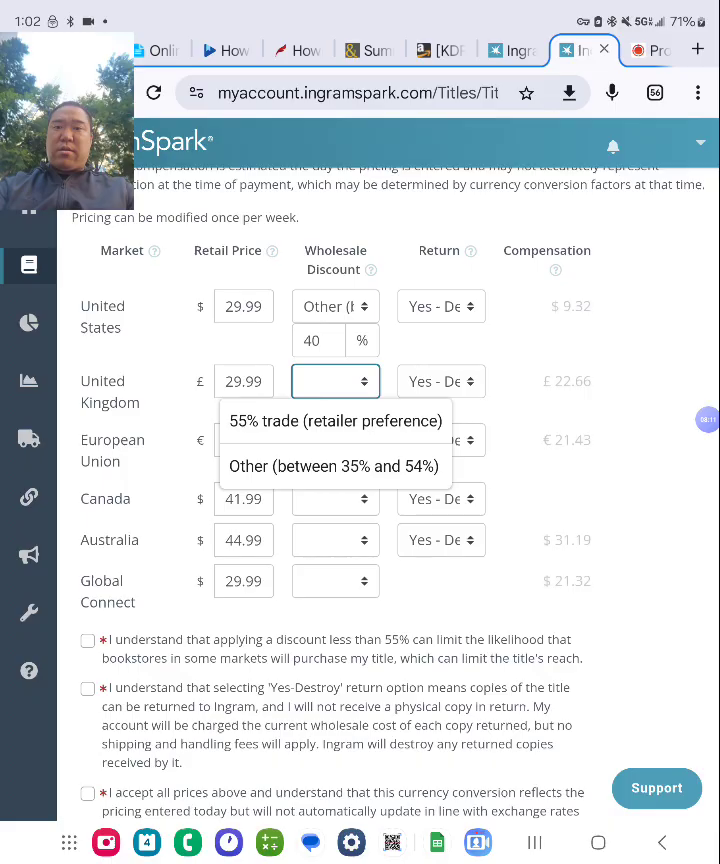
{"action": "left_click", "coordinate": [332, 465]}
{"action": "left_click", "coordinate": [318, 415]}
{"action": "type", "text": "35"}
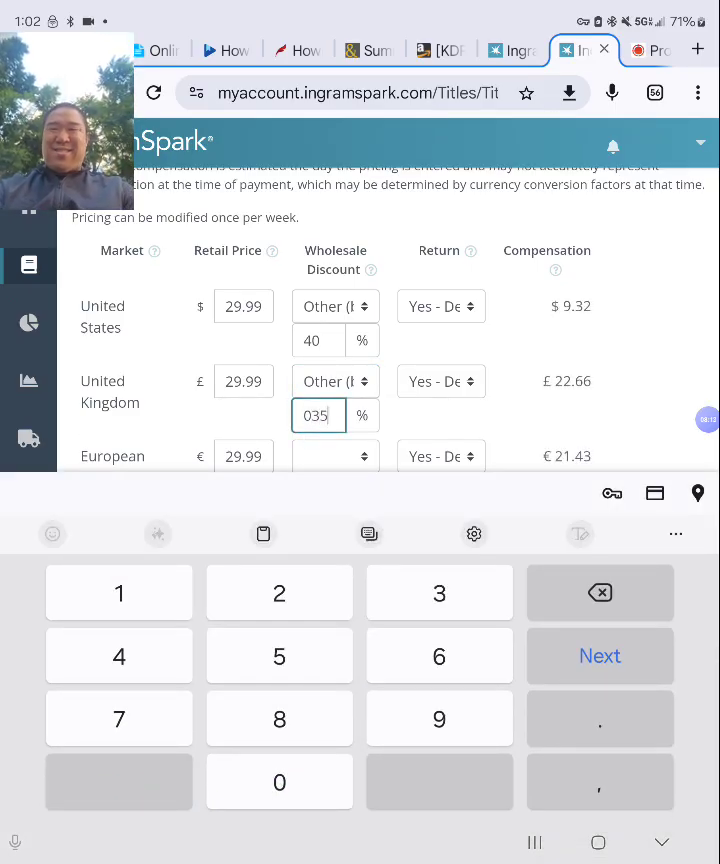
{"action": "left_click", "coordinate": [661, 842]}
{"action": "left_click", "coordinate": [335, 456]}
{"action": "left_click", "coordinate": [338, 415]}
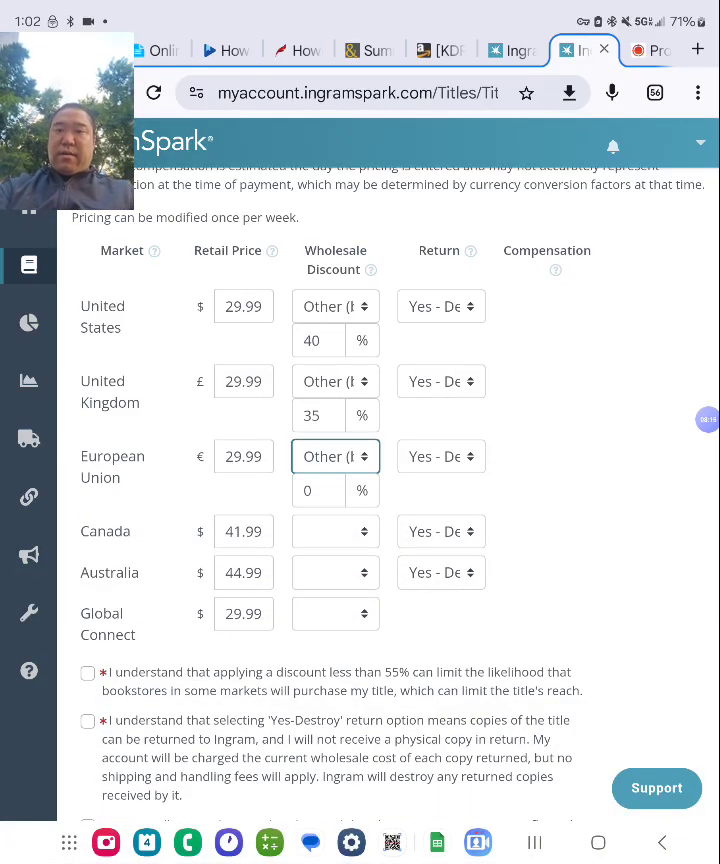
{"action": "left_click", "coordinate": [318, 490]}
{"action": "type", "text": "35"}
{"action": "left_click", "coordinate": [661, 842]}
Apply custom discounts of 30% for Canada, 35% for Australia and 30% for Global Connect.
{"action": "left_click", "coordinate": [335, 531]}
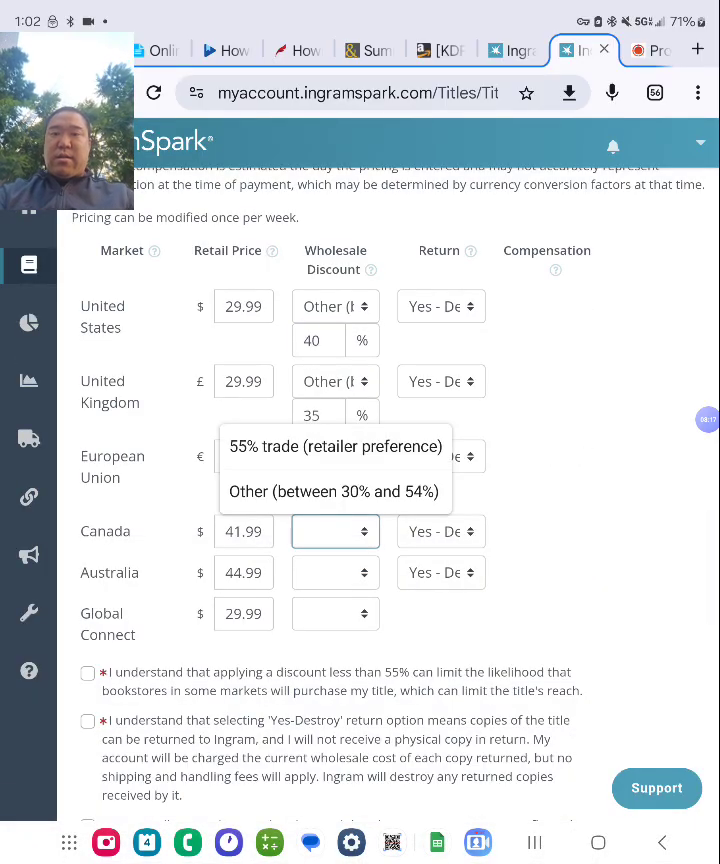
{"action": "left_click", "coordinate": [335, 491]}
{"action": "left_click", "coordinate": [318, 566]}
{"action": "type", "text": "30"}
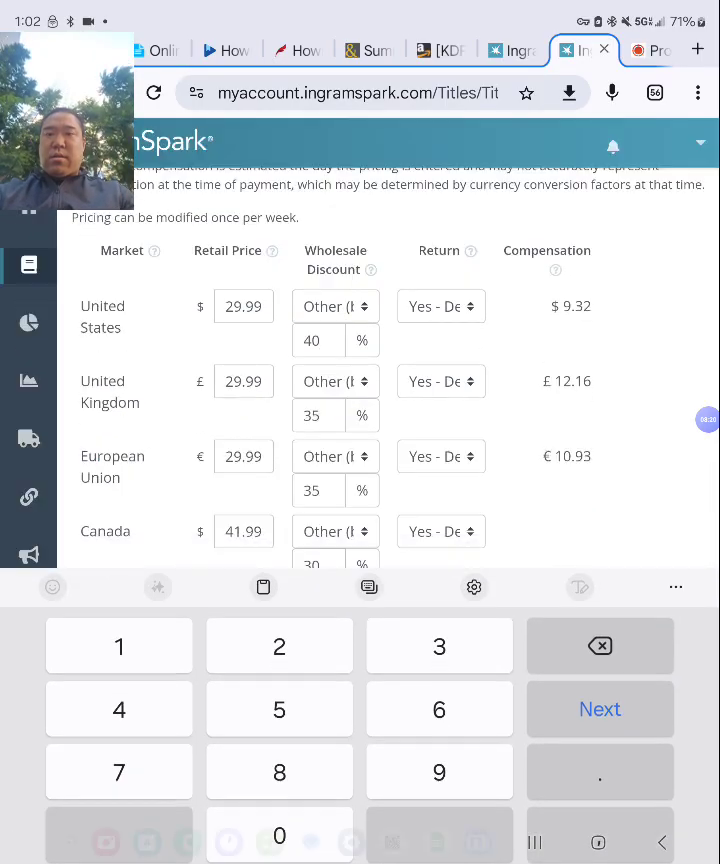
{"action": "left_click", "coordinate": [661, 842]}
{"action": "left_click", "coordinate": [337, 604]}
{"action": "left_click", "coordinate": [328, 567]}
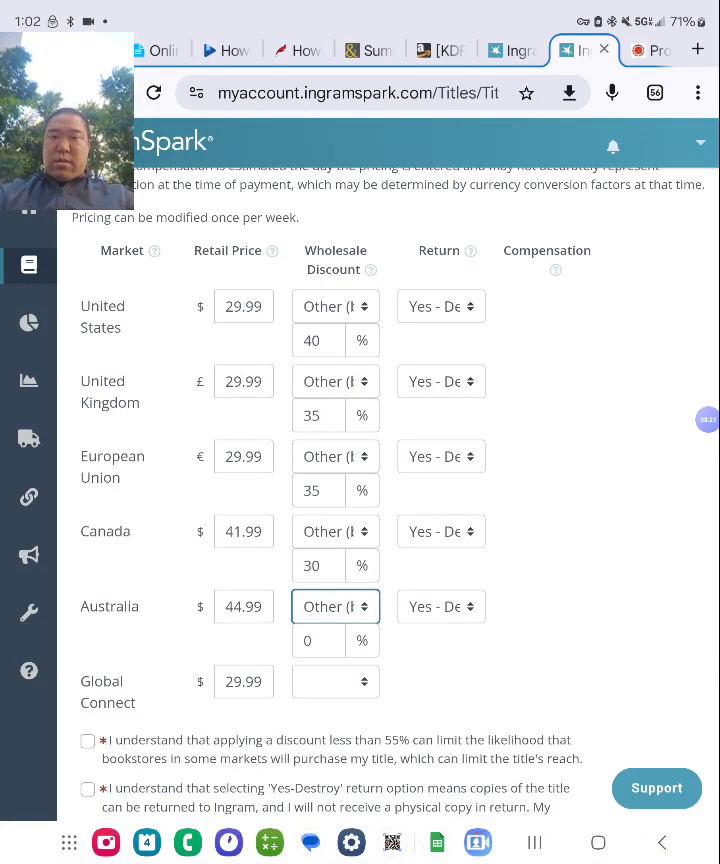
{"action": "left_click", "coordinate": [318, 640]}
{"action": "type", "text": "35"}
{"action": "left_click", "coordinate": [661, 842]}
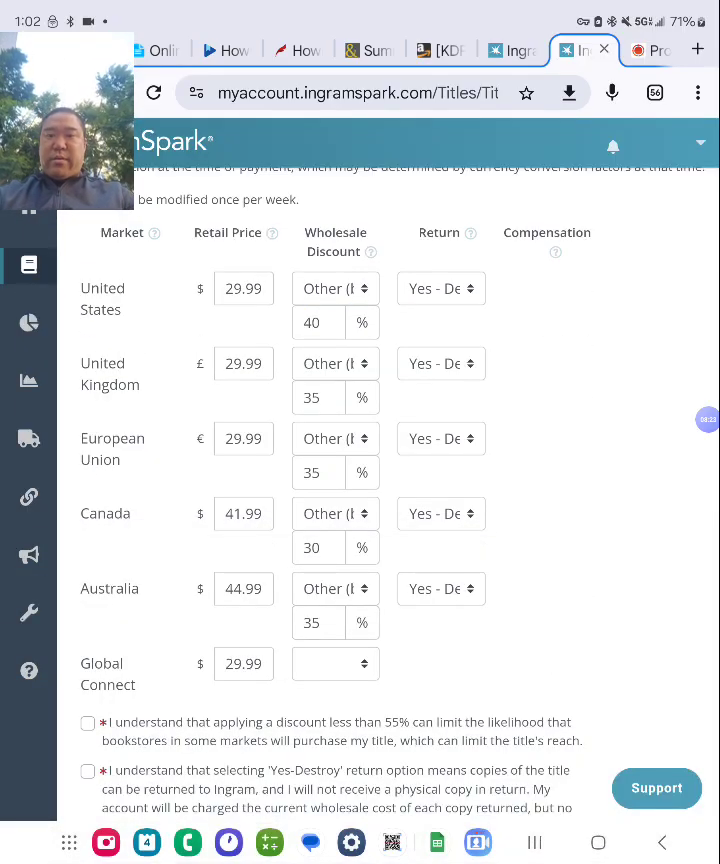
{"action": "left_click", "coordinate": [335, 663]}
{"action": "left_click", "coordinate": [332, 624]}
{"action": "left_click", "coordinate": [318, 698]}
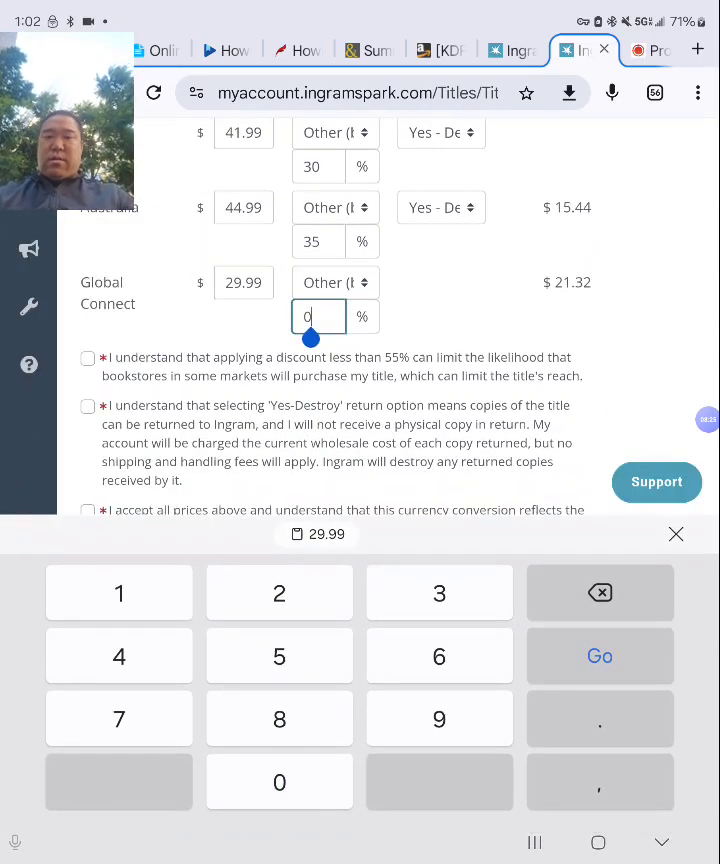
{"action": "type", "text": "30"}
{"action": "left_click", "coordinate": [661, 842]}
{"action": "scroll", "coordinate": [360, 450], "scroll_direction": "down", "scroll_amount": 3}
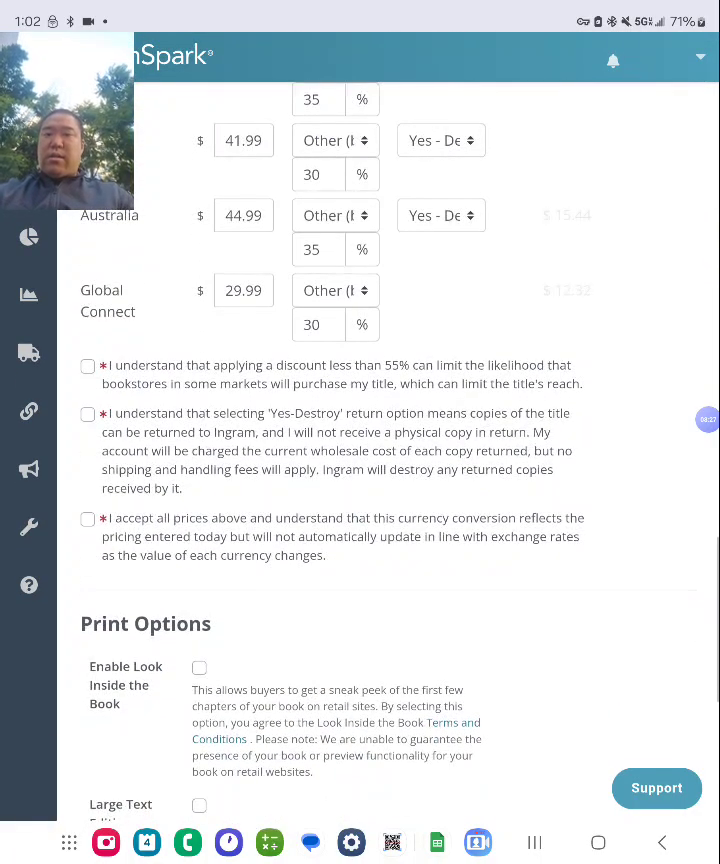
Pick November 4, 2024 as the hardback's publication date and continue to Print Upload.
{"action": "scroll", "coordinate": [360, 450], "scroll_direction": "down", "scroll_amount": 6}
{"action": "left_click", "coordinate": [220, 559]}
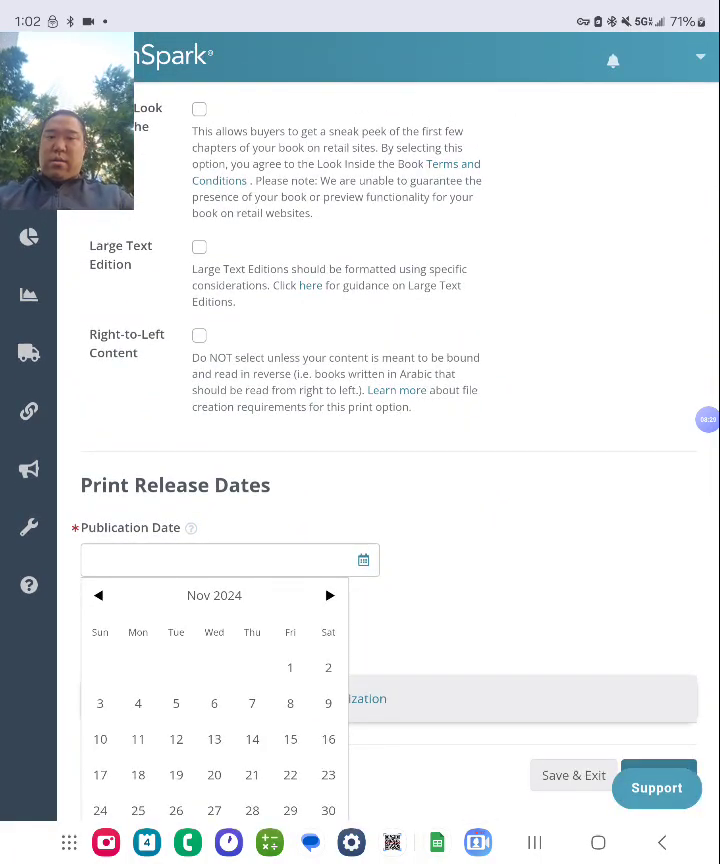
{"action": "left_click", "coordinate": [138, 703]}
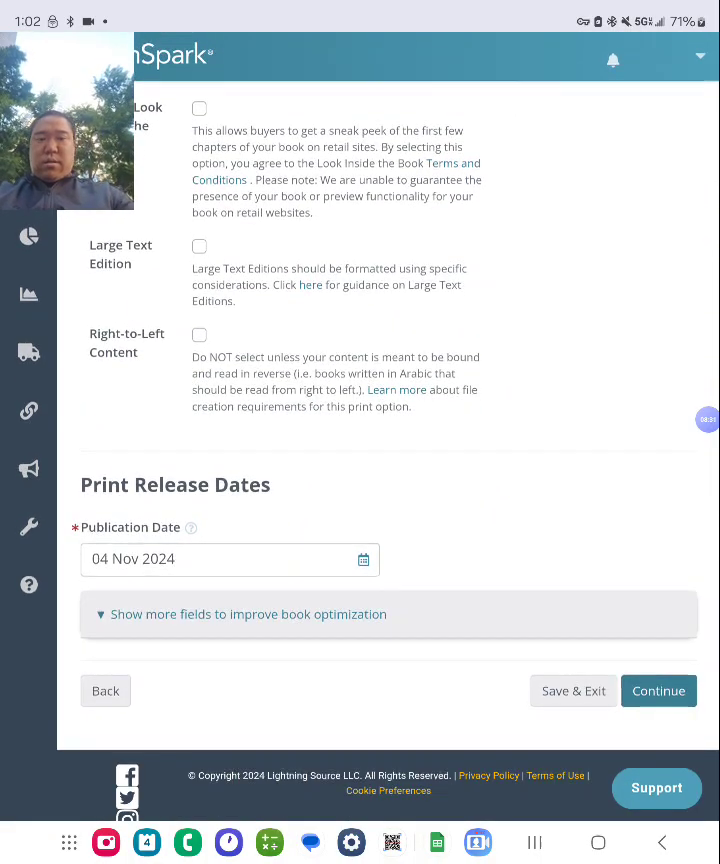
{"action": "left_click", "coordinate": [659, 691]}
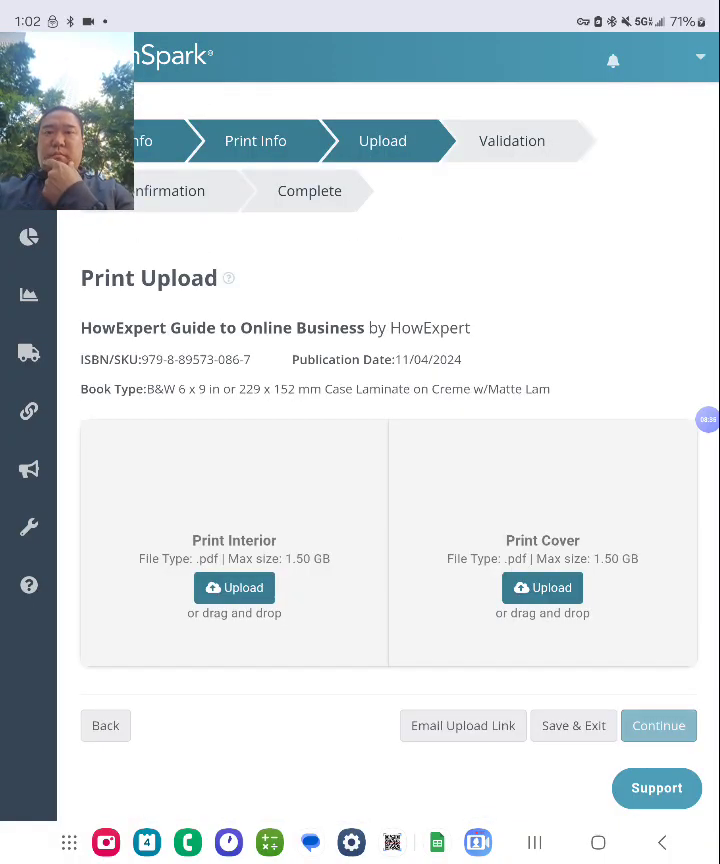
{"action": "left_click_drag", "start_coordinate": [708, 419], "coordinate": [700, 421]}
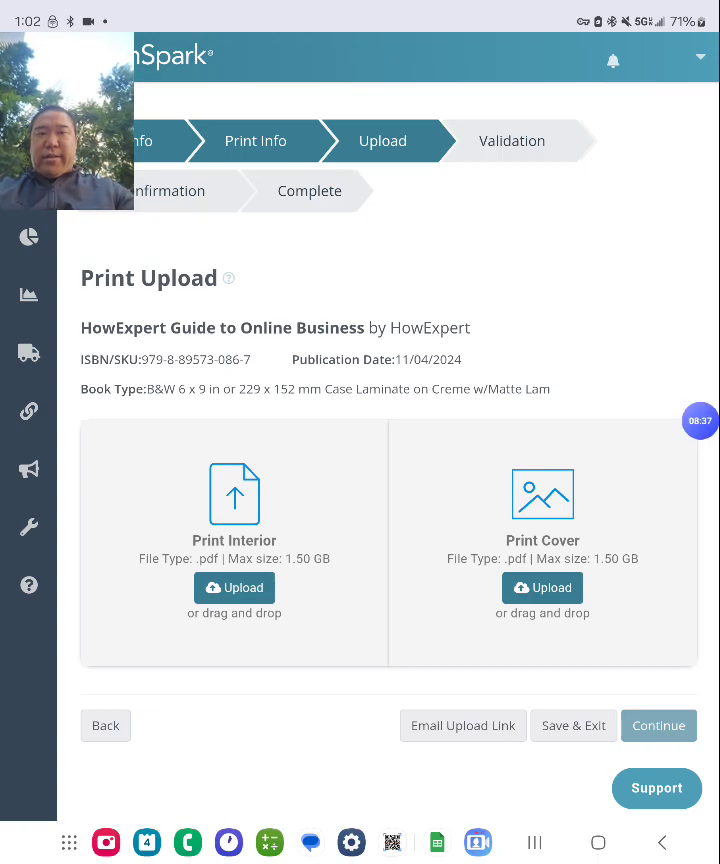
{"action": "scroll", "coordinate": [360, 450], "scroll_direction": "up", "scroll_amount": 5}
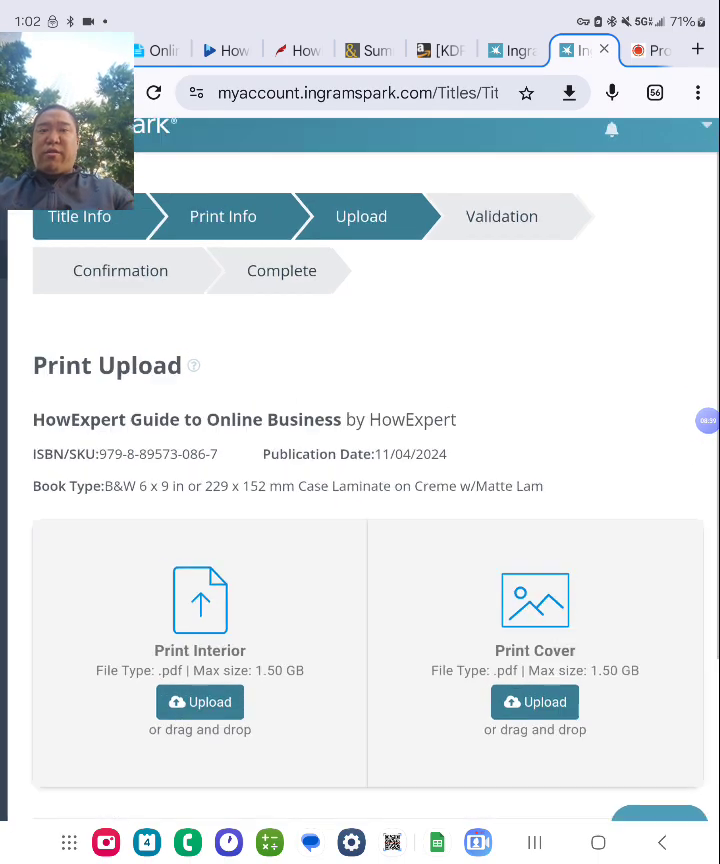